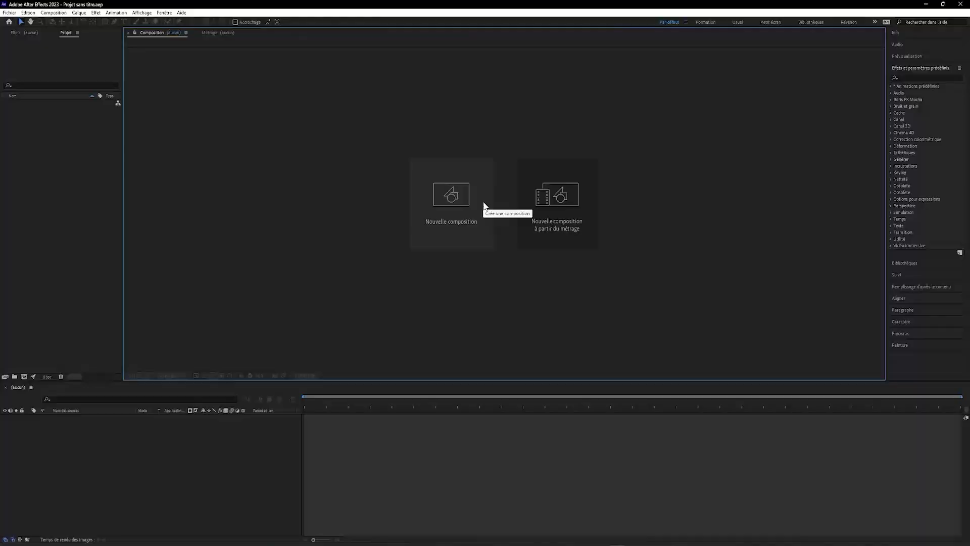
# Create Composition 1 at 2000 × 2000 px with a black background.
pyautogui.click(484, 204)
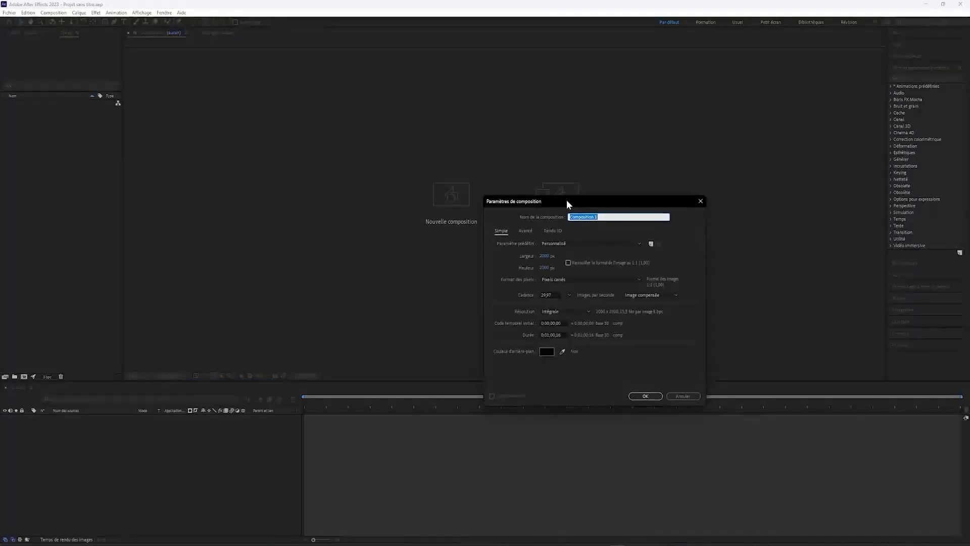
pyautogui.click(550, 258)
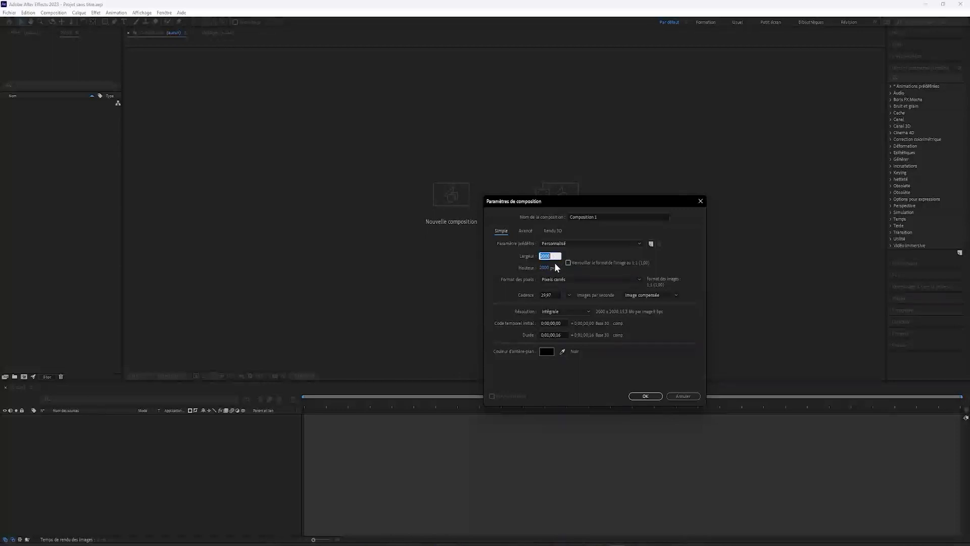
pyautogui.click(554, 268)
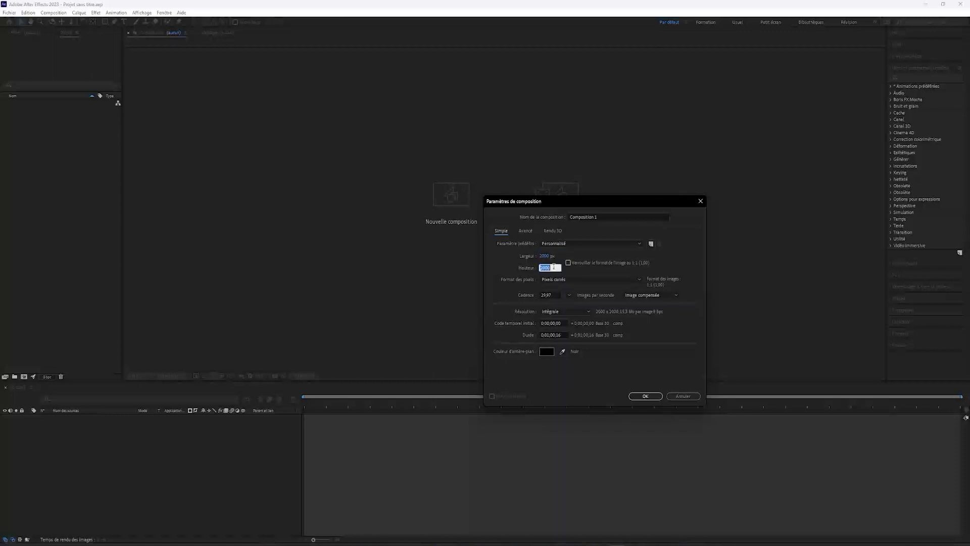
pyautogui.click(547, 351)
pyautogui.click(493, 228)
pyautogui.click(645, 395)
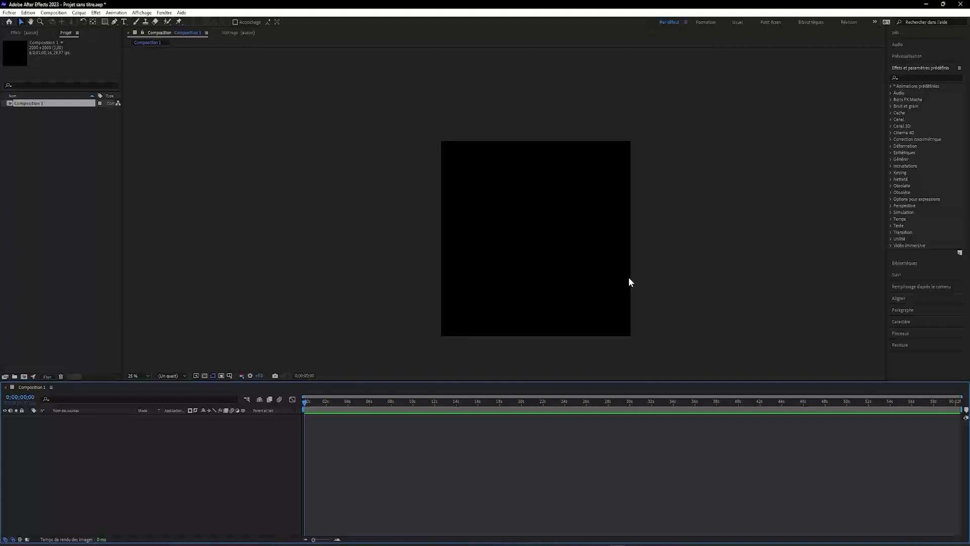
# Add the full-frame black solid 'Noir uni 1' as the composition's first layer.
pyautogui.rightClick(183, 447)
pyautogui.moveTo(228, 346)
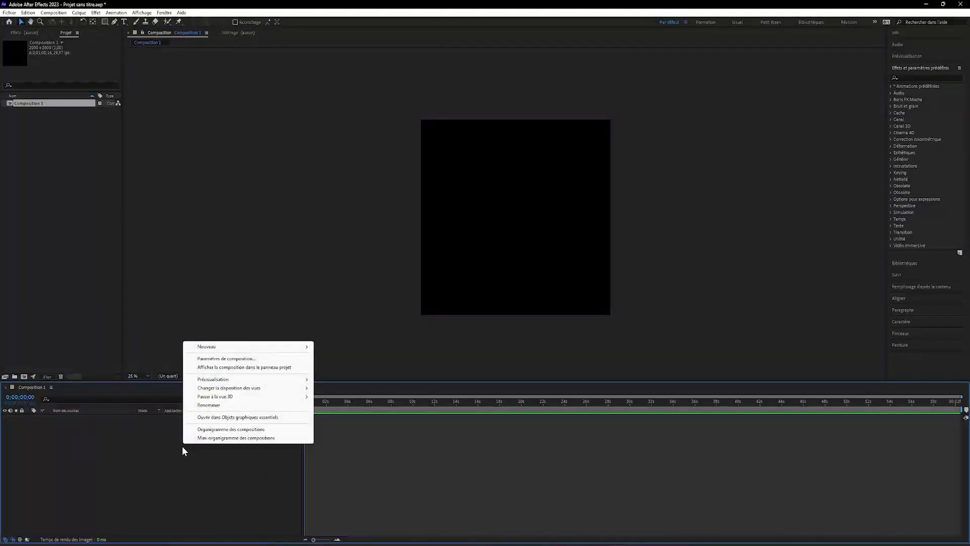
pyautogui.click(363, 368)
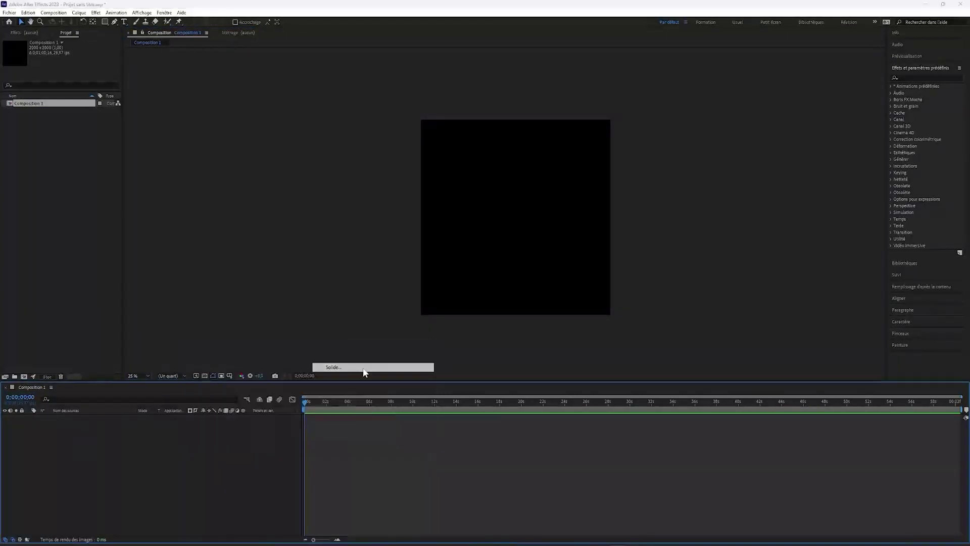
pyautogui.click(524, 347)
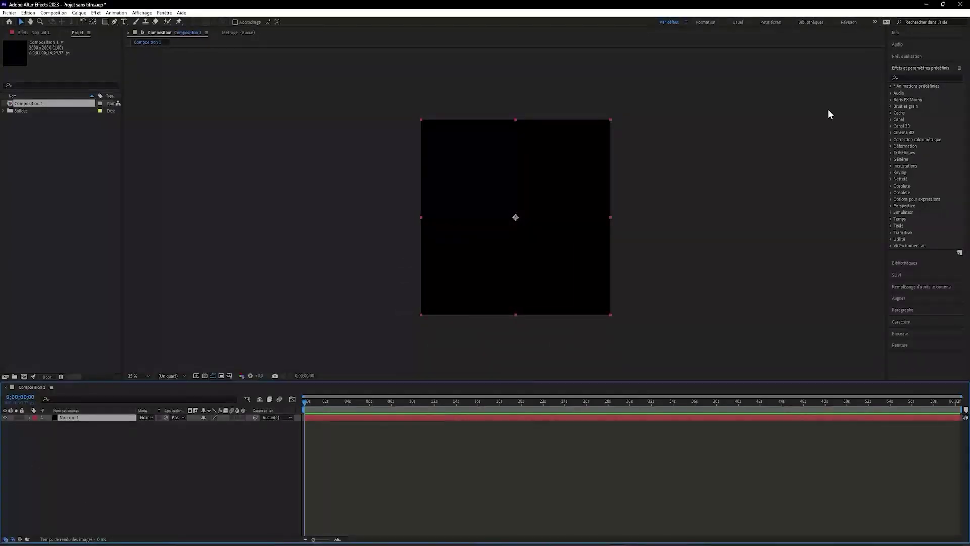
pyautogui.click(922, 69)
pyautogui.click(925, 77)
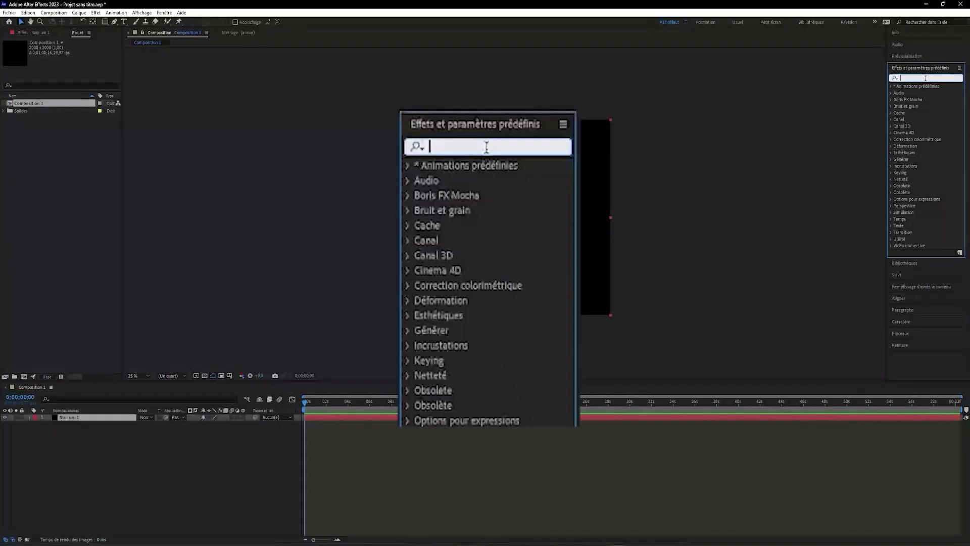
pyautogui.write('Bruit de')
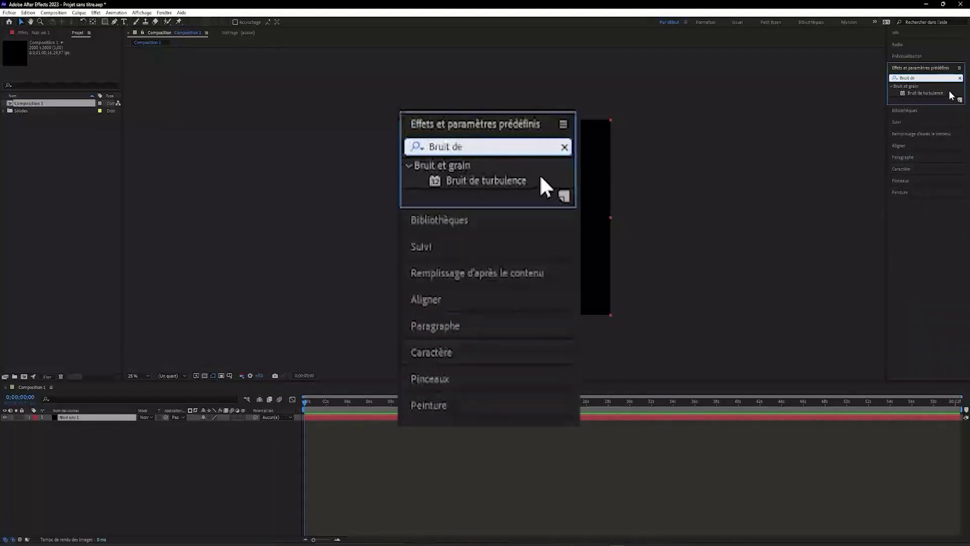
# Apply Bruit de turbulence with fractal type Dynamique and noise type Linéaire flou.
pyautogui.doubleClick(948, 94)
pyautogui.click(110, 58)
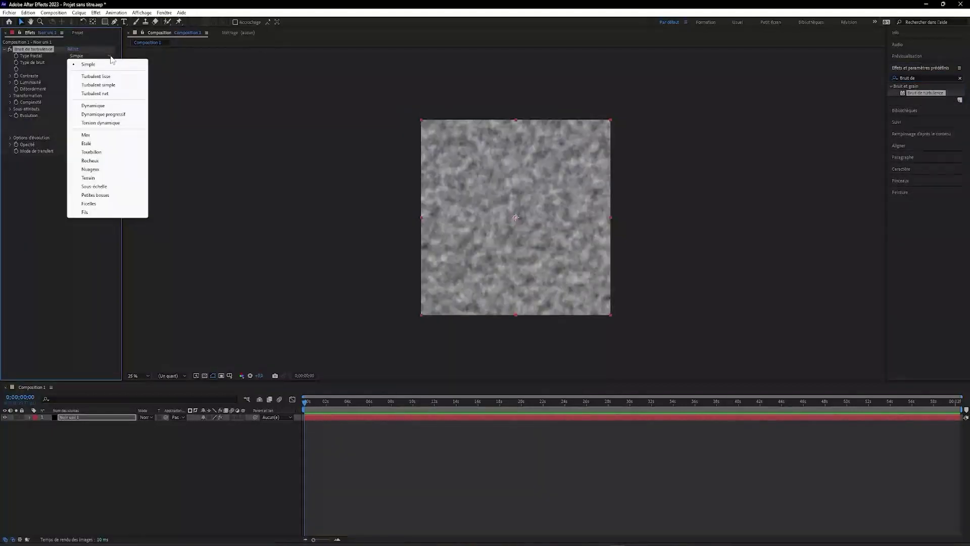
pyautogui.click(108, 107)
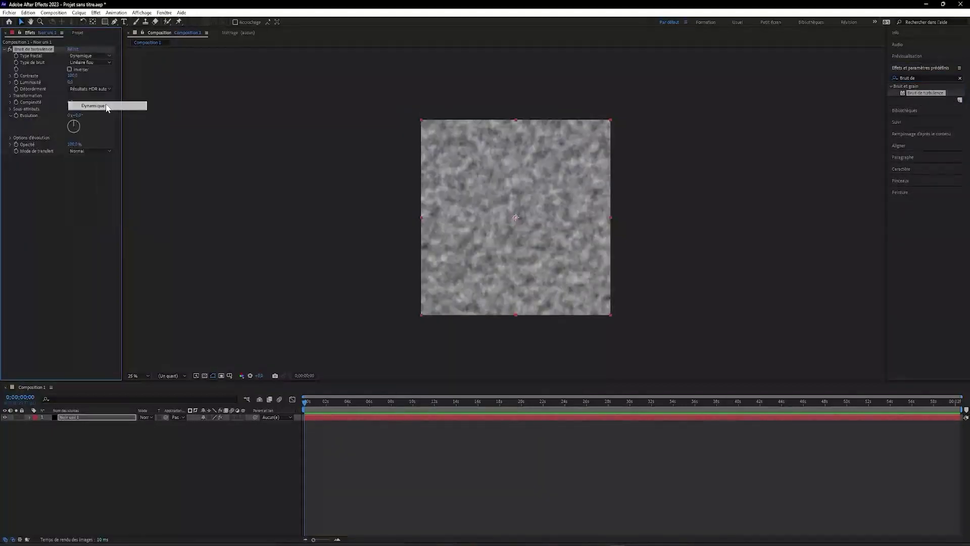
pyautogui.click(107, 62)
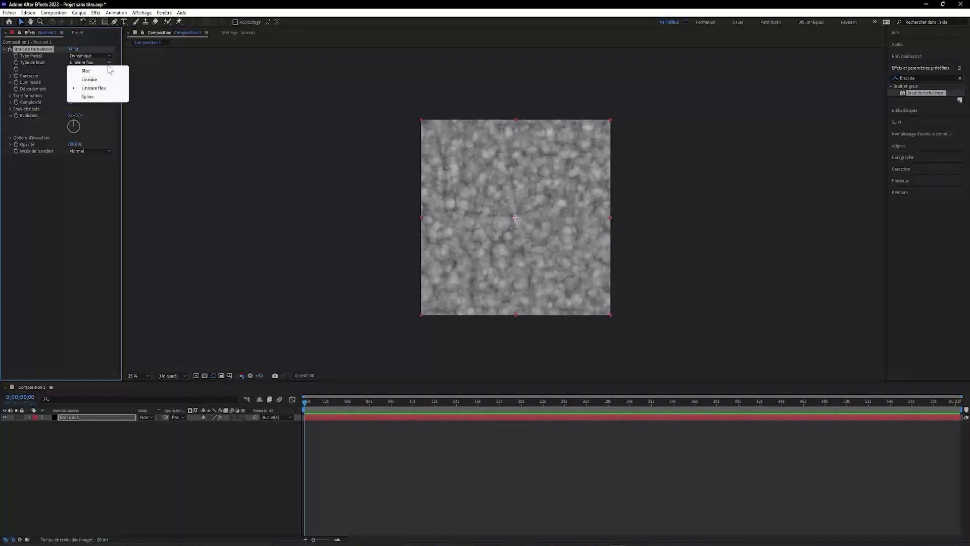
pyautogui.click(106, 89)
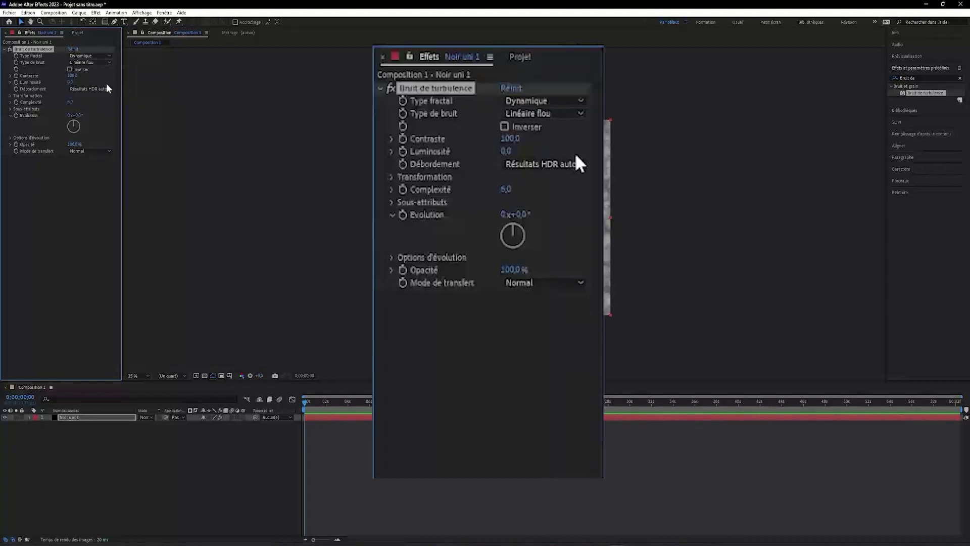
# Turn off uniform scaling, set scale height to about 241 and contrast to about 200.
pyautogui.click(11, 95)
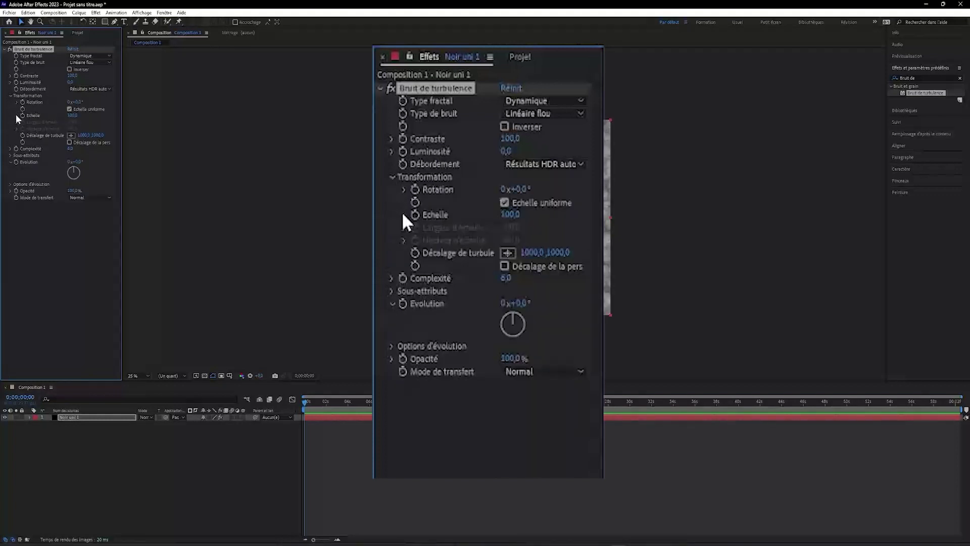
pyautogui.click(18, 116)
pyautogui.click(70, 109)
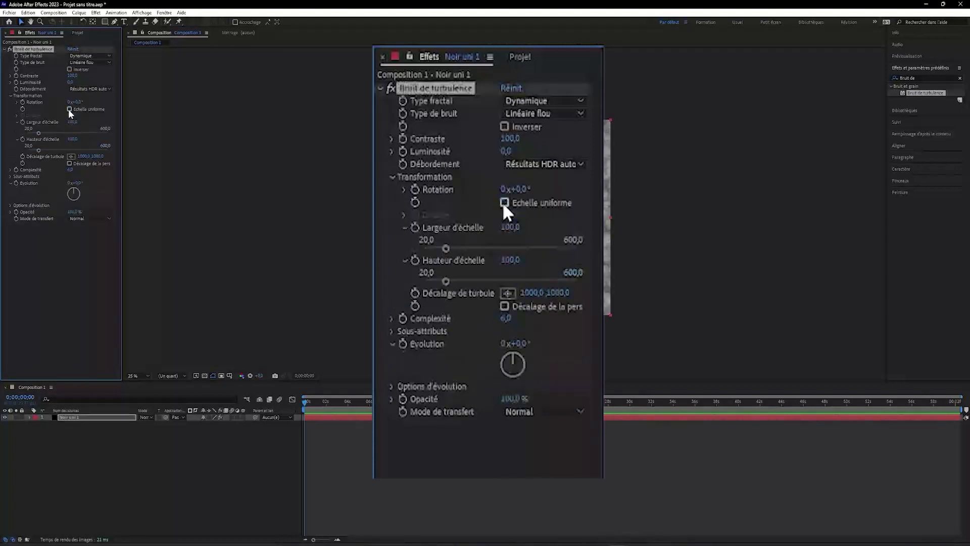
pyautogui.click(58, 149)
pyautogui.moveTo(73, 79); pyautogui.dragTo(142, 85)
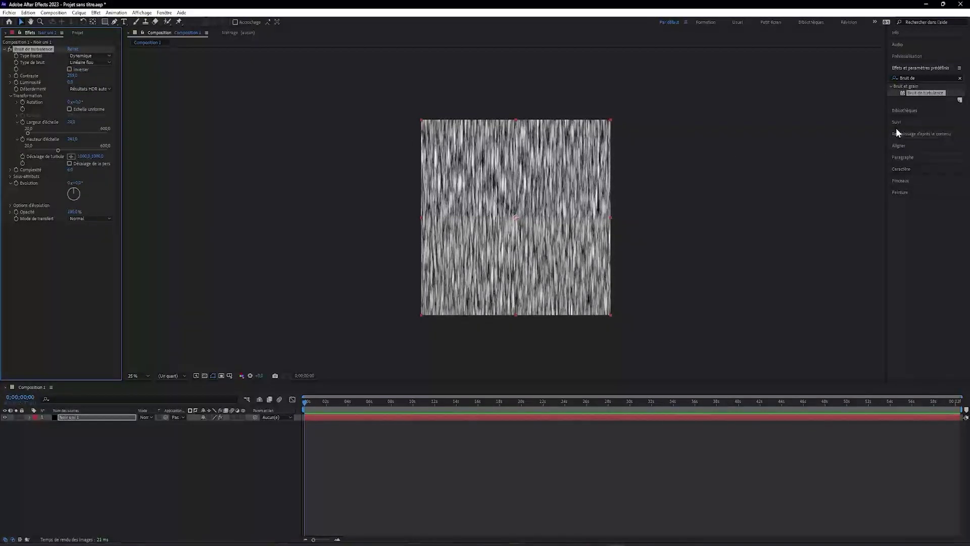
# Apply Coordonnées polaires with 100% interpolation and Rect. > polaire conversion.
pyautogui.click(940, 78)
pyautogui.press('BackSpace')
pyautogui.press('BackSpace')
pyautogui.press('BackSpace')
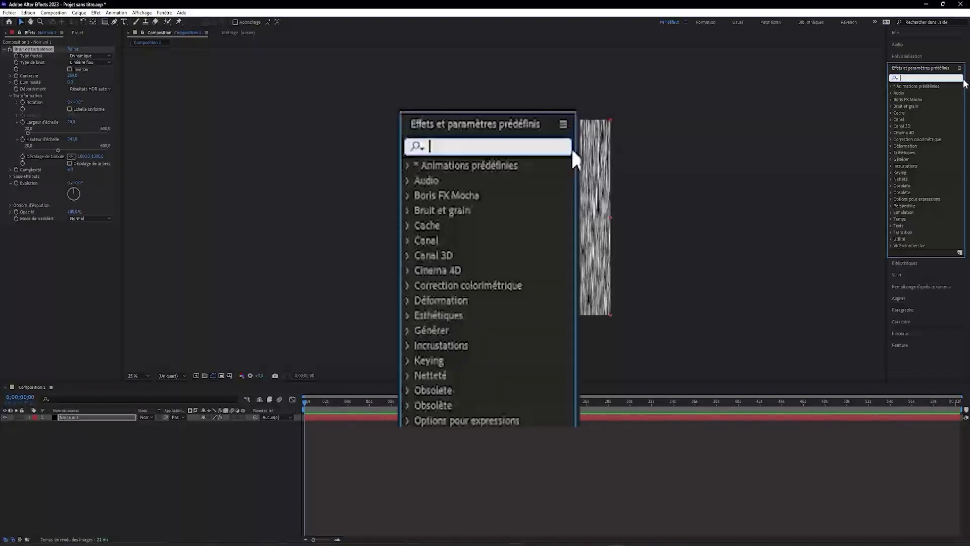
pyautogui.write('coordoné')
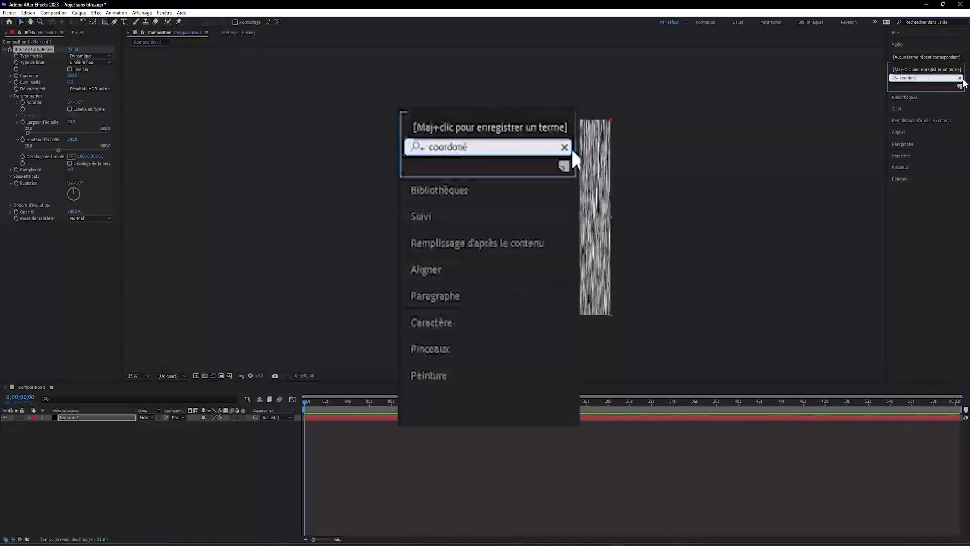
pyautogui.press('BackSpace')
pyautogui.press('BackSpace')
pyautogui.press('BackSpace')
pyautogui.doubleClick(499, 183)
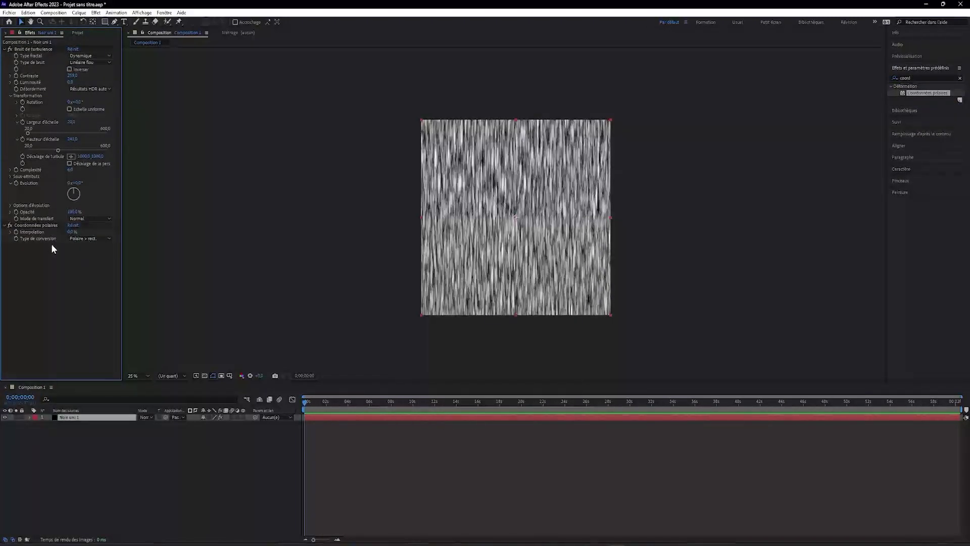
pyautogui.moveTo(507, 426); pyautogui.dragTo(534, 423)
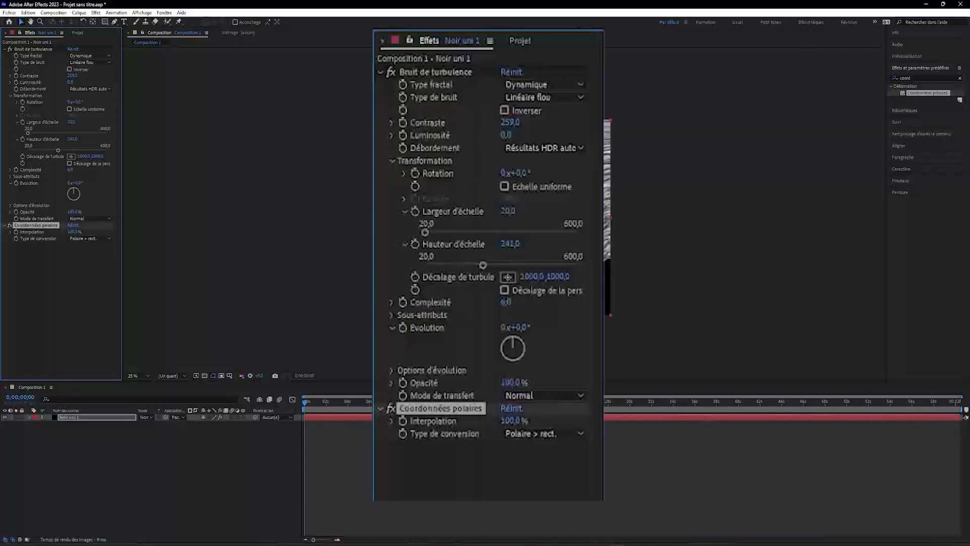
pyautogui.click(542, 434)
pyautogui.click(572, 451)
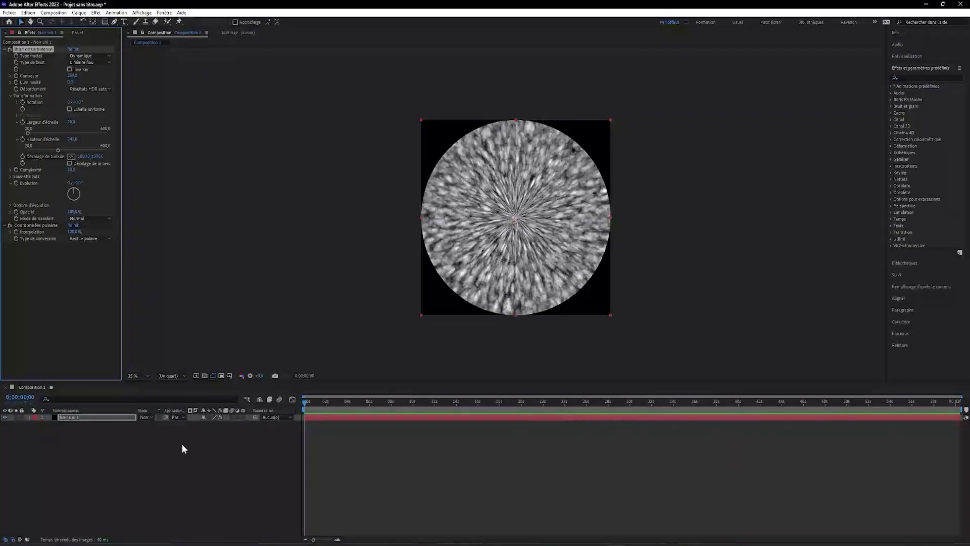
# Add adjustment layer 'Calque d'effets 1' with a Seuil threshold raised for more black.
pyautogui.rightClick(182, 449)
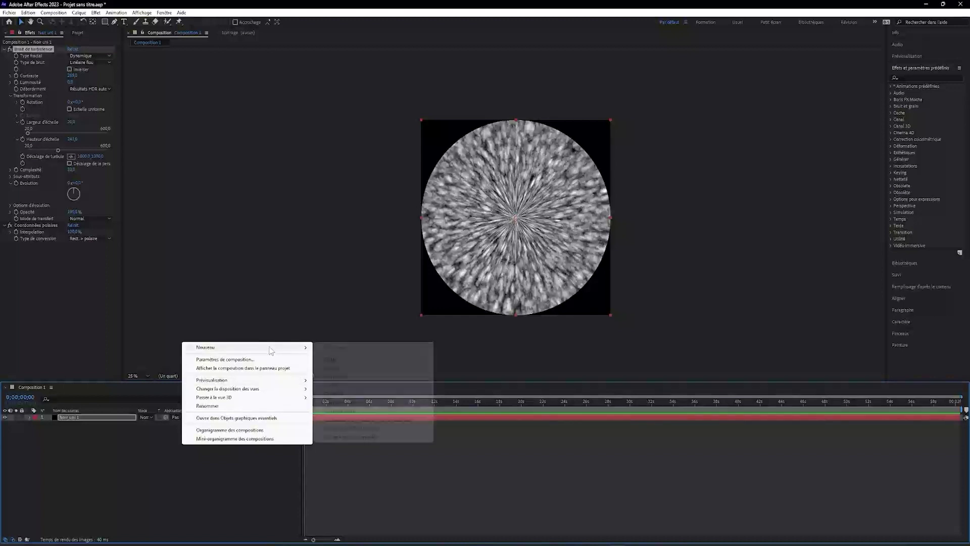
pyautogui.moveTo(206, 347)
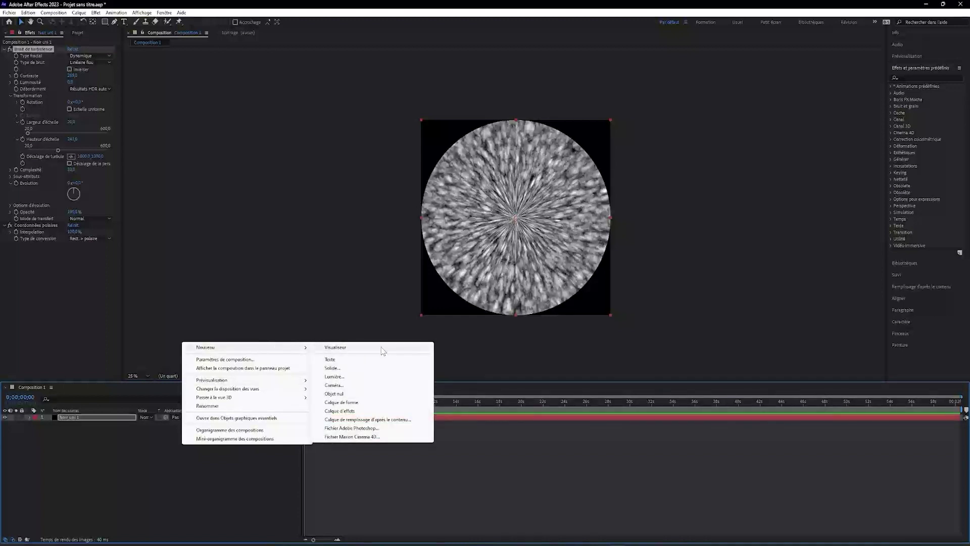
pyautogui.click(379, 411)
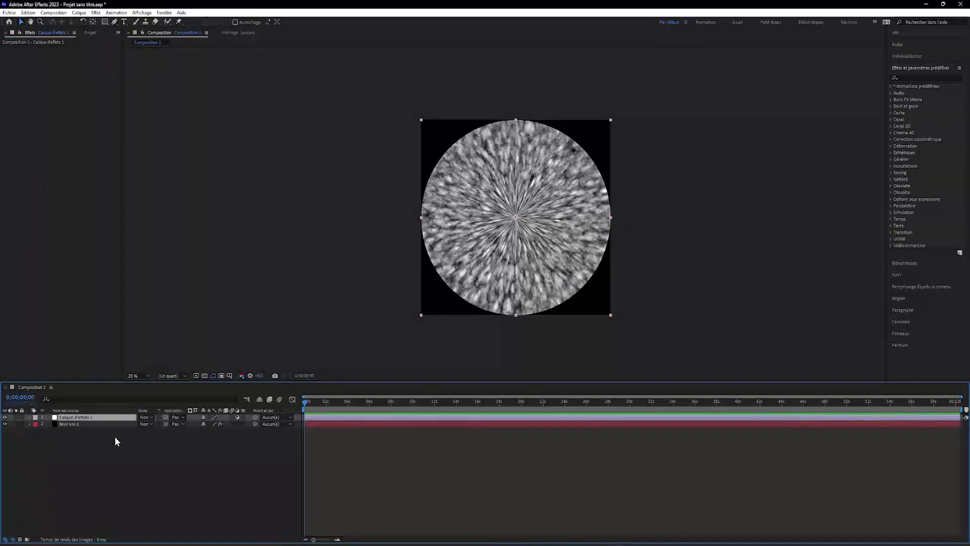
pyautogui.click(921, 77)
pyautogui.write('seuil')
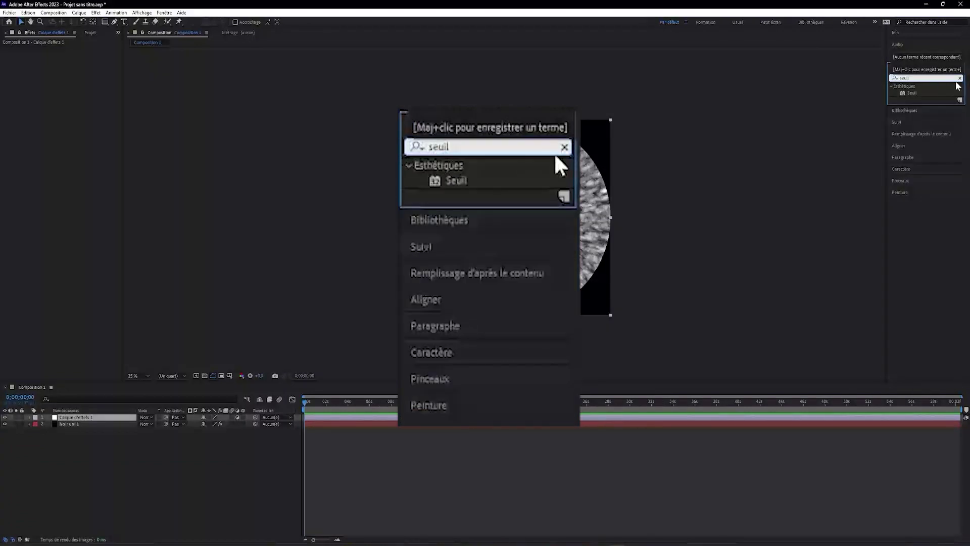
pyautogui.doubleClick(913, 93)
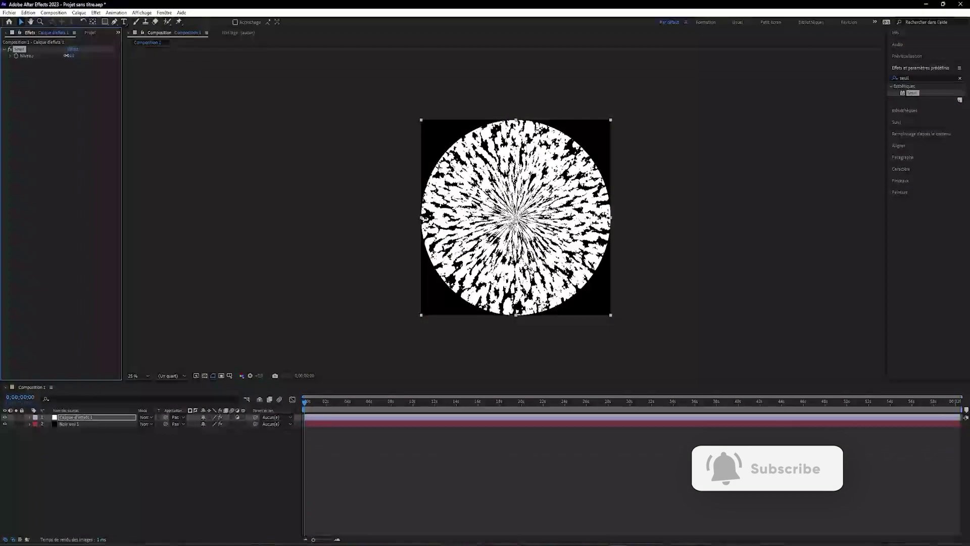
pyautogui.moveTo(69, 55); pyautogui.dragTo(70, 55)
pyautogui.click(68, 424)
pyautogui.rightClick(134, 394)
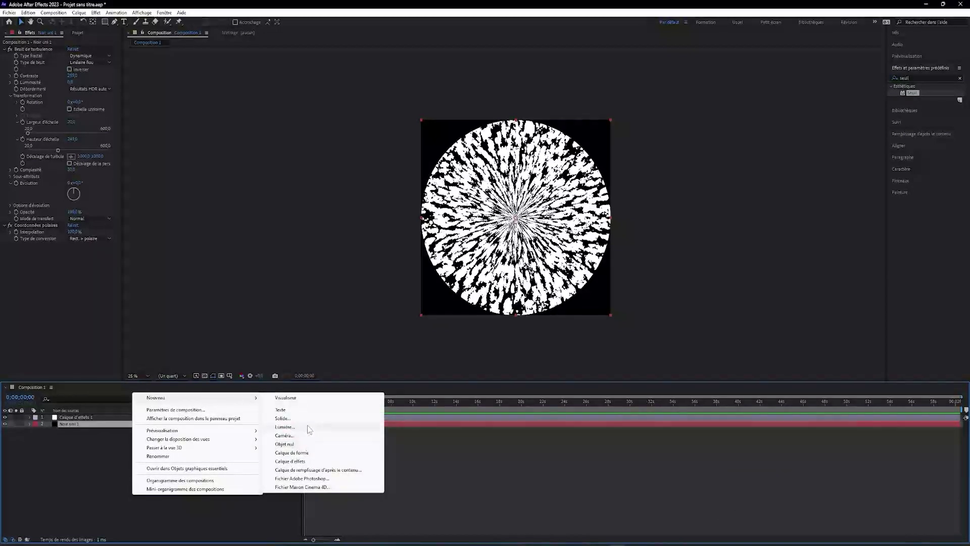
# Add a second black solid, 'Noir uni 2', with the Cercle effect.
pyautogui.click(283, 418)
pyautogui.click(534, 349)
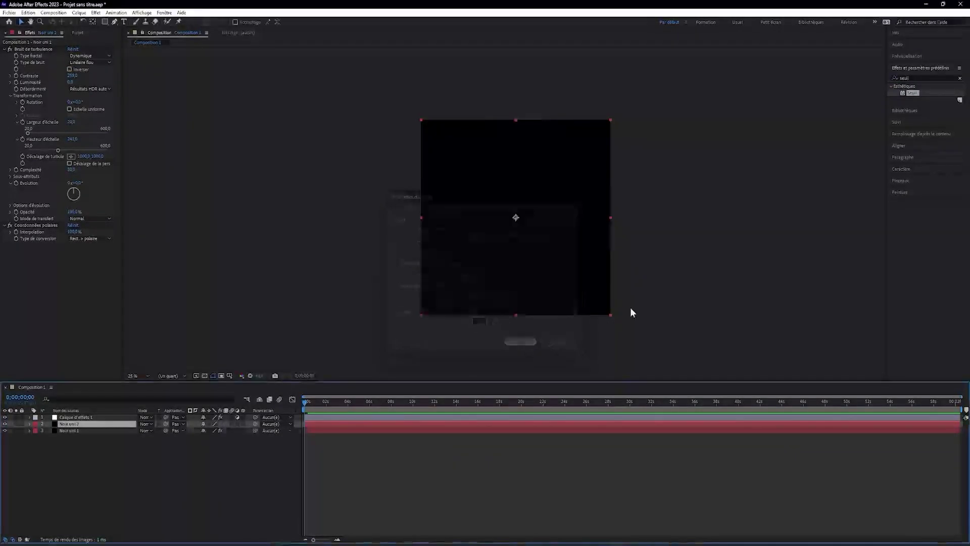
pyautogui.click(960, 77)
pyautogui.write('cer')
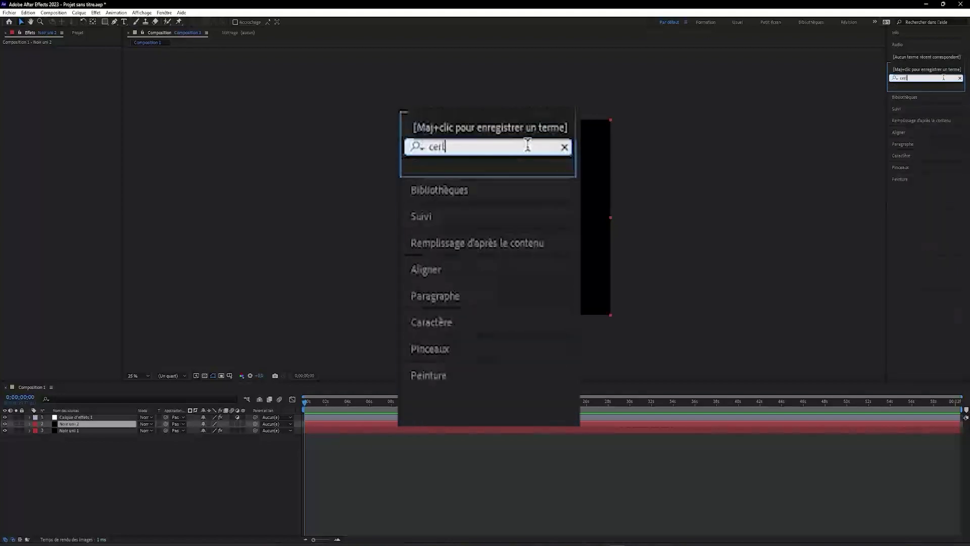
pyautogui.doubleClick(915, 187)
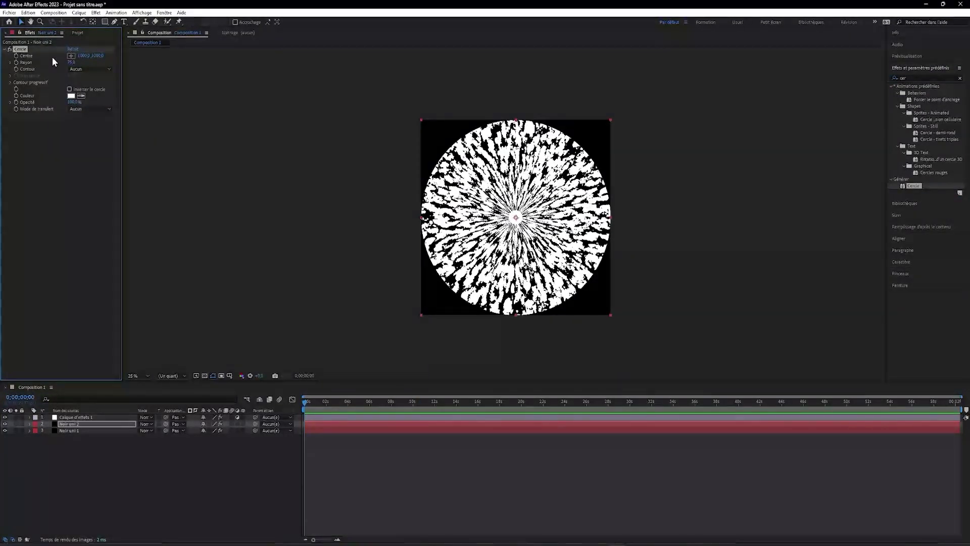
# Make the circle black, expand its feather settings, and hide the Noir uni 2 layer.
pyautogui.click(73, 96)
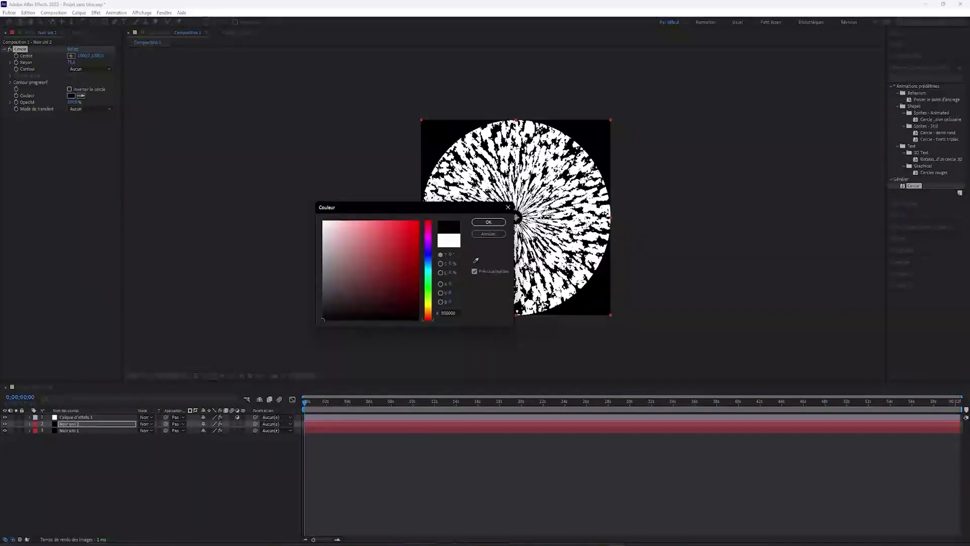
pyautogui.click(503, 224)
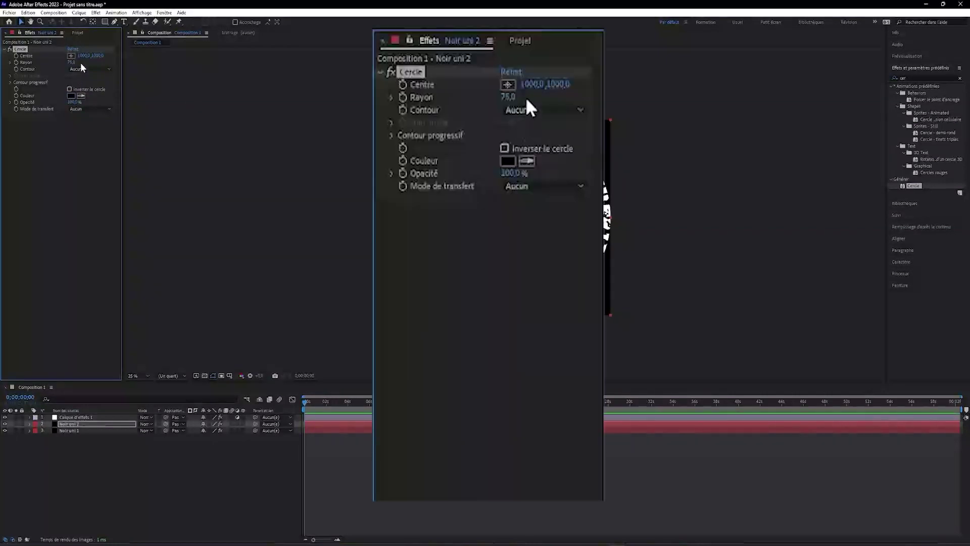
pyautogui.click(10, 82)
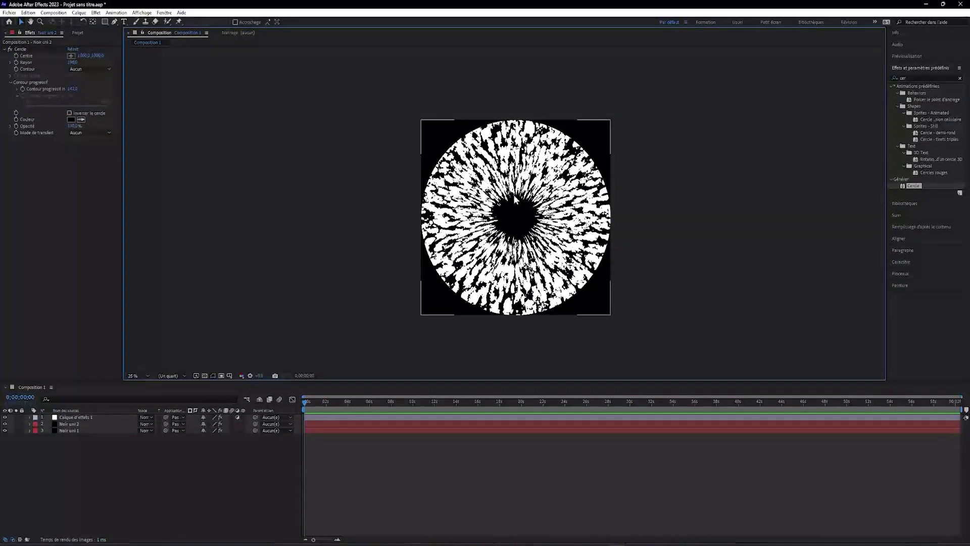
pyautogui.click(5, 424)
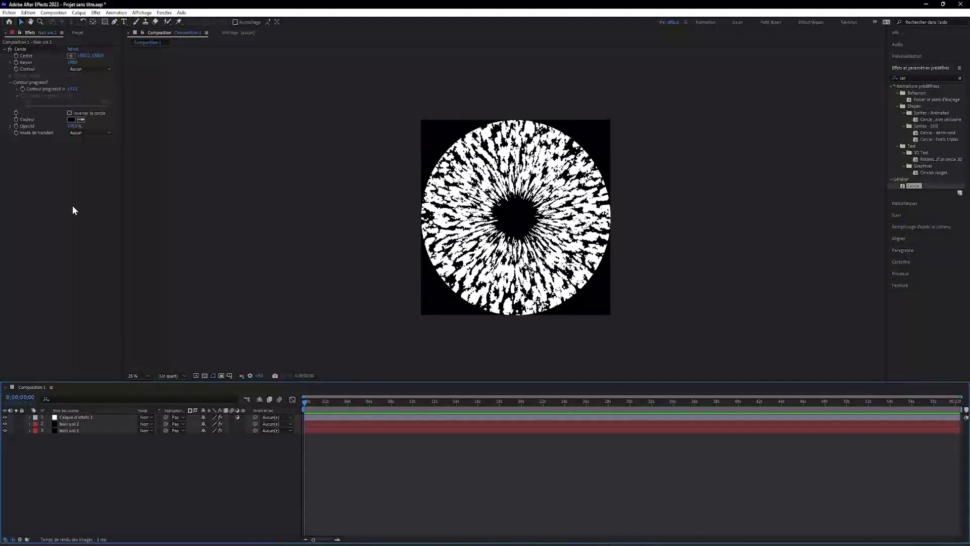
pyautogui.click(74, 432)
# Duplicate Noir uni 1 and switch the copy's fractal type to Turbulent lisse.
pyautogui.click(73, 432)
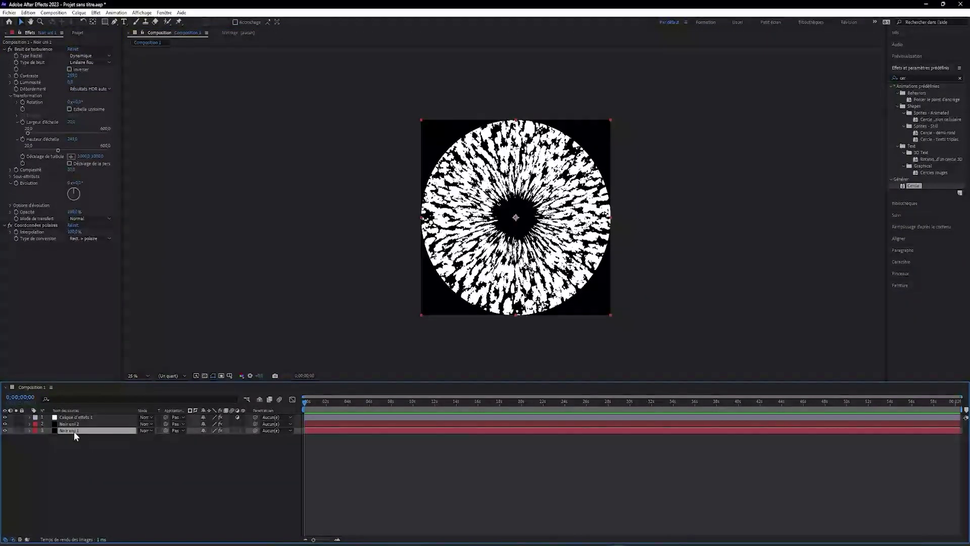
pyautogui.hotkey('ctrl', 'd')
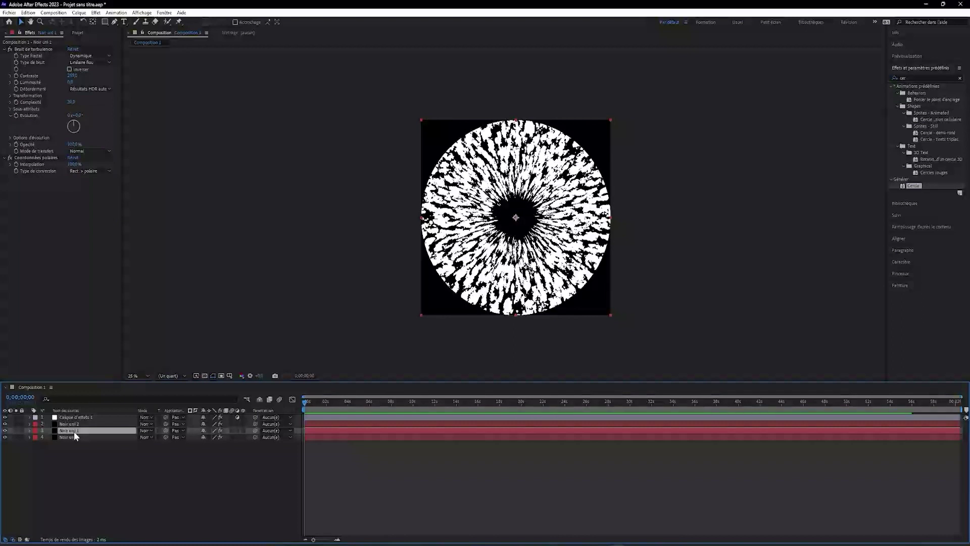
pyautogui.click(93, 57)
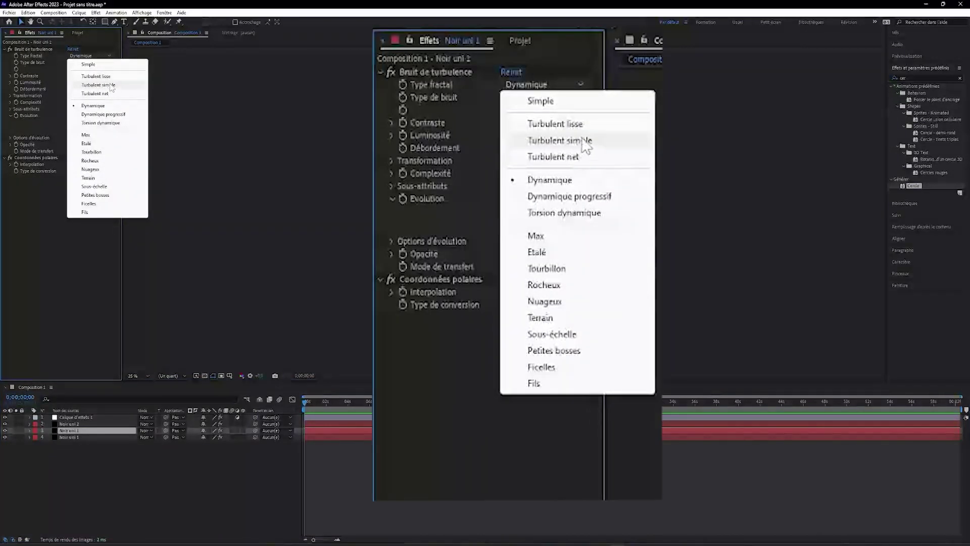
pyautogui.click(111, 76)
# Add a Cercle in Modèle Alpha mode with heavy feathering and shrink the dark centre.
pyautogui.doubleClick(914, 187)
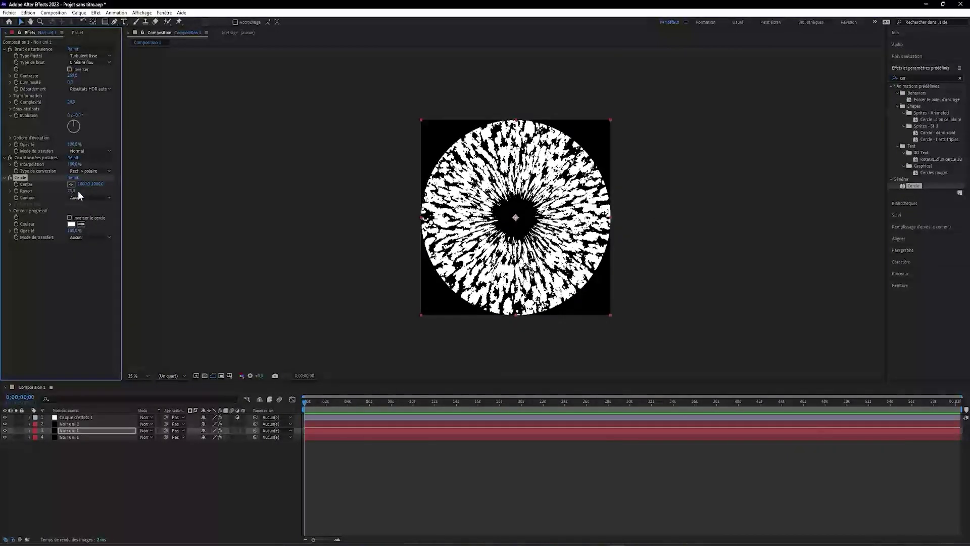
pyautogui.click(88, 240)
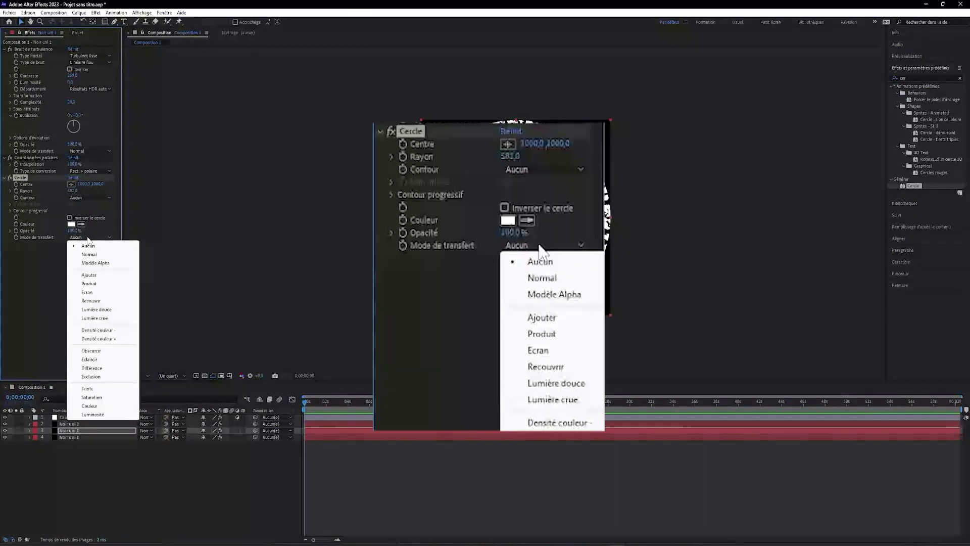
pyautogui.click(92, 264)
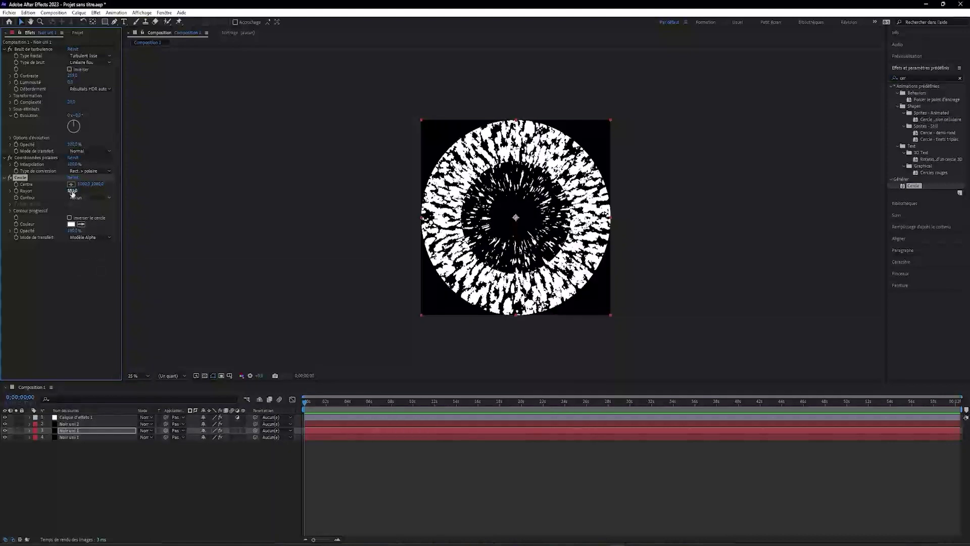
pyautogui.click(11, 212)
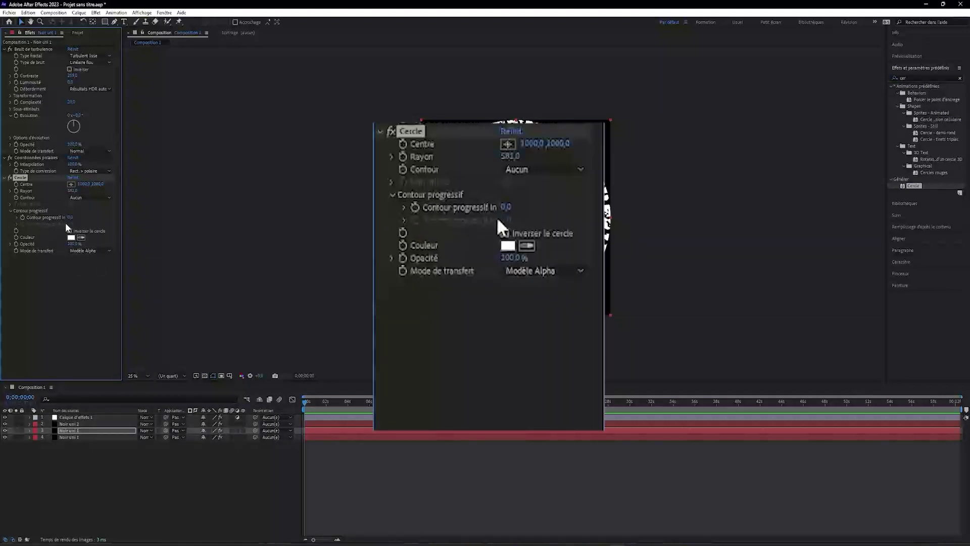
pyautogui.moveTo(72, 217); pyautogui.dragTo(220, 222)
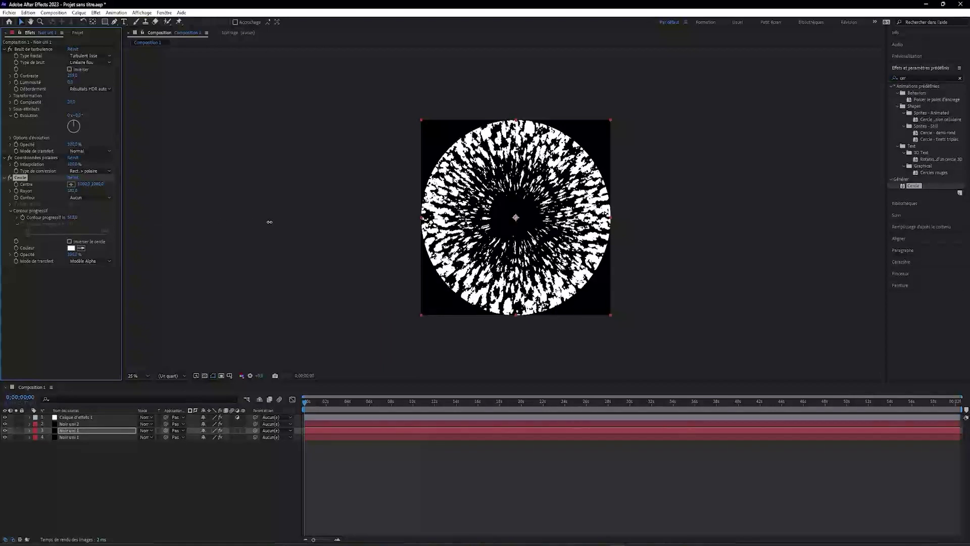
pyautogui.moveTo(75, 82); pyautogui.dragTo(128, 91)
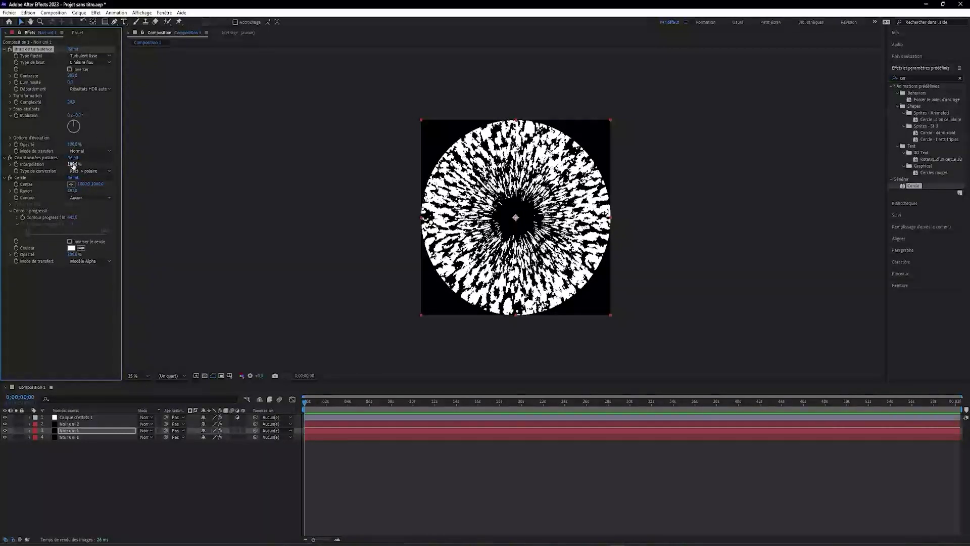
# End the work area at 20 s and keyframe the copy's Évolution at 0, 10 and 20 s.
pyautogui.click(521, 401)
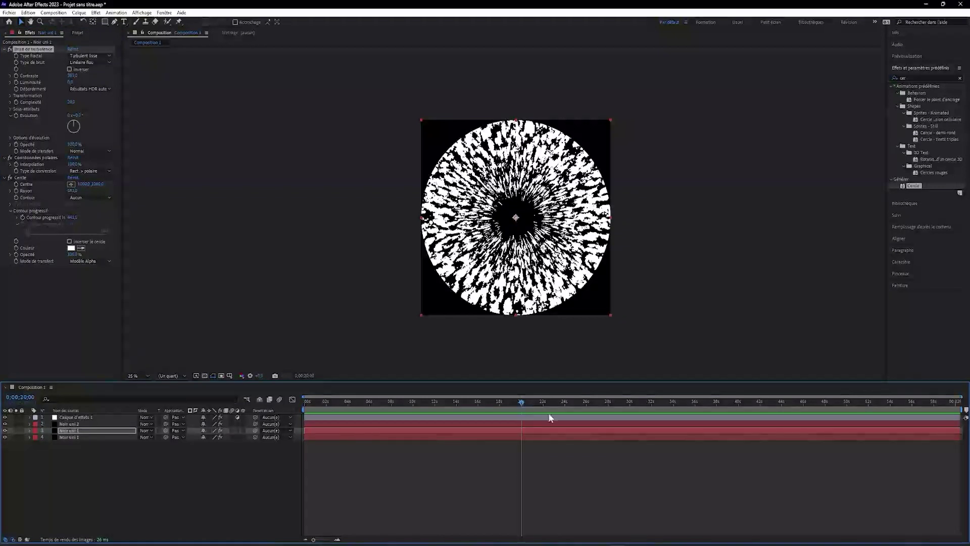
pyautogui.moveTo(964, 407); pyautogui.dragTo(526, 414)
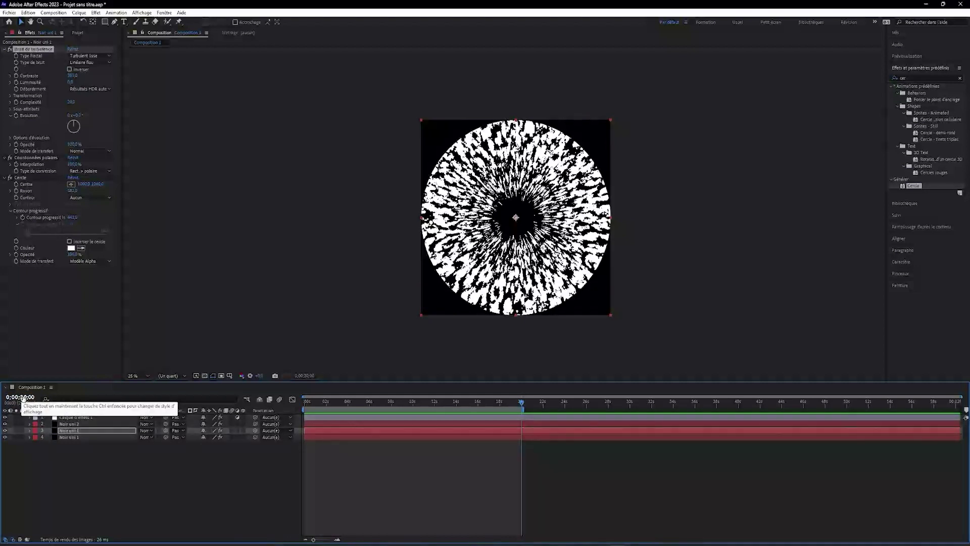
pyautogui.press('Home')
pyautogui.click(31, 437)
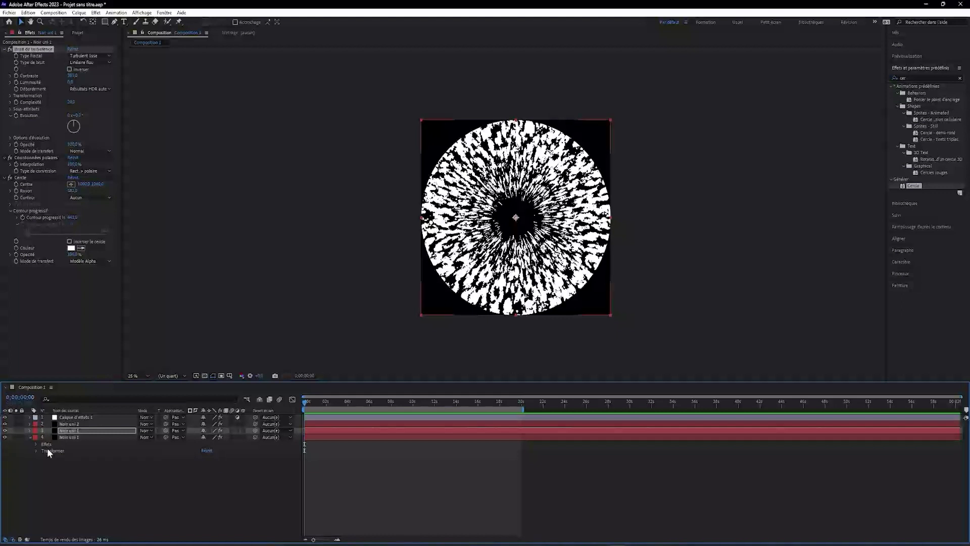
pyautogui.click(38, 443)
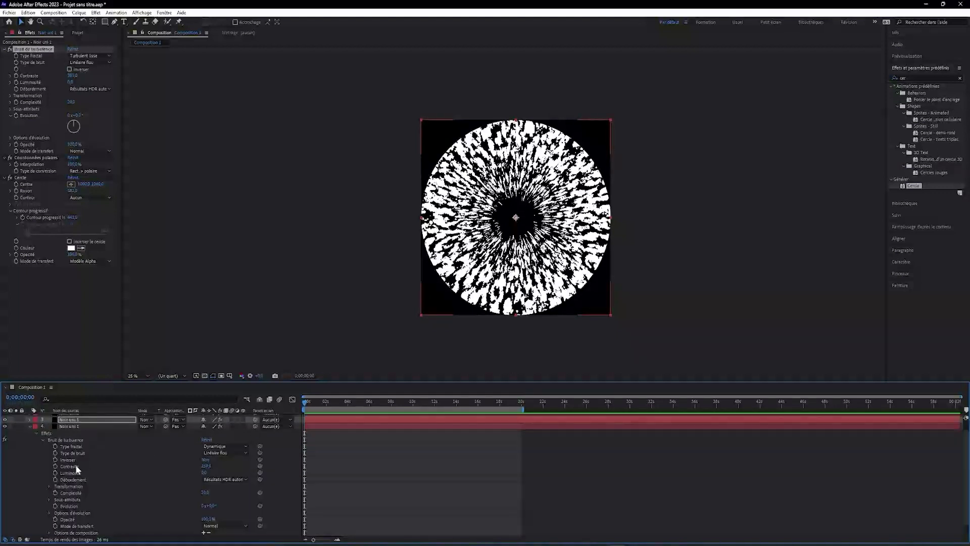
pyautogui.scroll(-1, 76, 466)
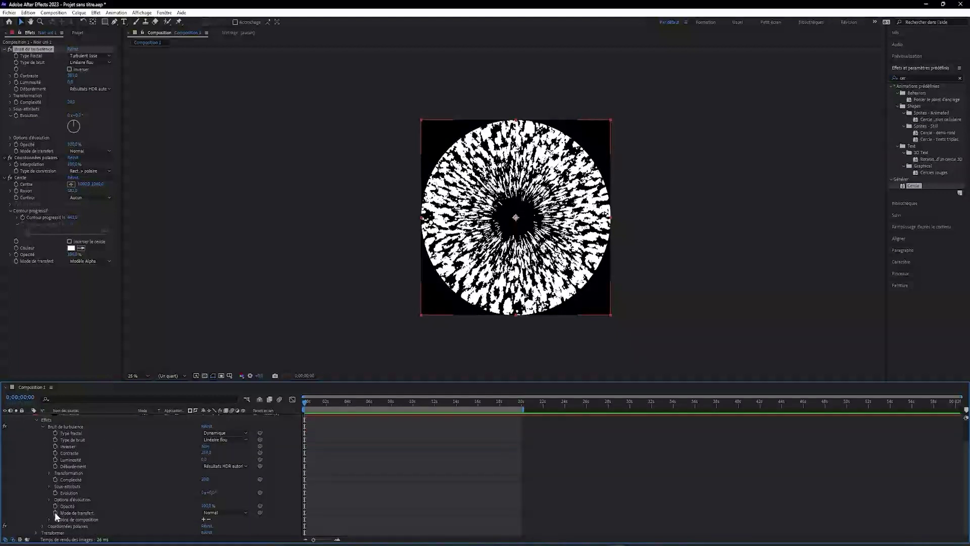
pyautogui.click(55, 493)
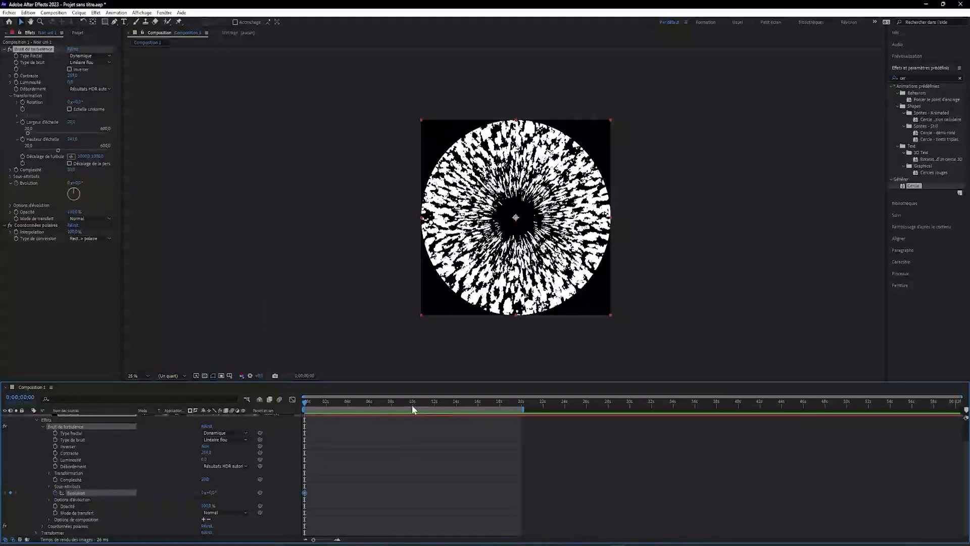
pyautogui.click(412, 404)
pyautogui.click(412, 404)
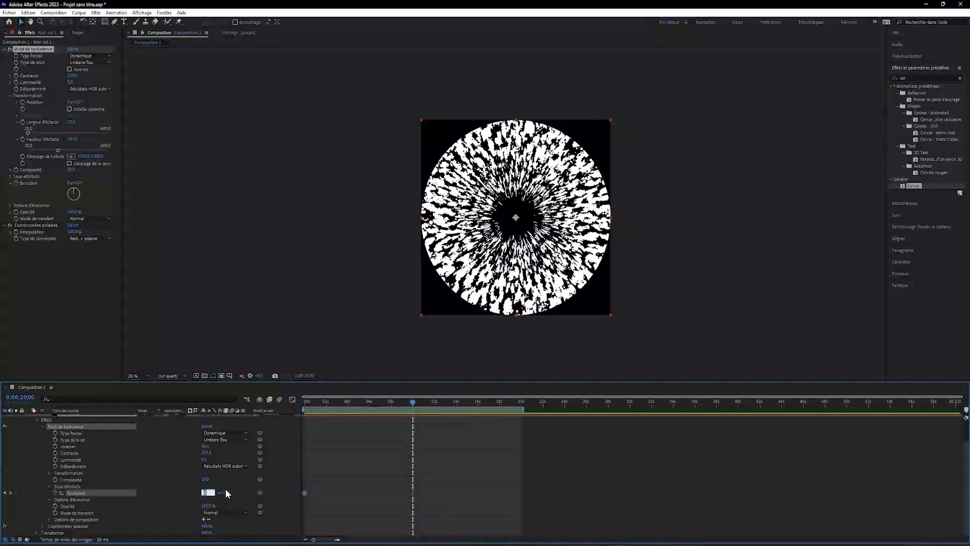
pyautogui.write('2')
pyautogui.press('Return')
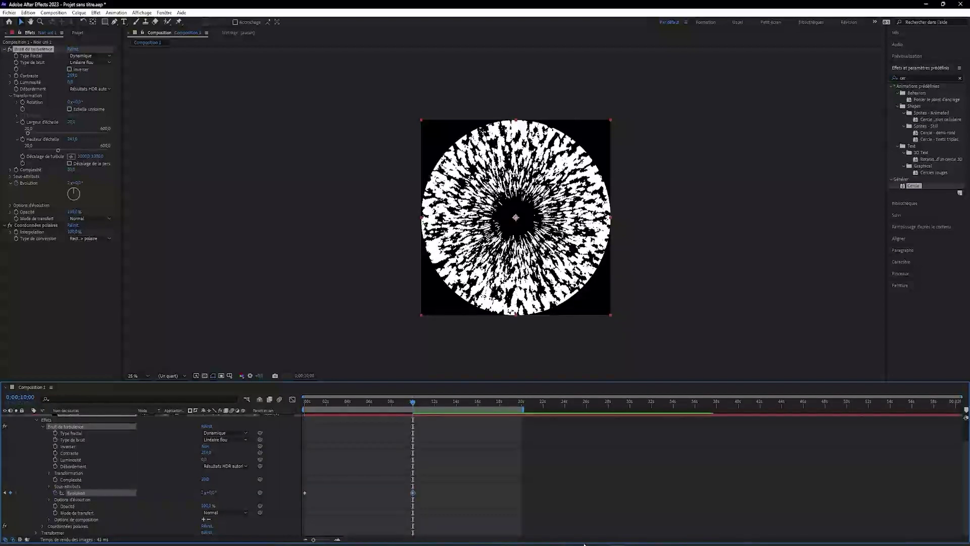
pyautogui.moveTo(486, 401); pyautogui.dragTo(522, 401)
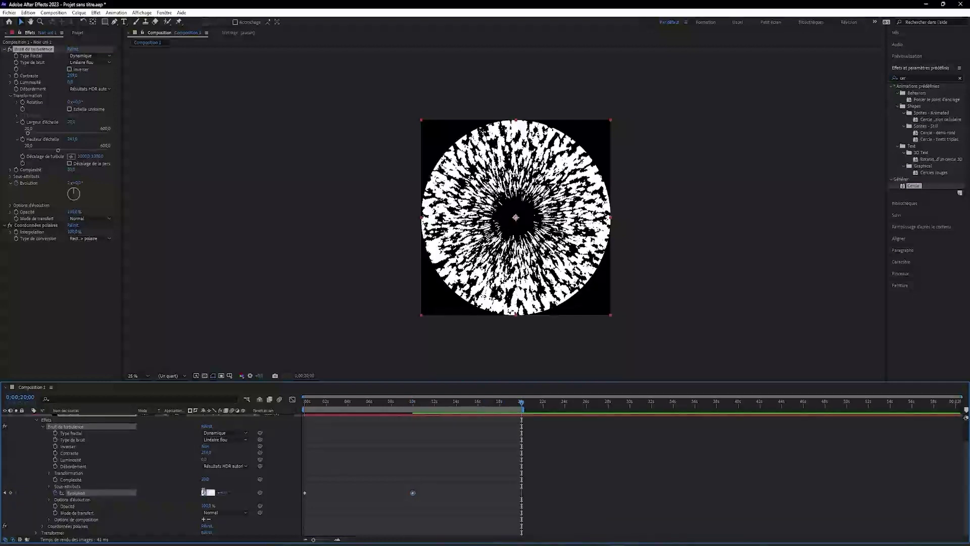
pyautogui.write('4')
pyautogui.press('Return')
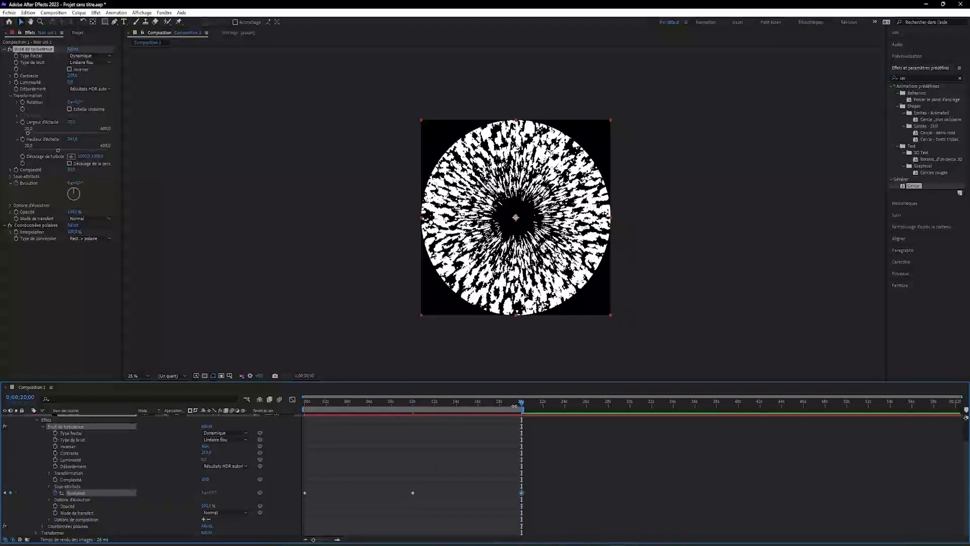
# Keyframe layer 4's Rotation from the start to 360° at 20 s, then preview.
pyautogui.click(36, 420)
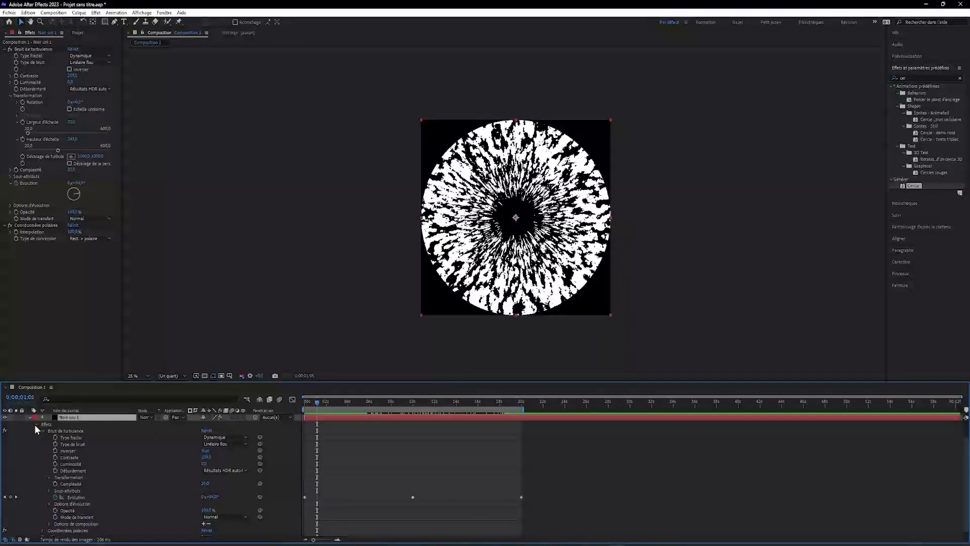
pyautogui.click(37, 450)
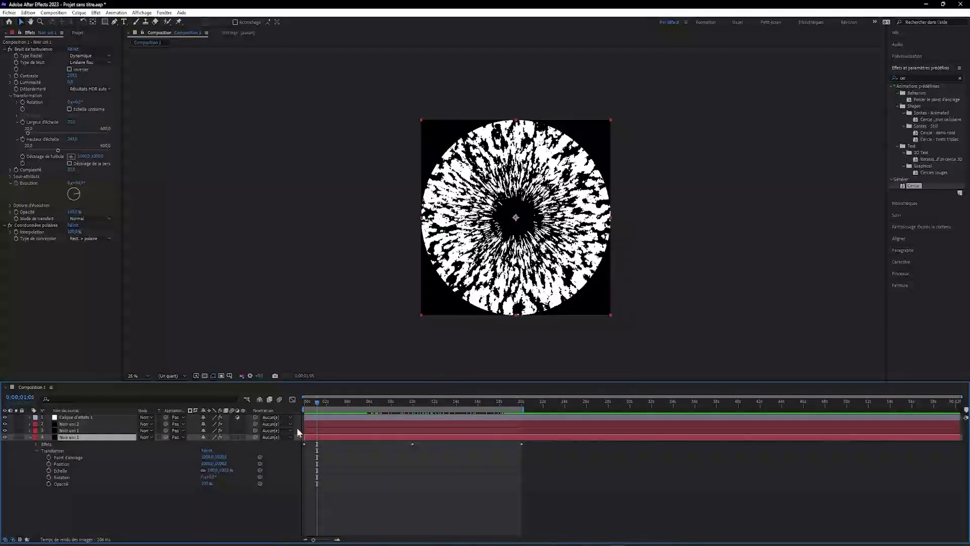
pyautogui.click(306, 400)
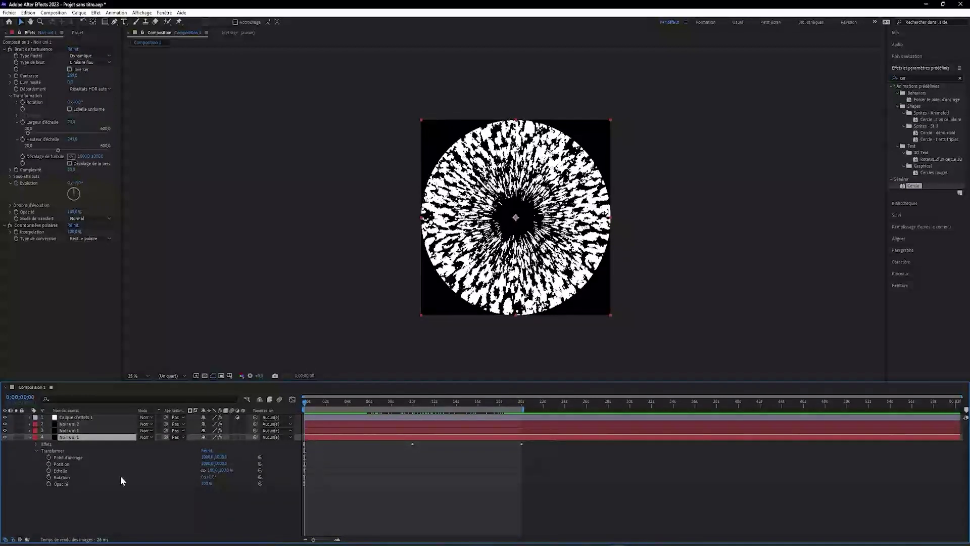
pyautogui.click(49, 478)
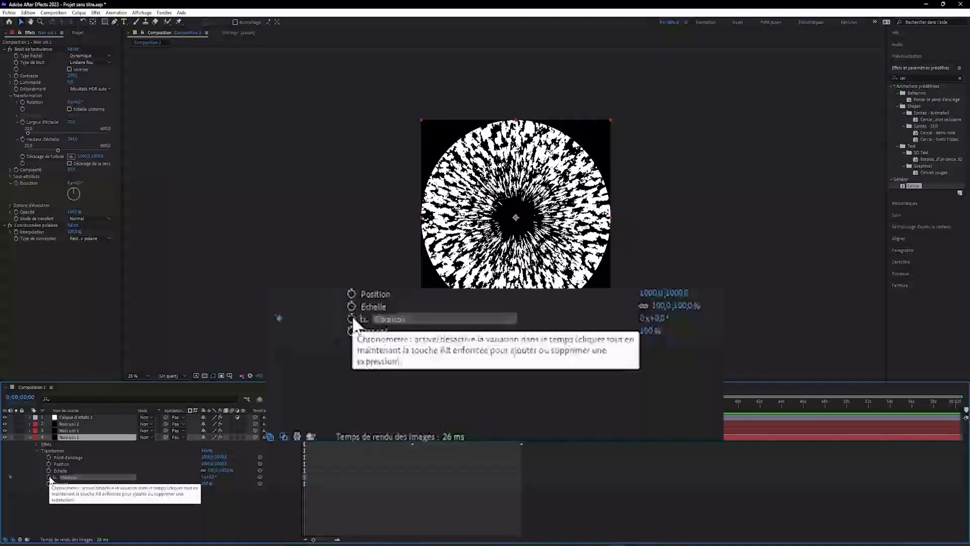
pyautogui.click(520, 403)
pyautogui.click(208, 477)
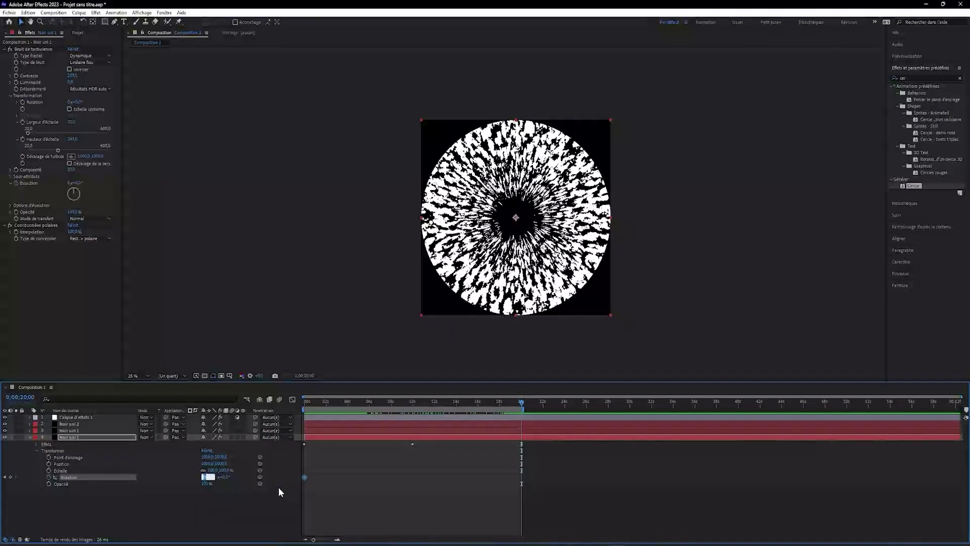
pyautogui.write('360')
pyautogui.press('Return')
pyautogui.press('space')
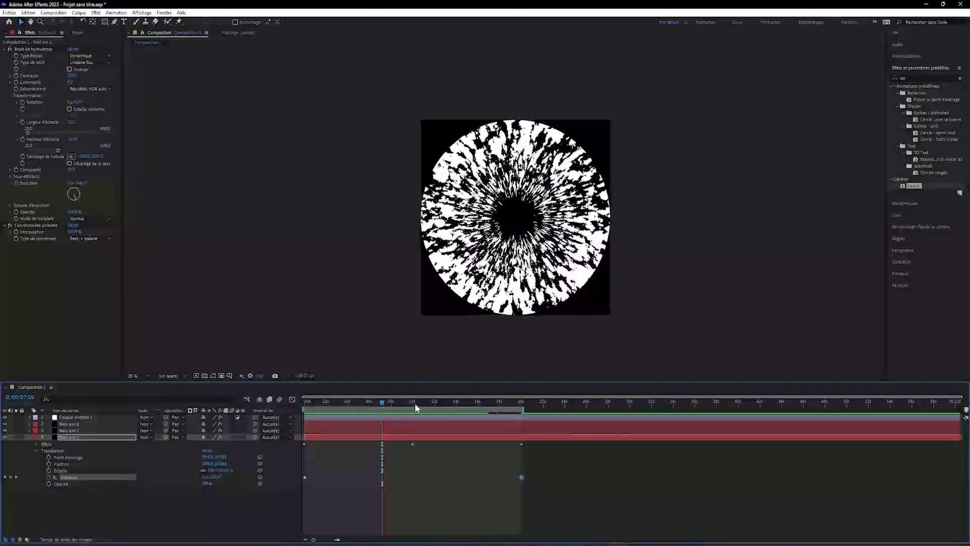
# Keyframe layer 3's noise Évolution at 0, 10 and 20 s, preview, and collapse properties.
pyautogui.click(60, 430)
pyautogui.moveTo(336, 405); pyautogui.dragTo(312, 399)
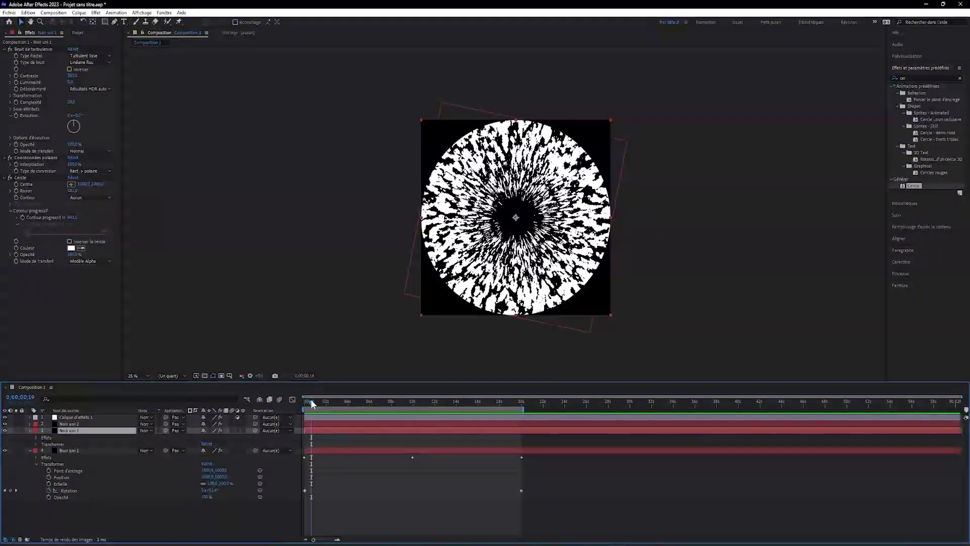
pyautogui.click(36, 444)
pyautogui.click(56, 506)
pyautogui.scroll(-3, 165, 481)
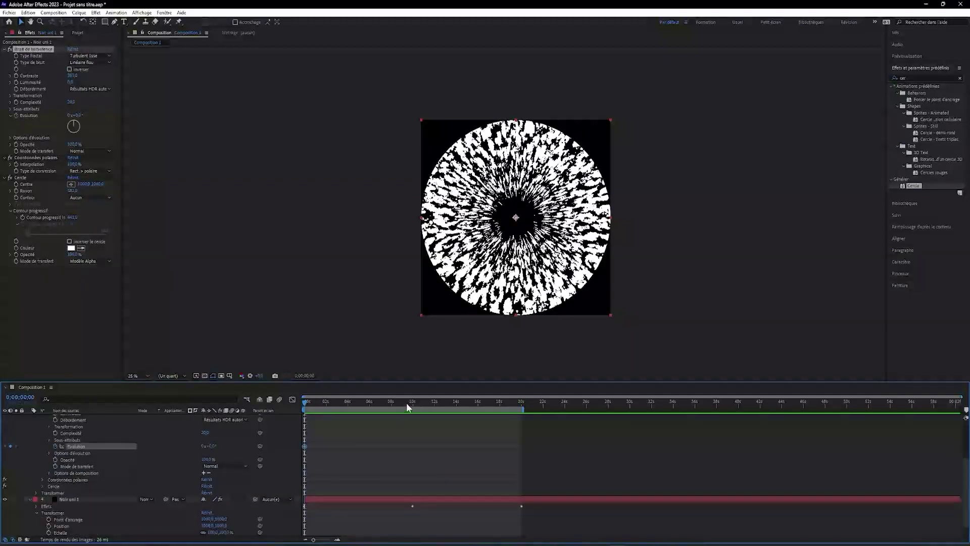
pyautogui.click(412, 402)
pyautogui.click(208, 446)
pyautogui.write('720')
pyautogui.press('Return')
pyautogui.click(522, 403)
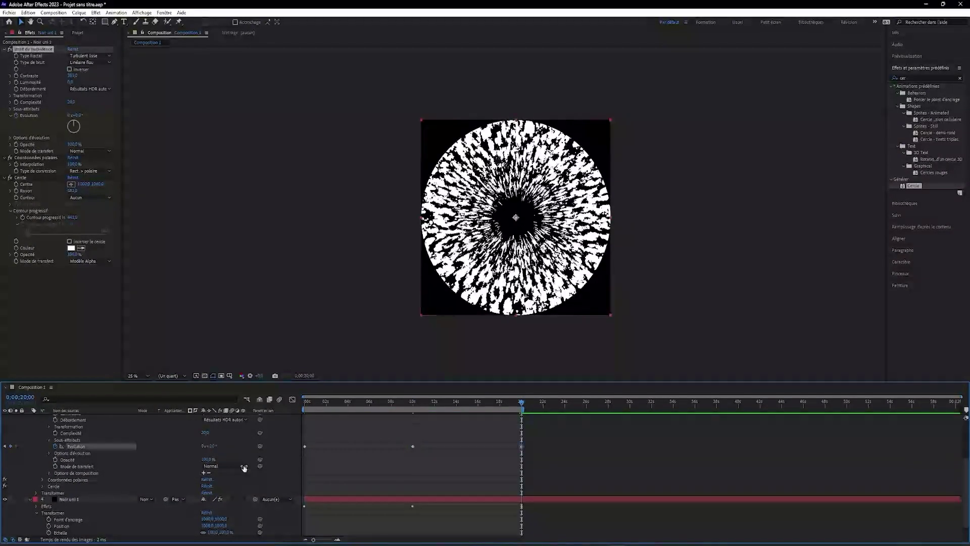
pyautogui.press('space')
pyautogui.hotkey('ctrl', '`')
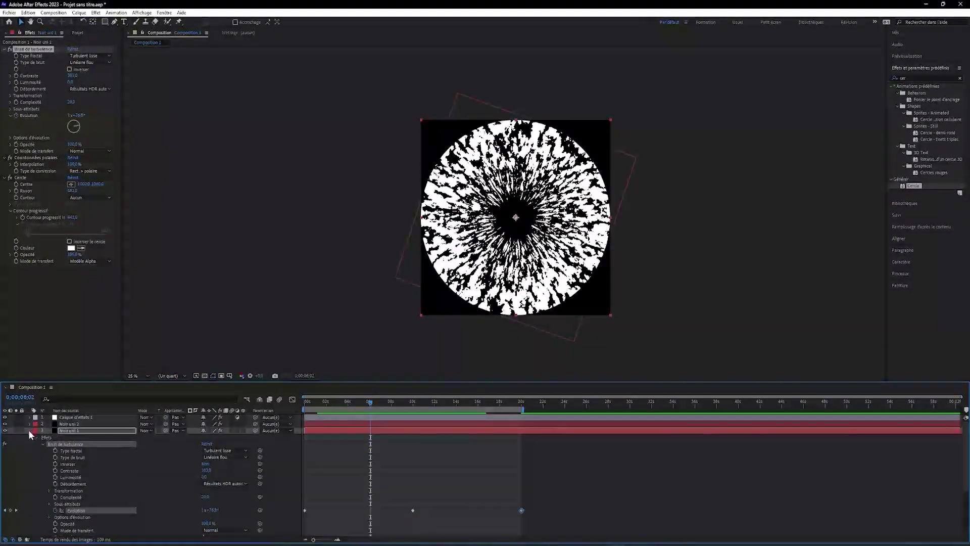
pyautogui.click(28, 430)
# Set a starting Rayon keyframe at 0 s on Noir uni 2's Cercle.
pyautogui.click(29, 422)
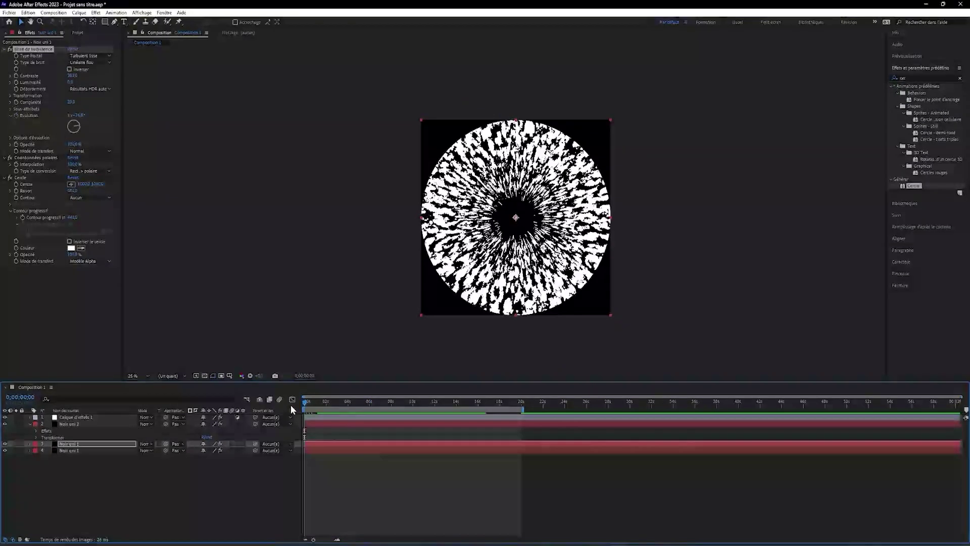
pyautogui.click(49, 424)
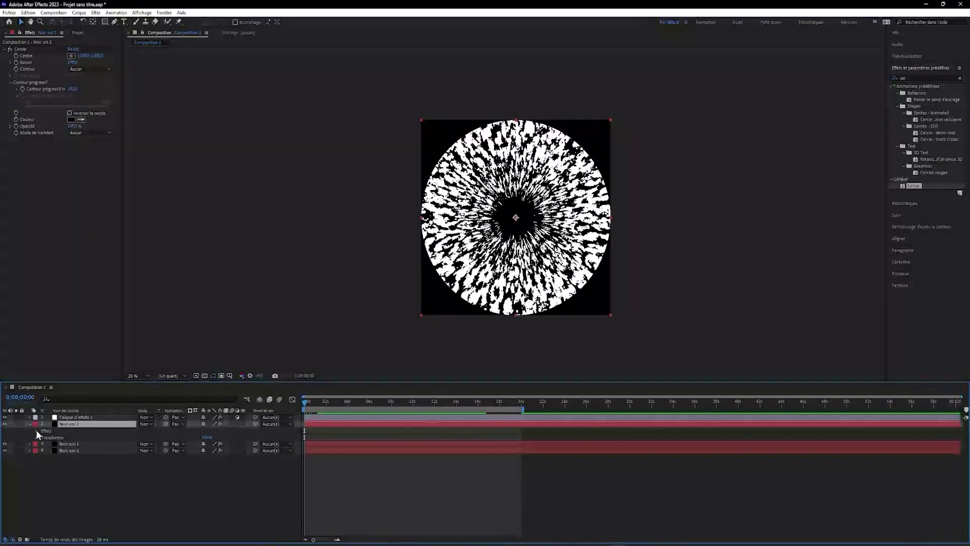
pyautogui.click(36, 430)
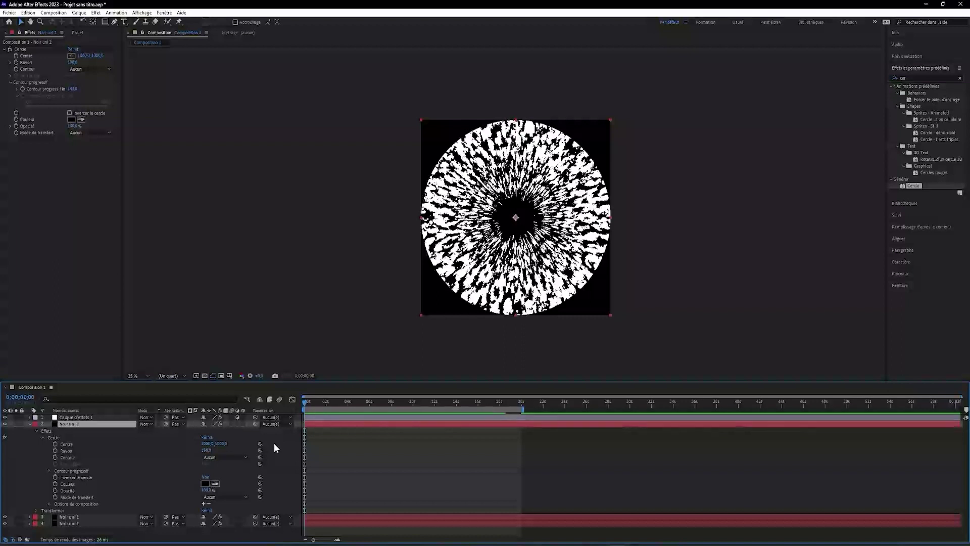
pyautogui.click(55, 450)
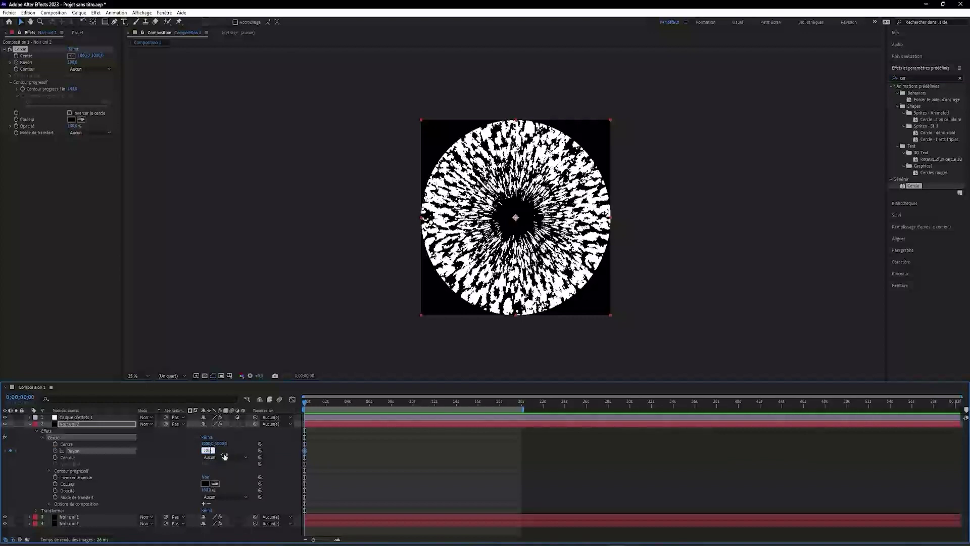
pyautogui.press('Return')
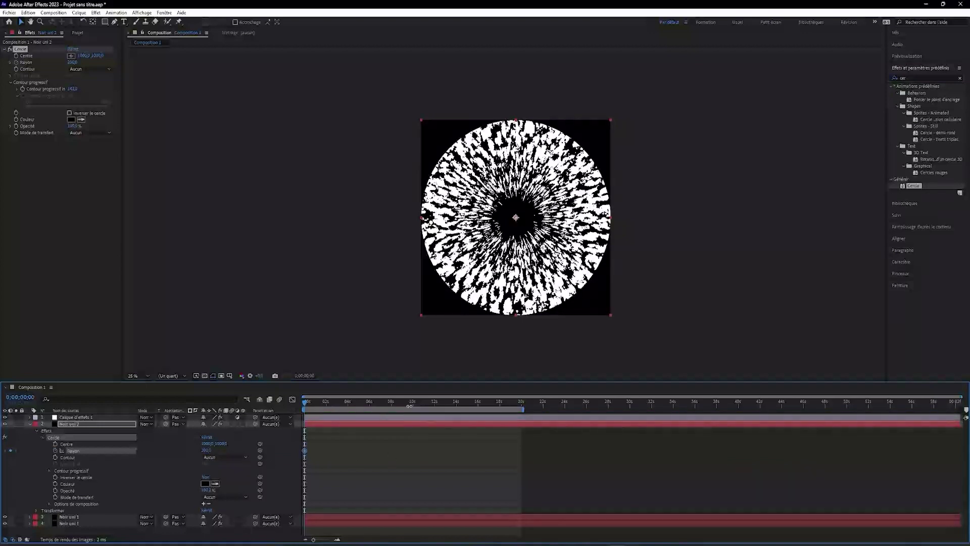
# Add larger Rayon keyframes at 10 s and 20 s, then preview the pulsing centre.
pyautogui.click(412, 402)
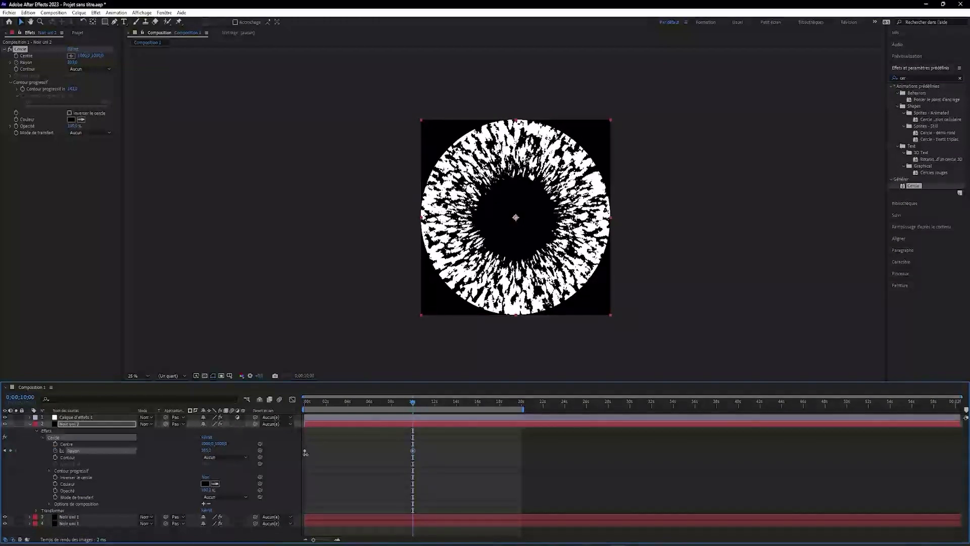
pyautogui.moveTo(306, 454); pyautogui.dragTo(367, 458)
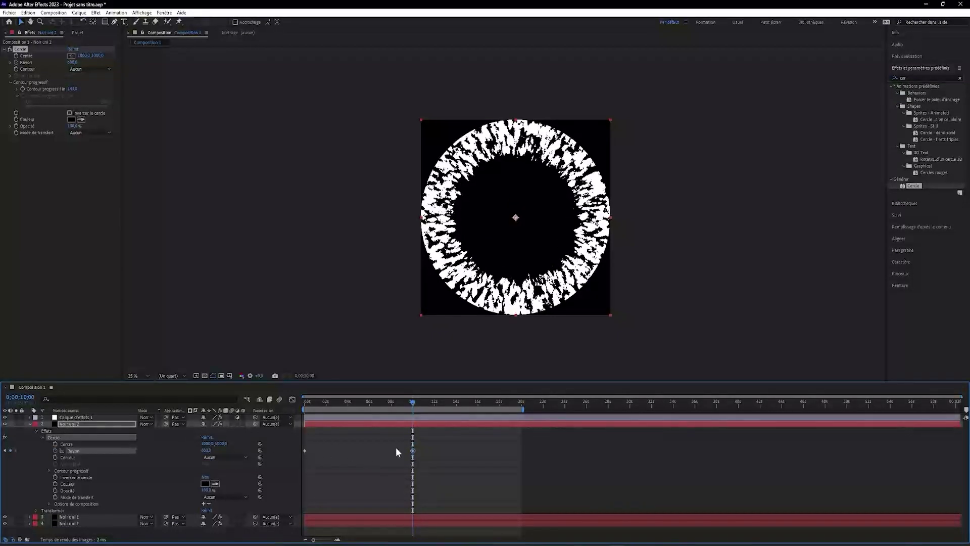
pyautogui.click(520, 401)
pyautogui.press('Return')
pyautogui.press('space')
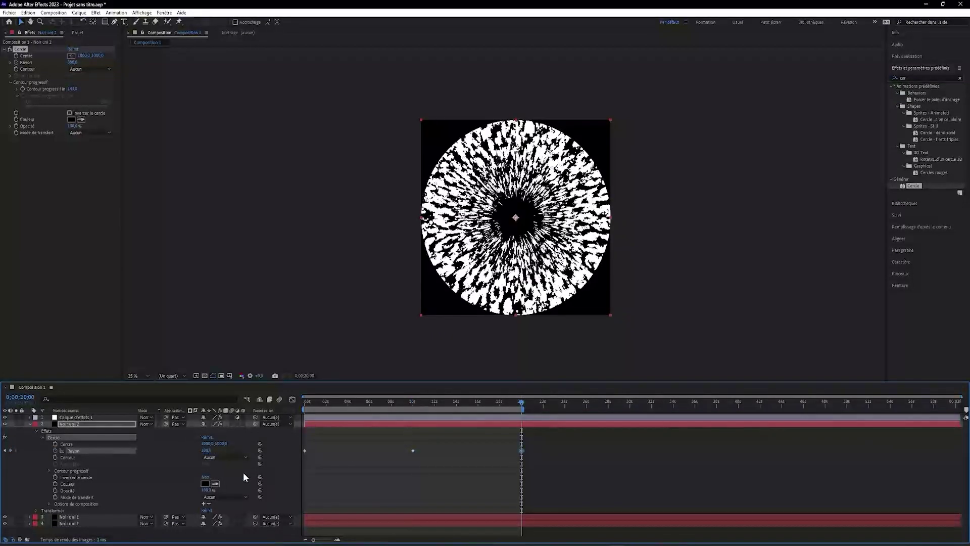
pyautogui.click(448, 415)
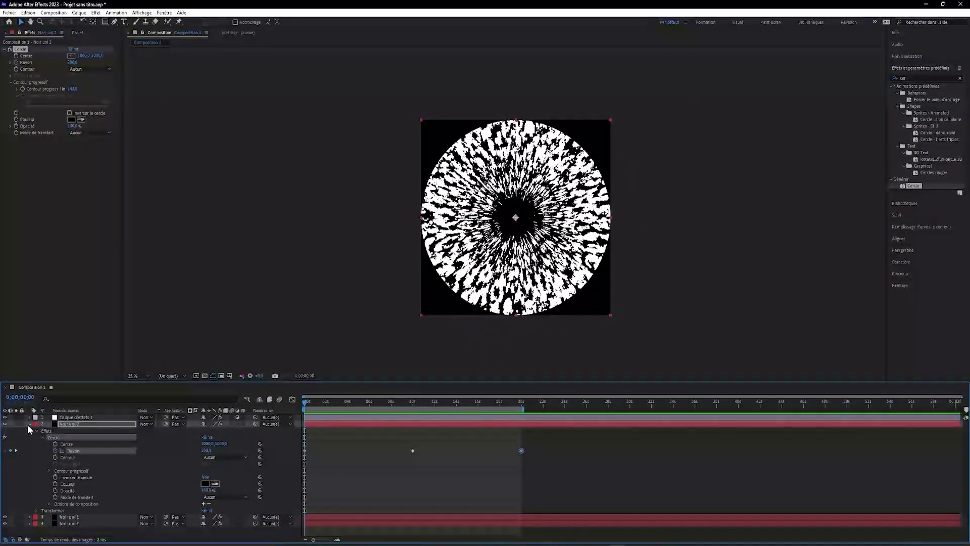
pyautogui.click(29, 424)
pyautogui.click(69, 430)
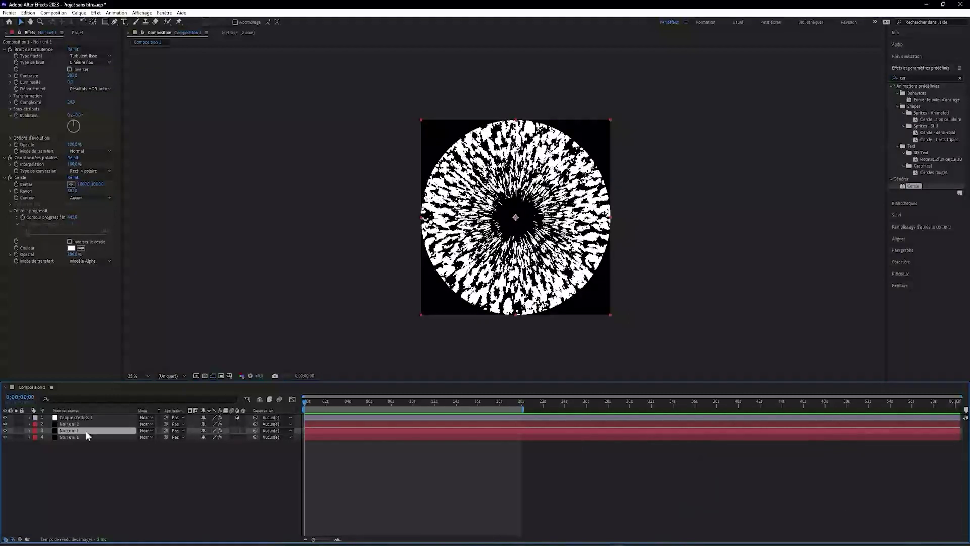
# Duplicate Noir uni 1 and give the copy an inverted Ficelles fractal with a smaller circle radius.
pyautogui.hotkey('ctrl', 'd')
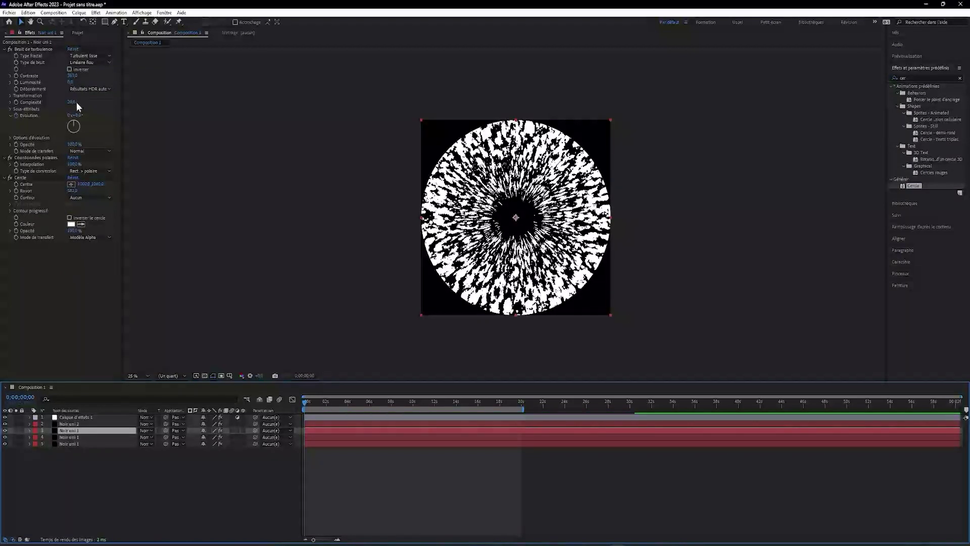
pyautogui.click(92, 55)
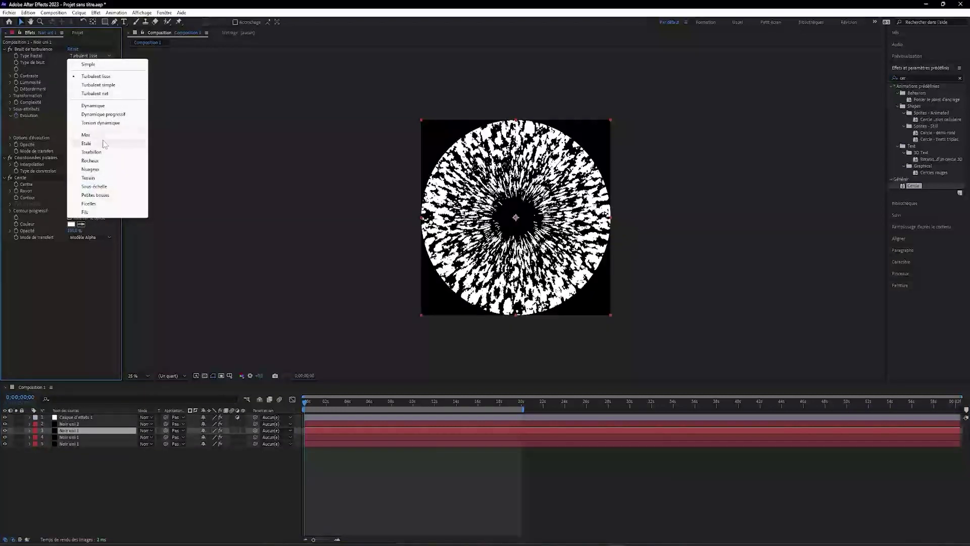
pyautogui.click(98, 204)
pyautogui.click(70, 69)
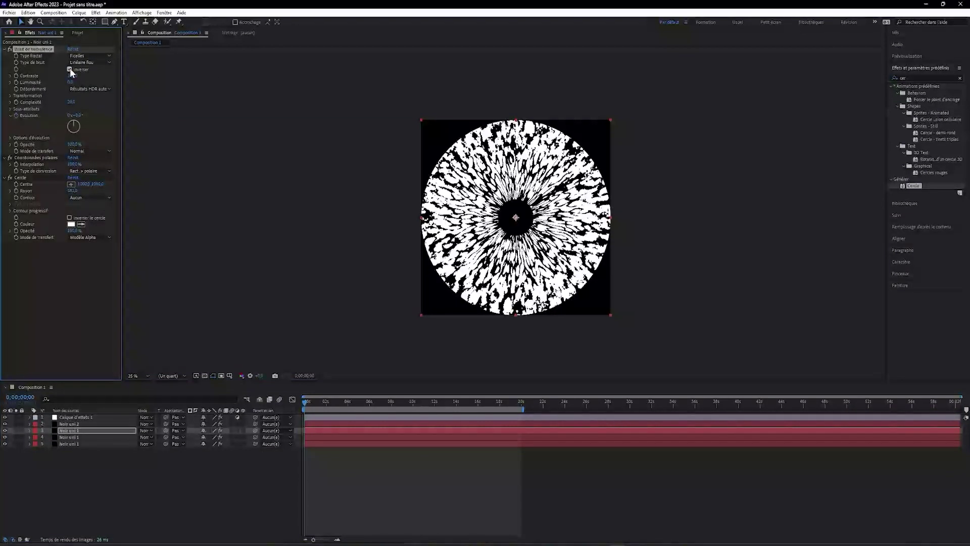
pyautogui.click(11, 95)
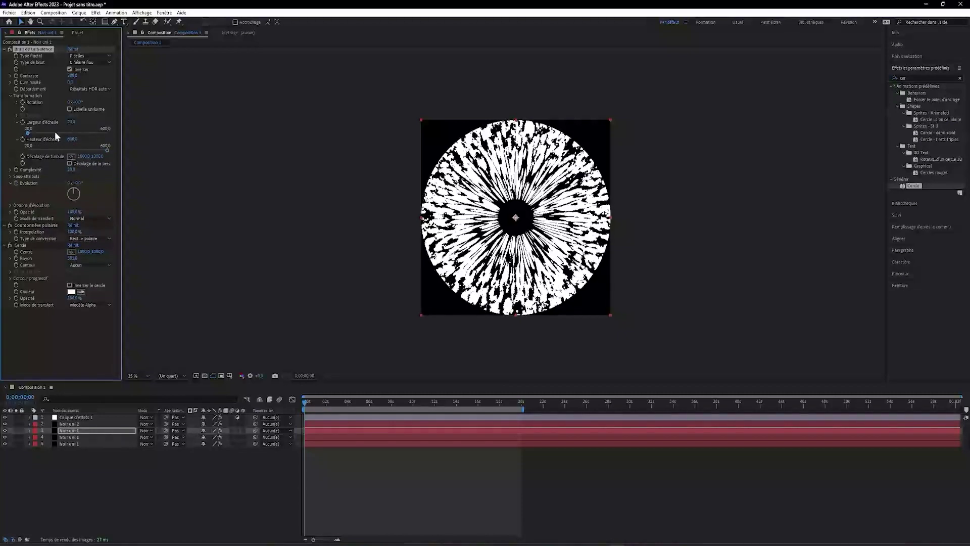
pyautogui.click(45, 246)
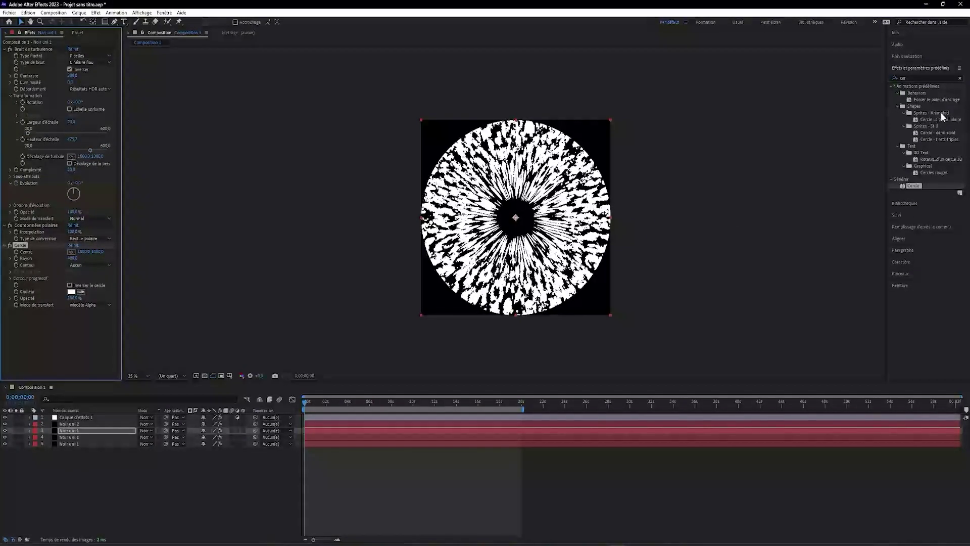
# Keyframe the copy's Rotation and preview the turning animation.
pyautogui.hotkey('ctrl', '`')
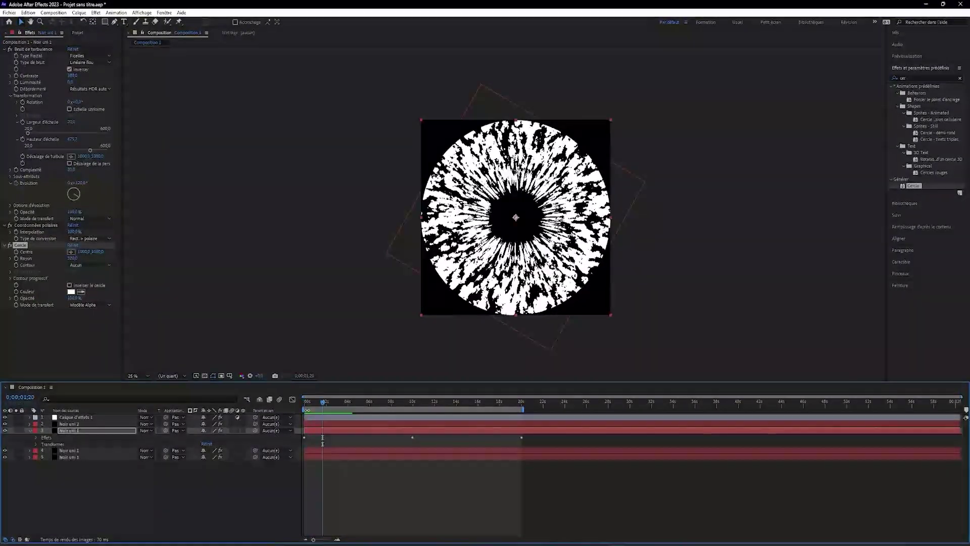
pyautogui.press('space')
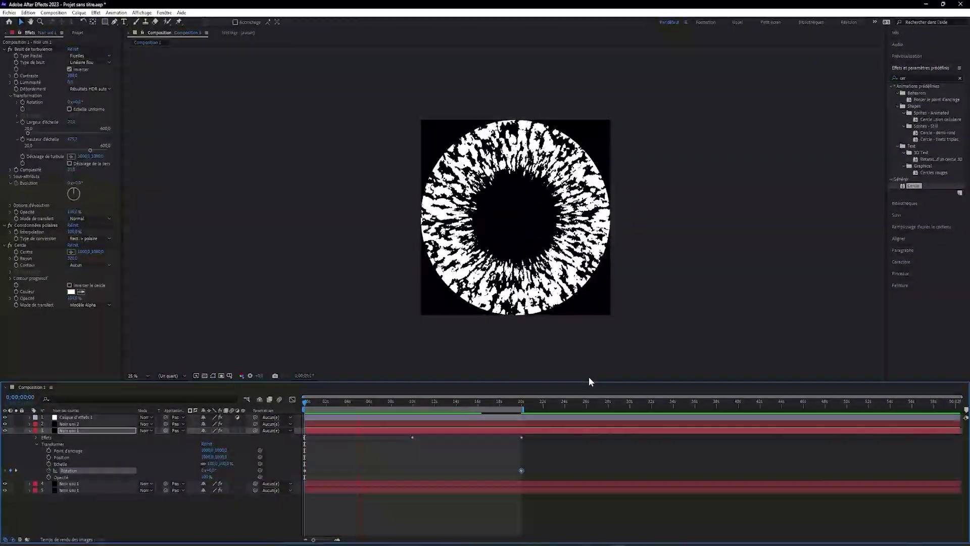
pyautogui.moveTo(351, 401)
pyautogui.mouseDown()
pyautogui.moveTo(362, 403)
pyautogui.moveTo(348, 403)
pyautogui.mouseUp()
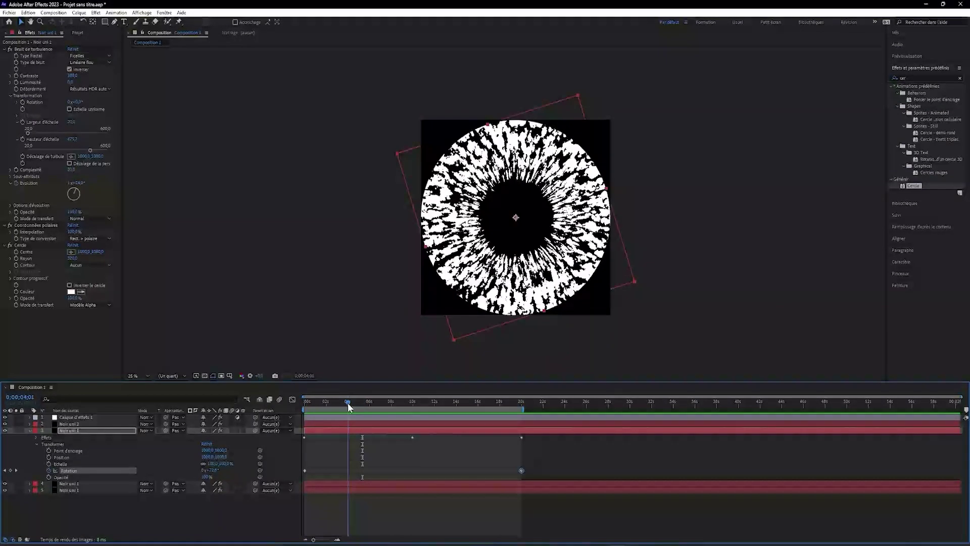
# Save the current frame as a Photoshop file and render it from the Render Queue.
pyautogui.click(46, 12)
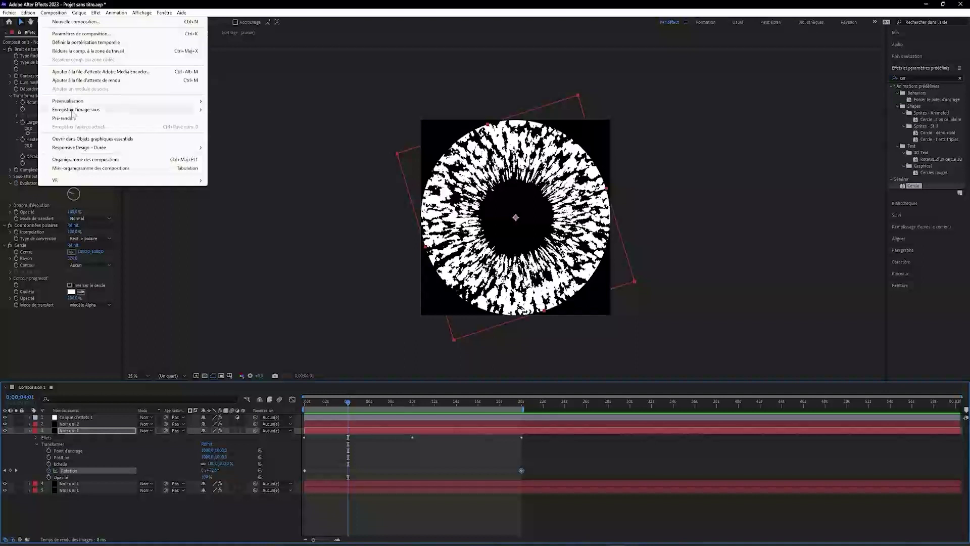
pyautogui.moveTo(76, 110)
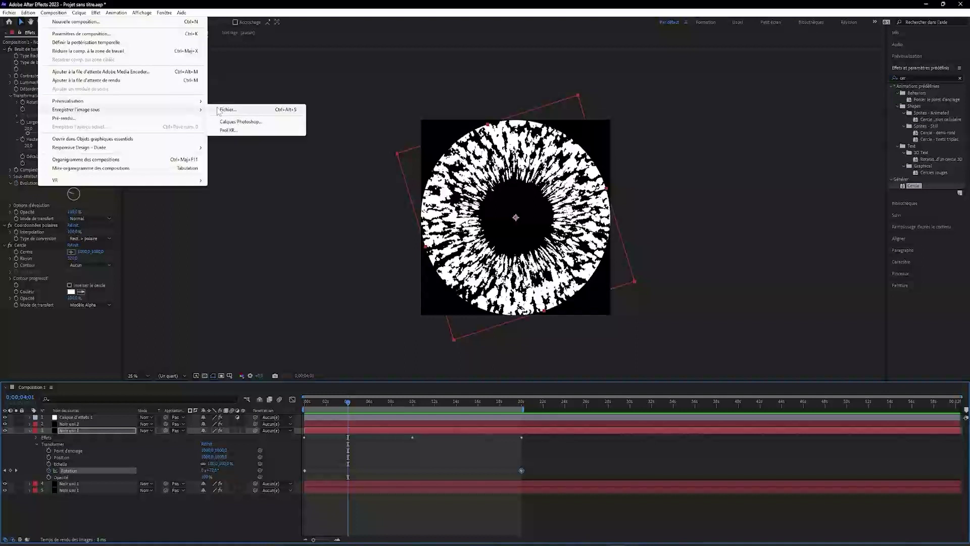
pyautogui.click(226, 110)
pyautogui.click(914, 404)
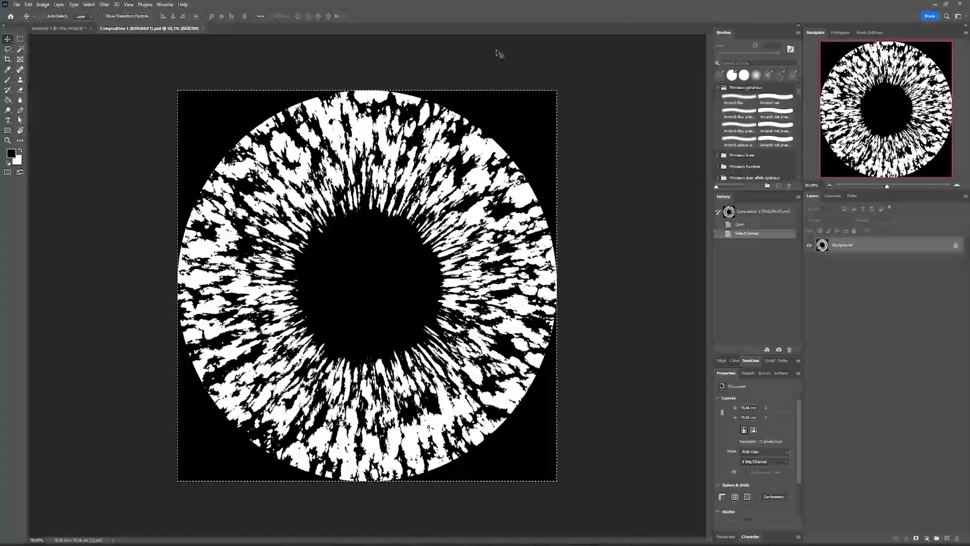
# Paste the iris into Untitled-1, scale it down and centre it, then hide Background.
pyautogui.click(66, 28)
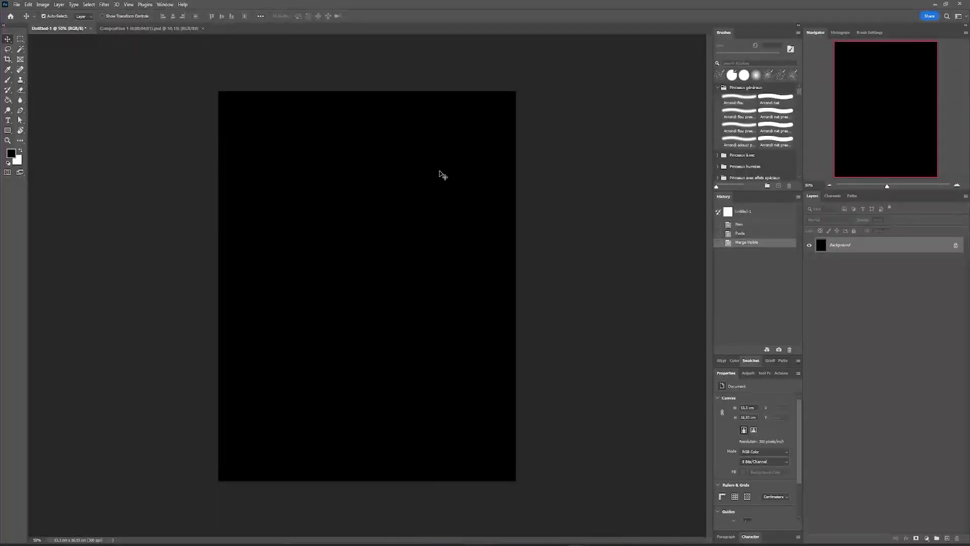
pyautogui.hotkey('ctrl', 'v')
pyautogui.hotkey('ctrl', 't')
pyautogui.moveTo(596, 284)
pyautogui.mouseDown()
pyautogui.moveTo(449, 286)
pyautogui.moveTo(461, 274)
pyautogui.mouseUp()
pyautogui.moveTo(470, 417); pyautogui.dragTo(462, 405)
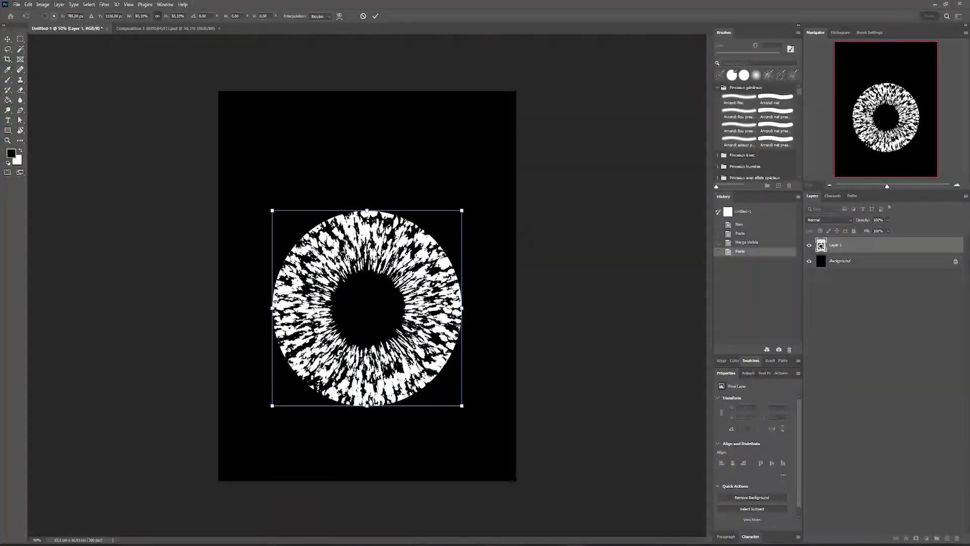
pyautogui.press('Return')
pyautogui.scroll(2, 386, 397)
pyautogui.scroll(2, 386, 397)
pyautogui.click(809, 261)
# Mask Layer 1 using an inverted Color Range selection of black, then show Background.
pyautogui.click(89, 4)
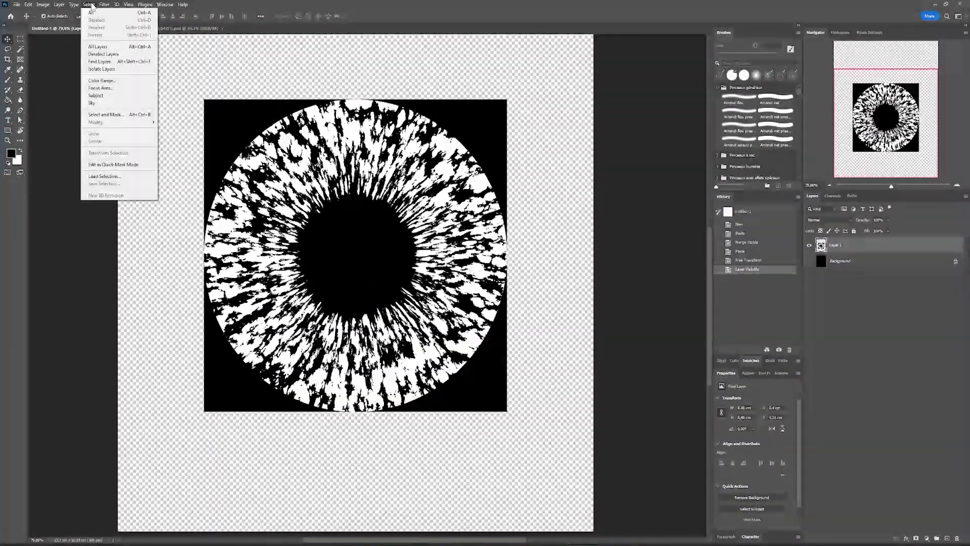
pyautogui.click(102, 81)
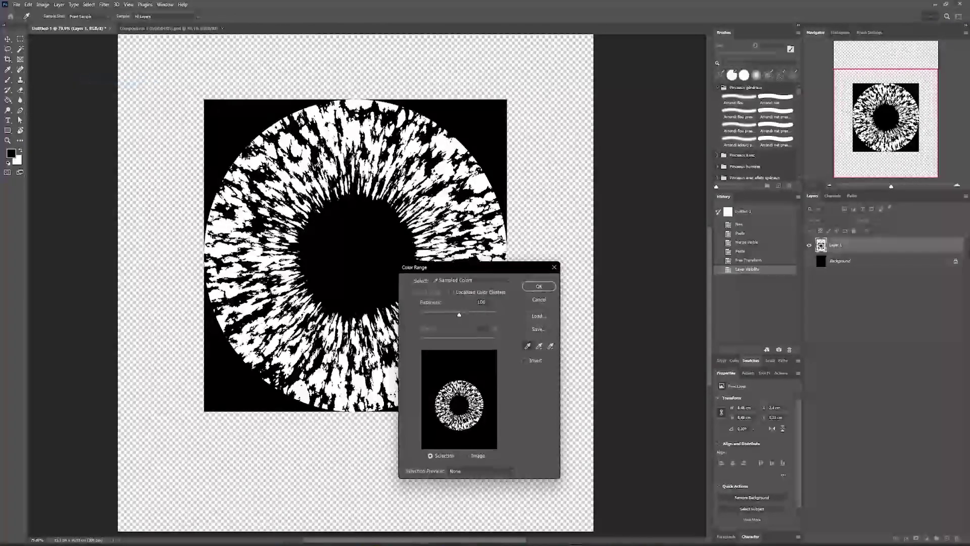
pyautogui.click(388, 259)
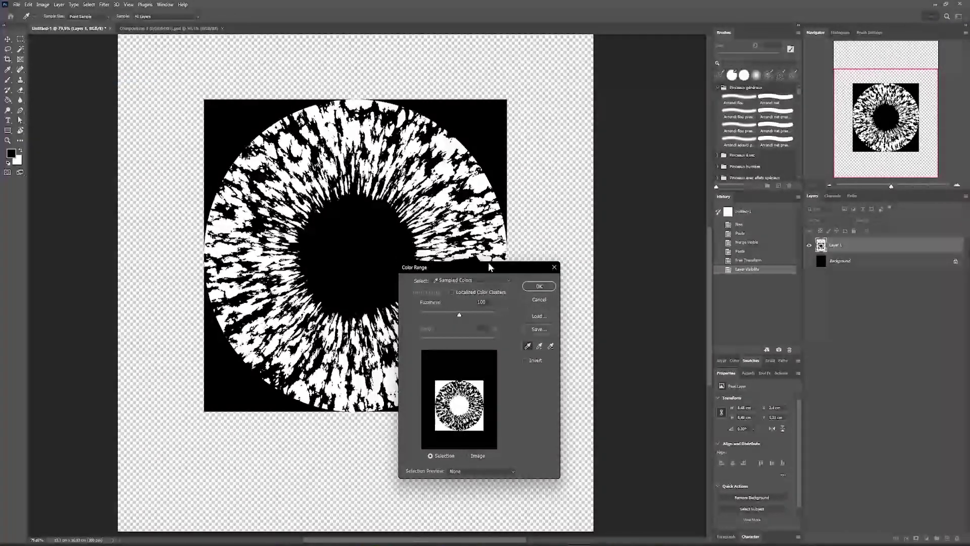
pyautogui.click(526, 360)
pyautogui.click(539, 286)
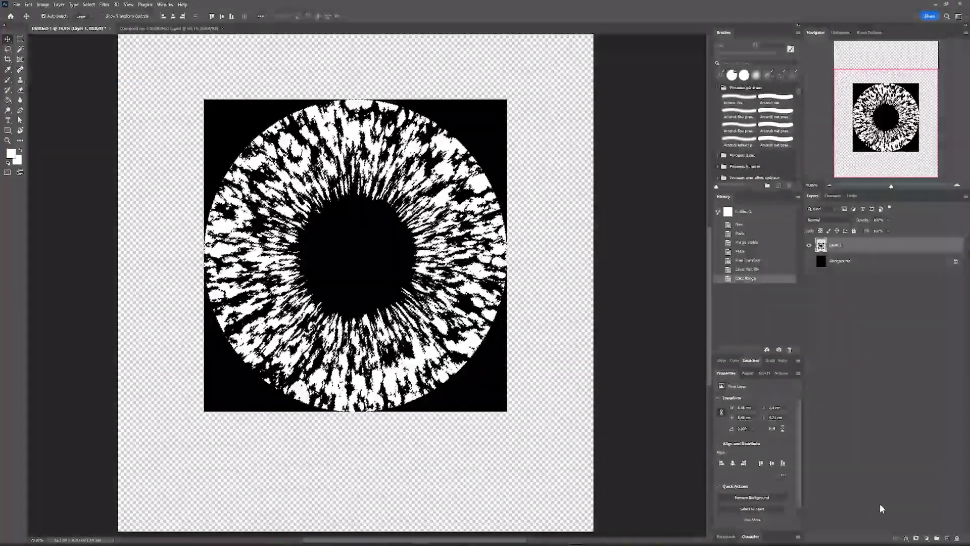
pyautogui.click(926, 538)
pyautogui.click(808, 261)
# Convert Layer 1 to a smart object and centre the leaping figure CC4147 in the pupil.
pyautogui.hotkey('ctrl', '0')
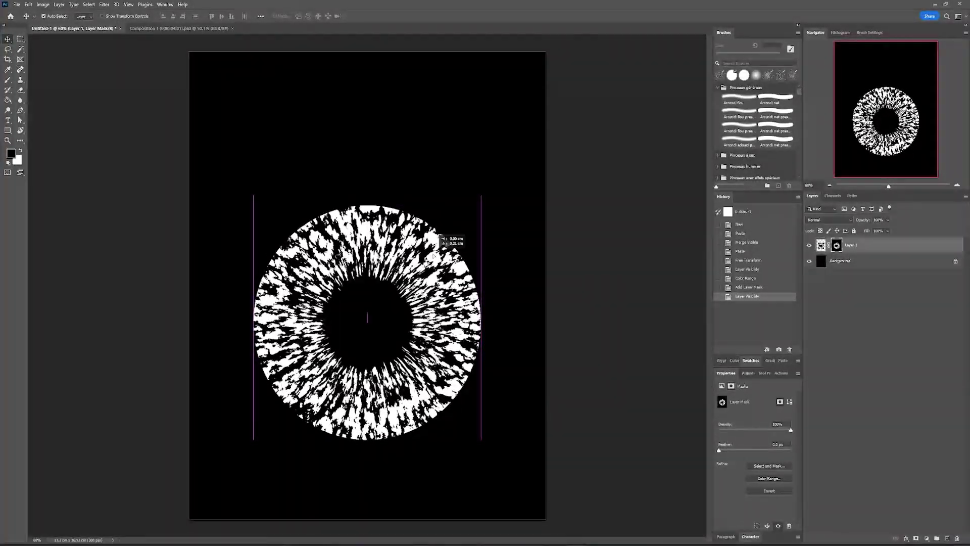
pyautogui.moveTo(634, 276); pyautogui.dragTo(637, 280)
pyautogui.rightClick(880, 254)
pyautogui.hotkey('ctrl', 't')
pyautogui.press('Return')
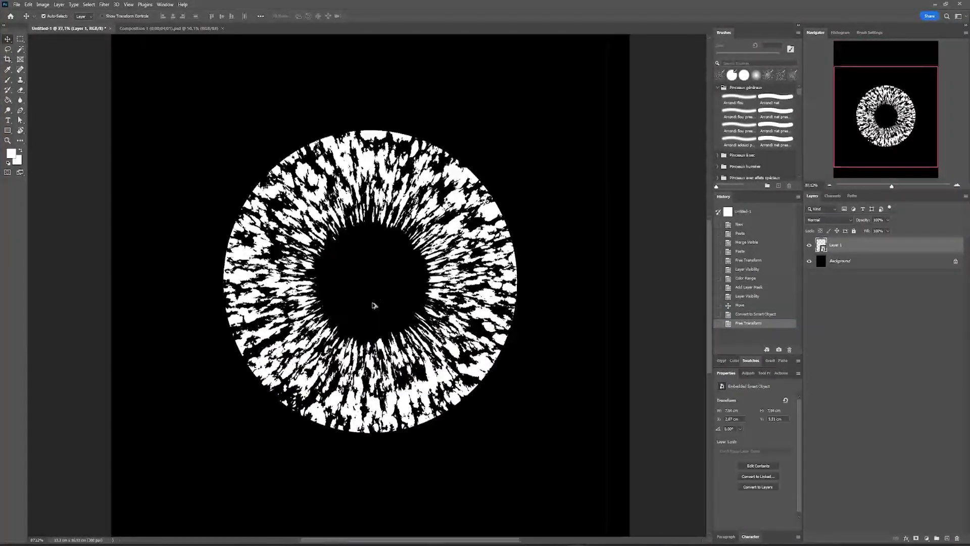
pyautogui.moveTo(531, 265); pyautogui.dragTo(371, 281)
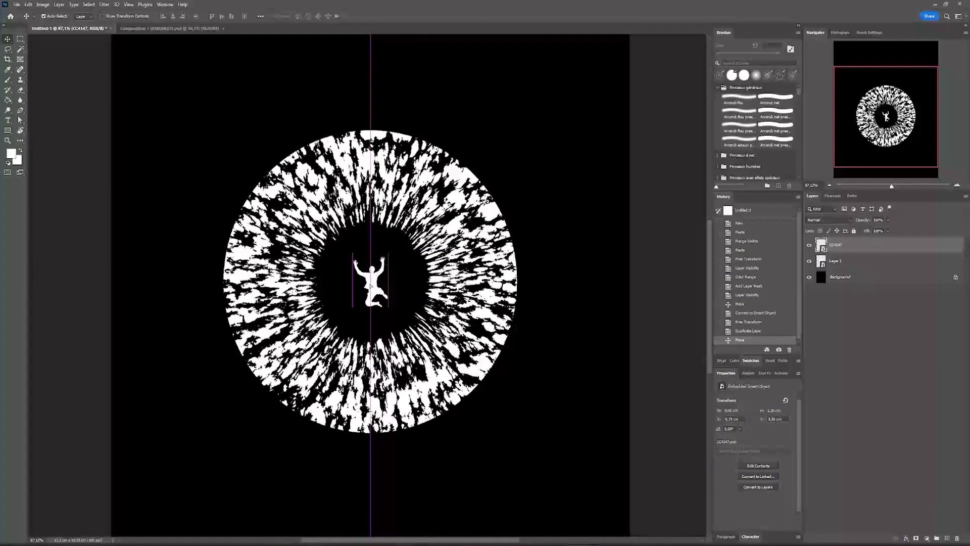
pyautogui.hotkey('ctrl', '0')
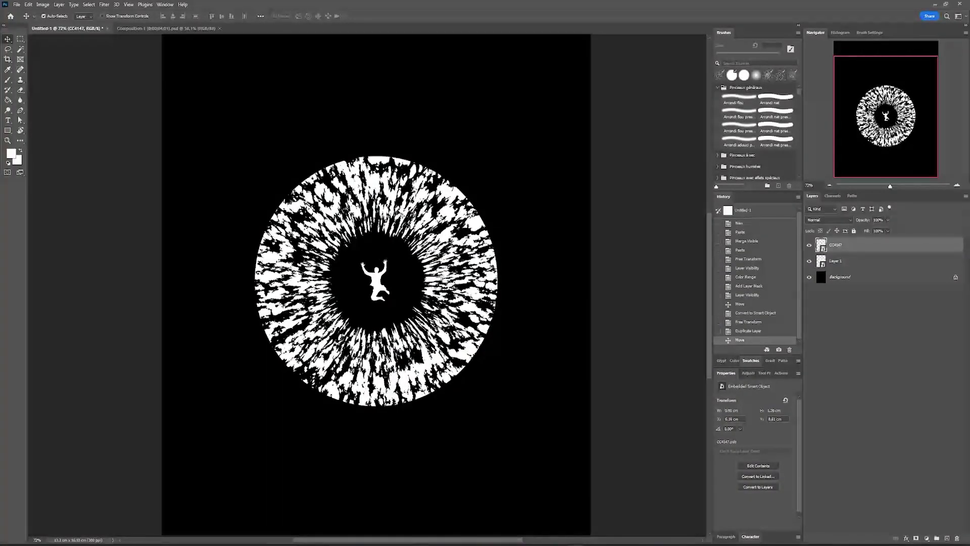
# Select the Rectangle tool and look through its fill colour options.
pyautogui.click(8, 130)
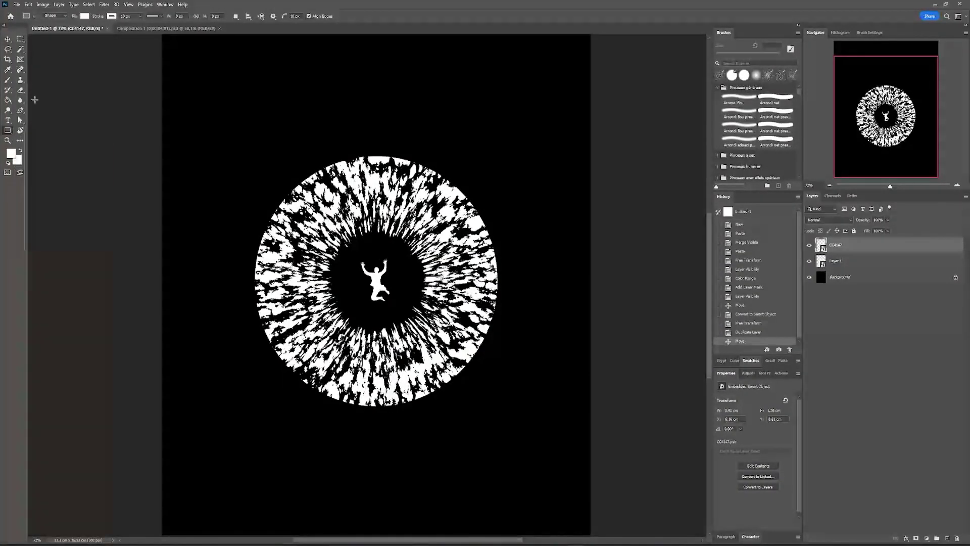
pyautogui.click(83, 16)
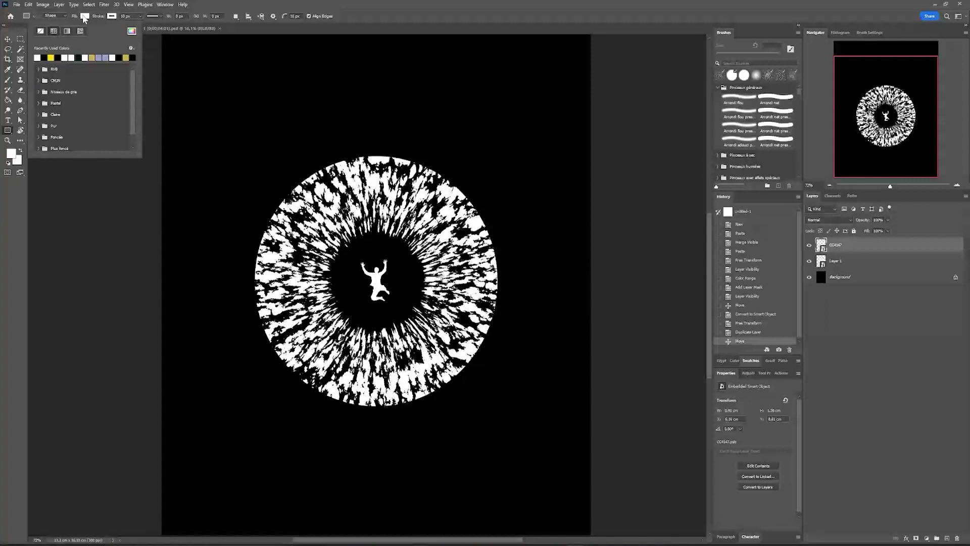
pyautogui.click(44, 31)
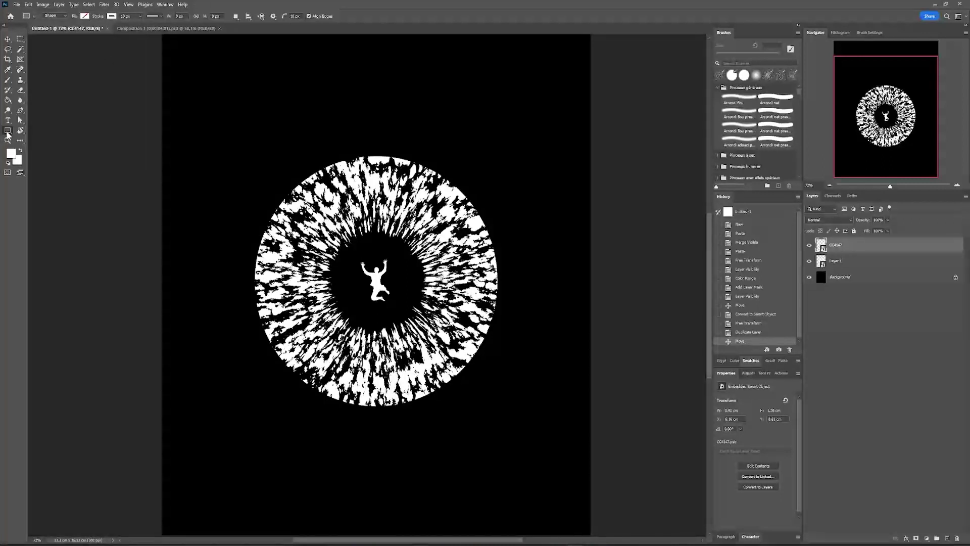
# Draw an ellipse around the eye disc with a 1 px stroke.
pyautogui.rightClick(7, 132)
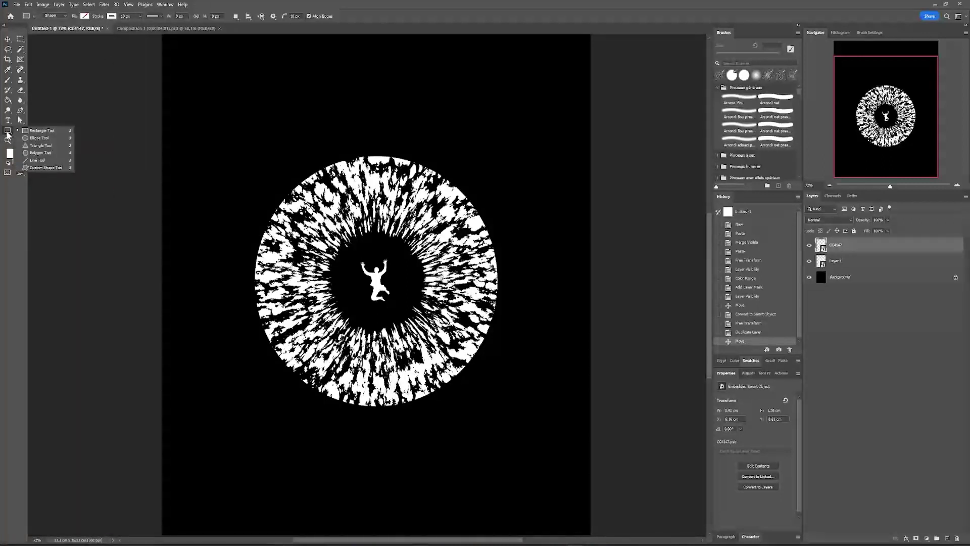
pyautogui.press('Escape')
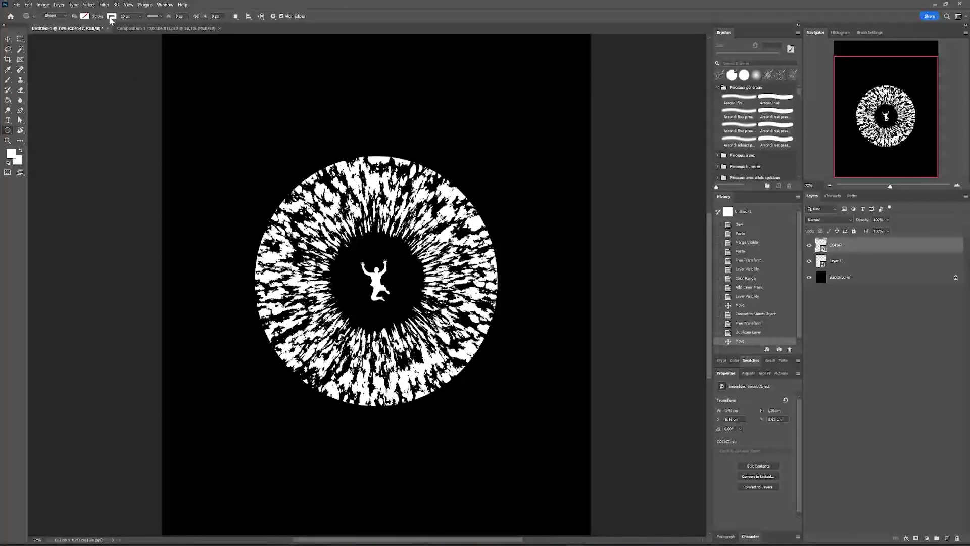
pyautogui.moveTo(260, 157); pyautogui.dragTo(498, 407)
pyautogui.press('v')
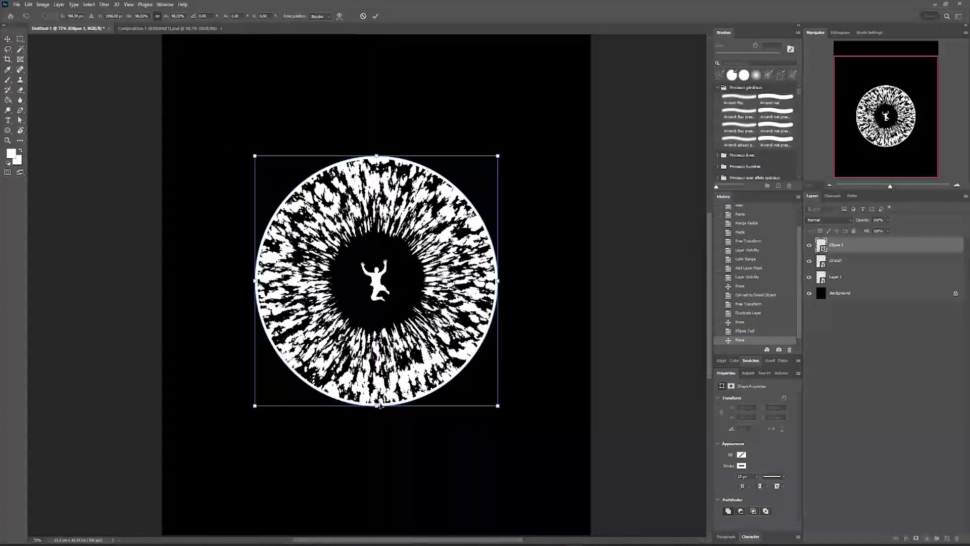
pyautogui.moveTo(741, 472); pyautogui.dragTo(729, 471)
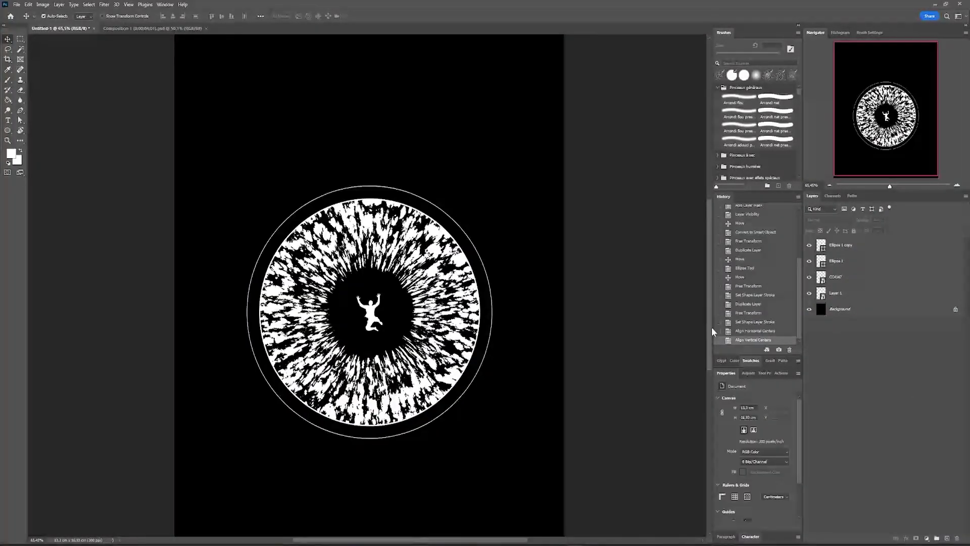
# Duplicate the ring and scale the copy into a larger outer ring.
pyautogui.hotkey('ctrl', 'j')
pyautogui.hotkey('ctrl', 't')
pyautogui.moveTo(493, 312); pyautogui.dragTo(513, 303)
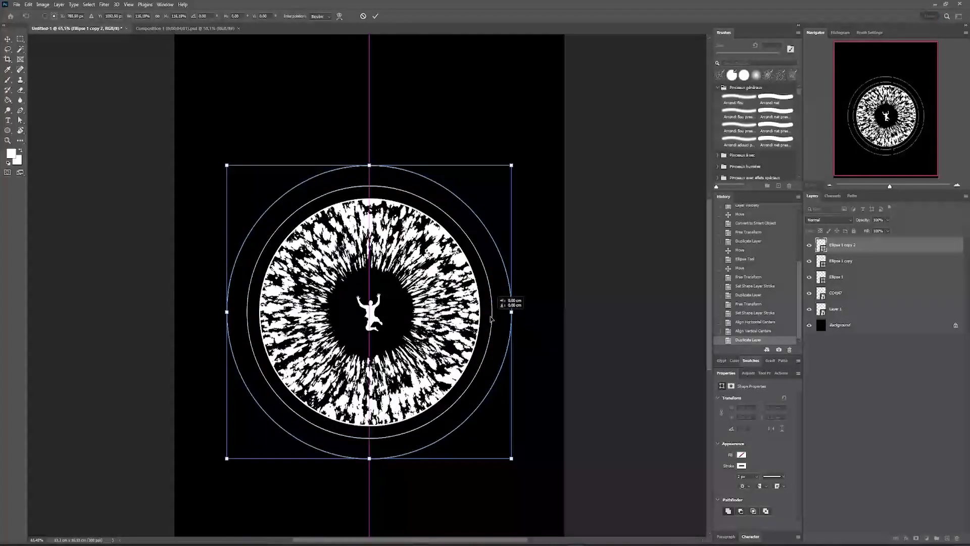
pyautogui.press('Return')
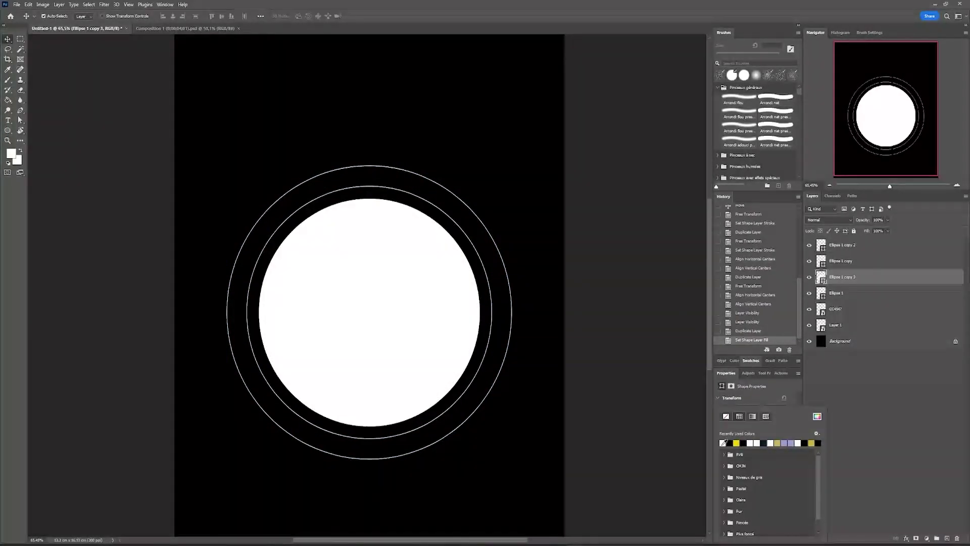
# Rasterize the white disc layer and apply a Gaussian Blur to it.
pyautogui.click(775, 398)
pyautogui.rightClick(867, 276)
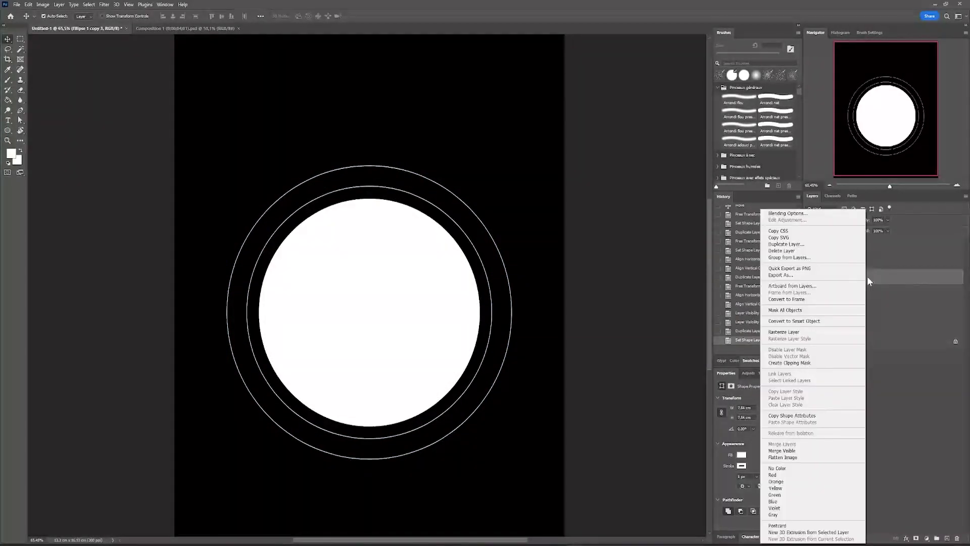
pyautogui.click(827, 336)
pyautogui.click(104, 3)
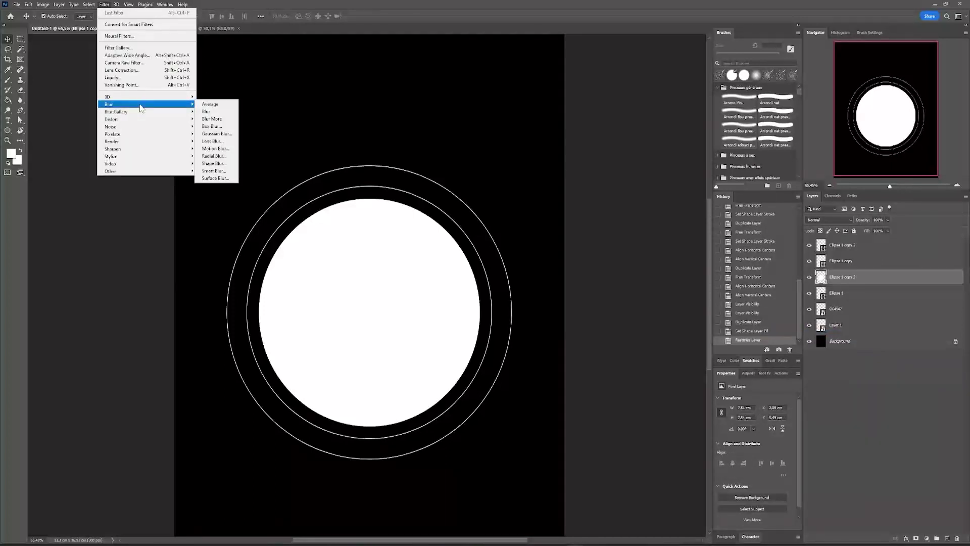
pyautogui.click(217, 133)
pyautogui.press('Return')
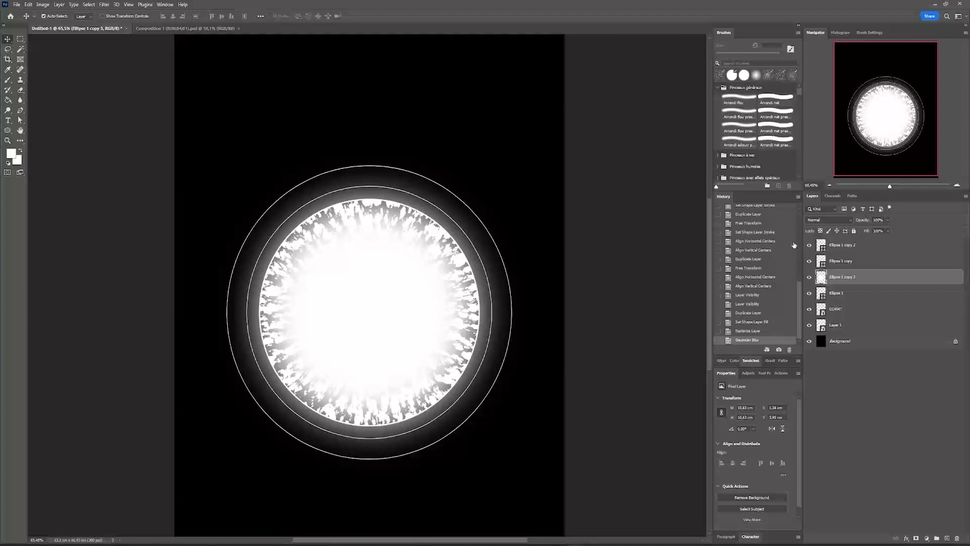
# Apply the Halftone Pattern filter from the Filter Gallery to the disc.
pyautogui.click(103, 4)
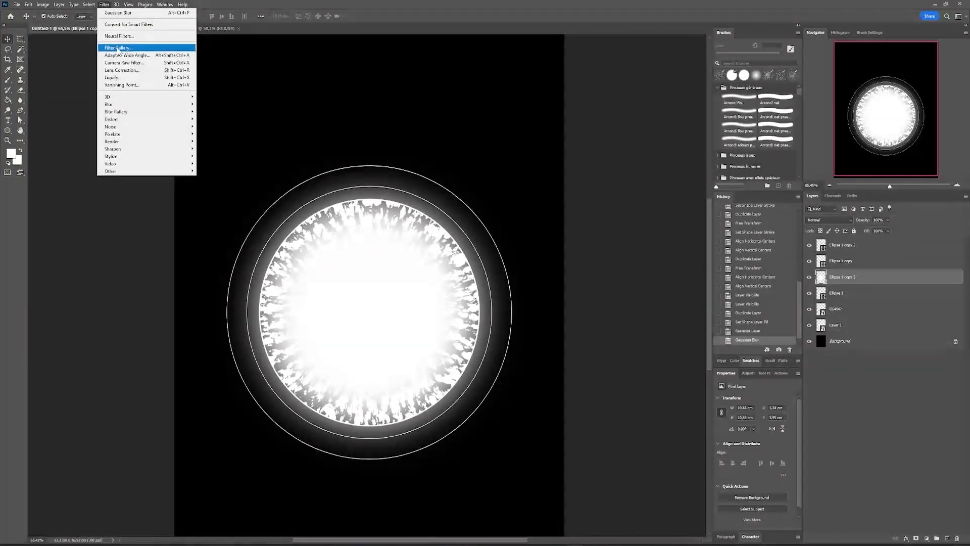
pyautogui.click(122, 48)
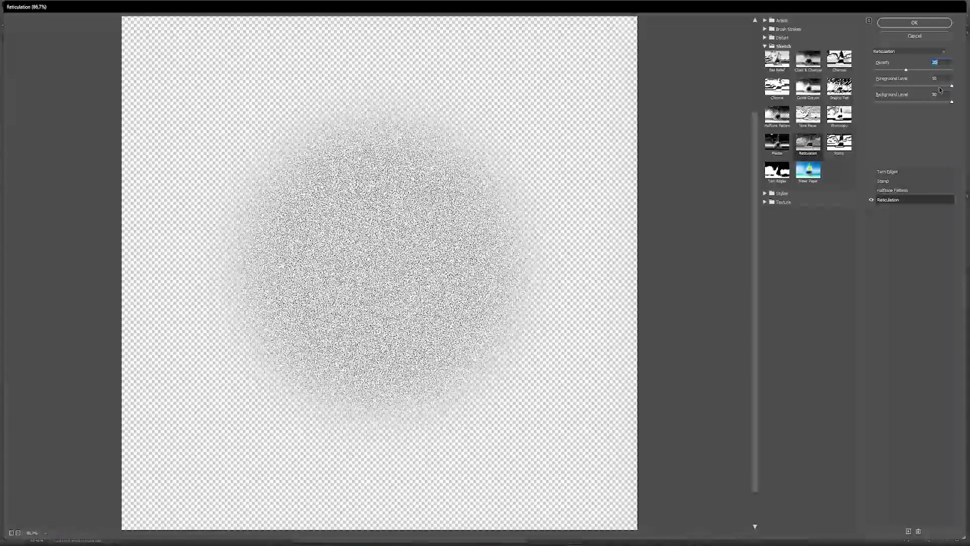
pyautogui.click(873, 190)
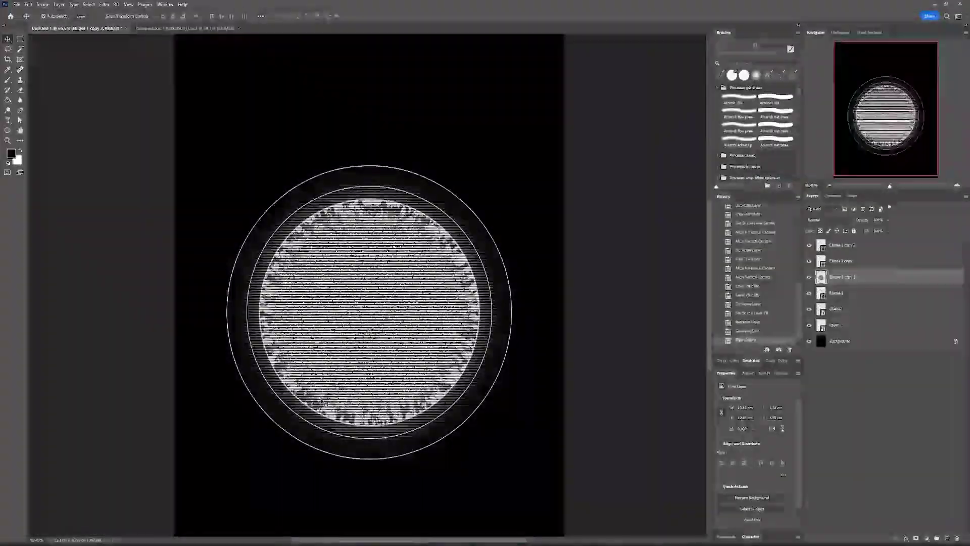
# Move the texture disc below the eye and group the layers as BASE.
pyautogui.moveTo(832, 307); pyautogui.dragTo(834, 287)
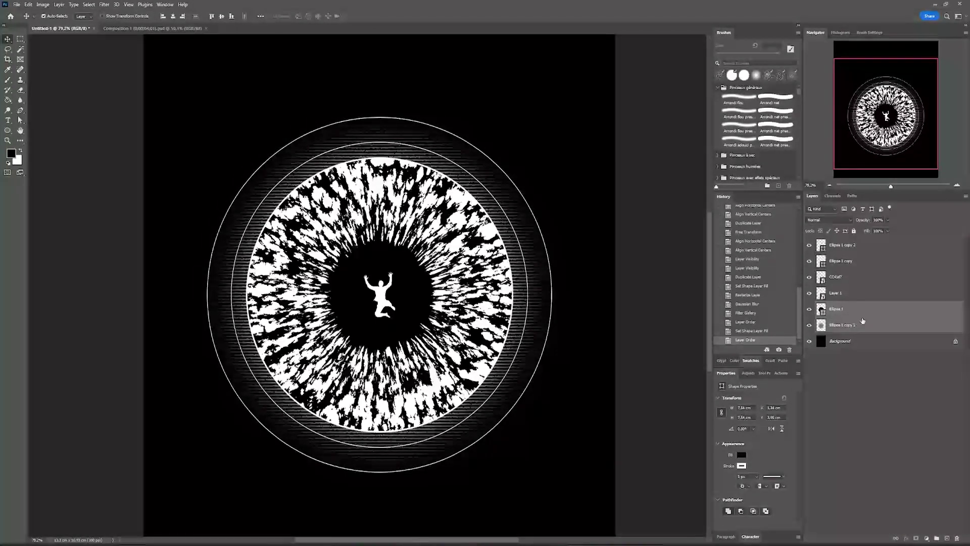
pyautogui.hotkey('ctrl', 'g')
pyautogui.doubleClick(823, 236)
pyautogui.write('BASE')
pyautogui.press('Return')
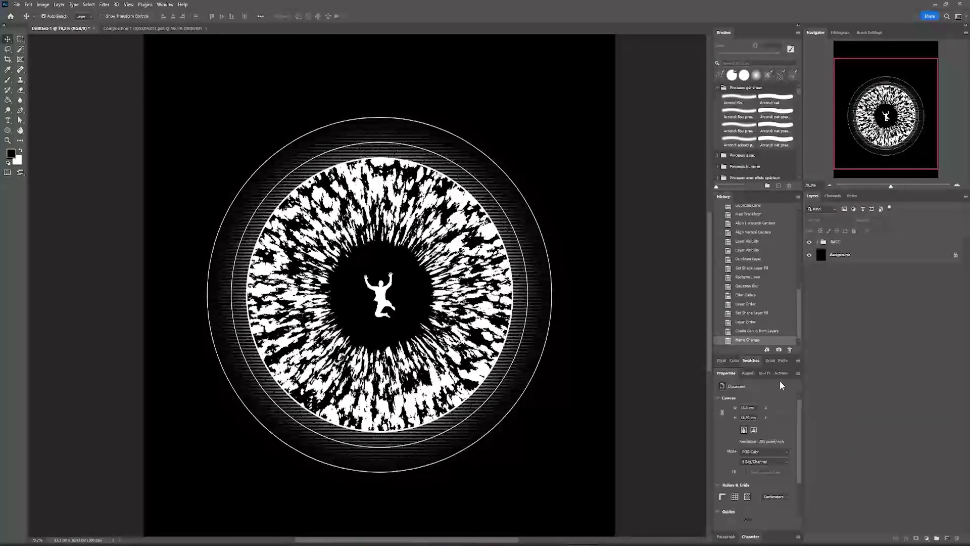
# Add a Threshold adjustment and move the line artwork copy to the bottom of BASE.
pyautogui.click(746, 373)
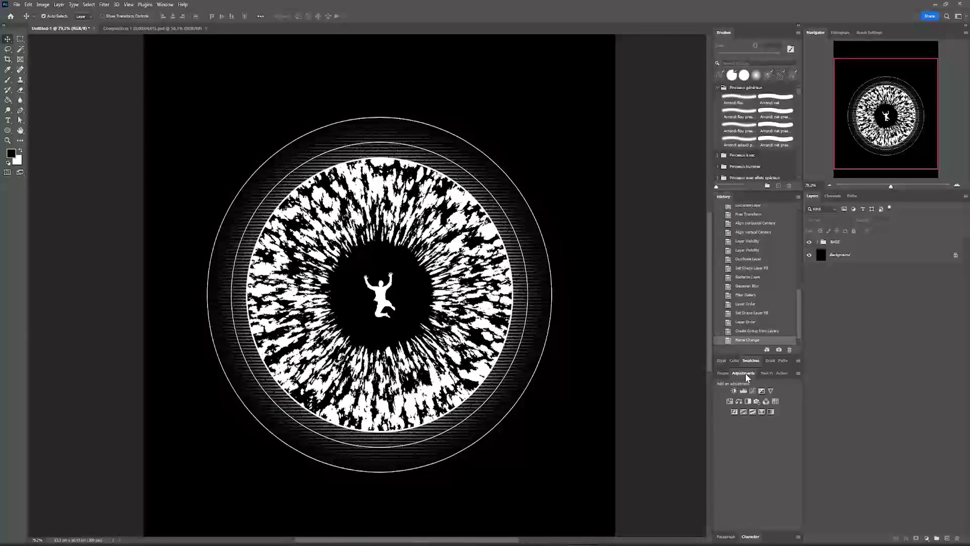
pyautogui.click(761, 412)
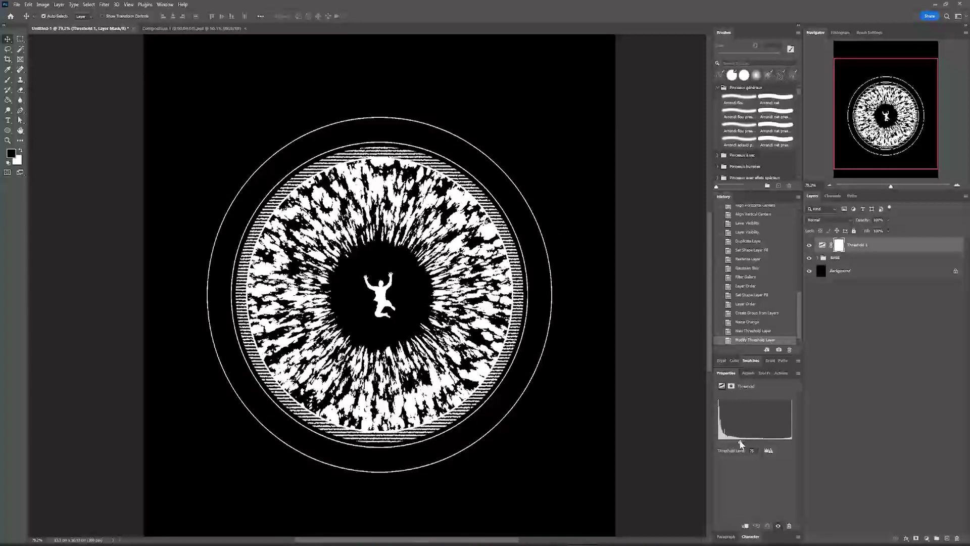
pyautogui.click(824, 258)
pyautogui.scroll(3, 379, 296)
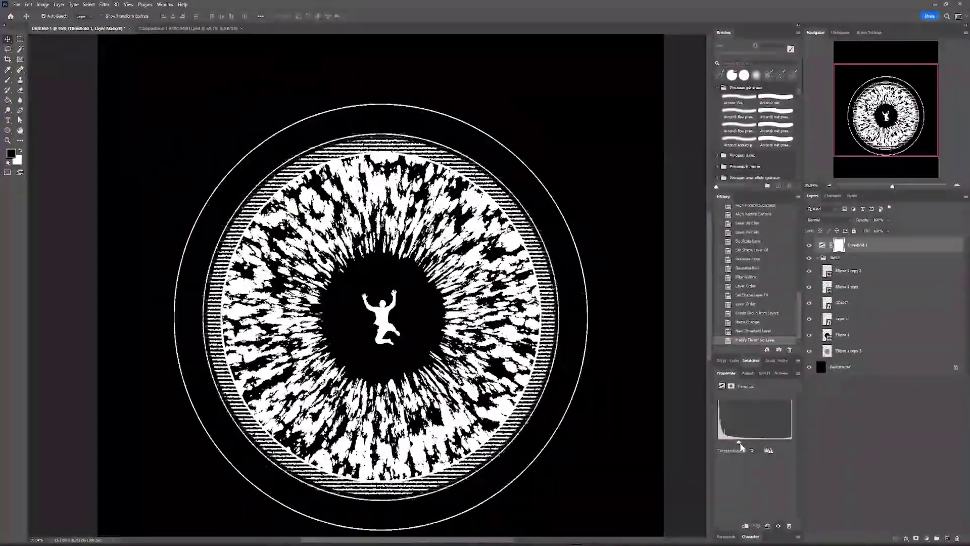
pyautogui.scroll(-2, 504, 371)
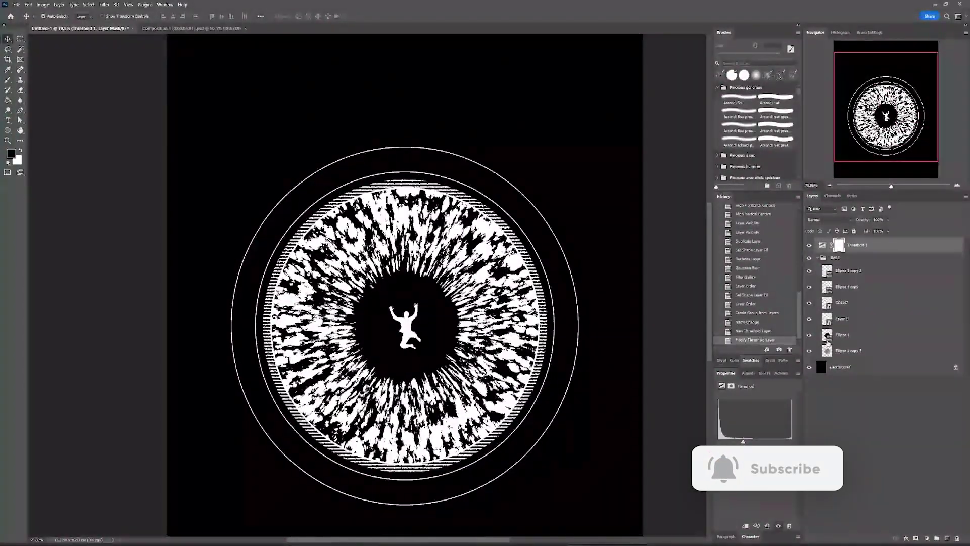
pyautogui.click(585, 381)
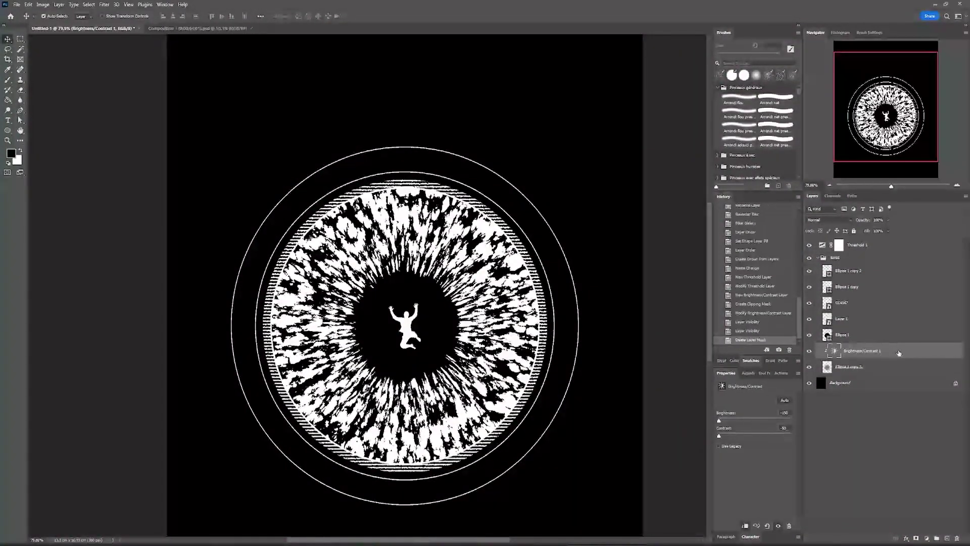
pyautogui.moveTo(885, 261); pyautogui.dragTo(885, 366)
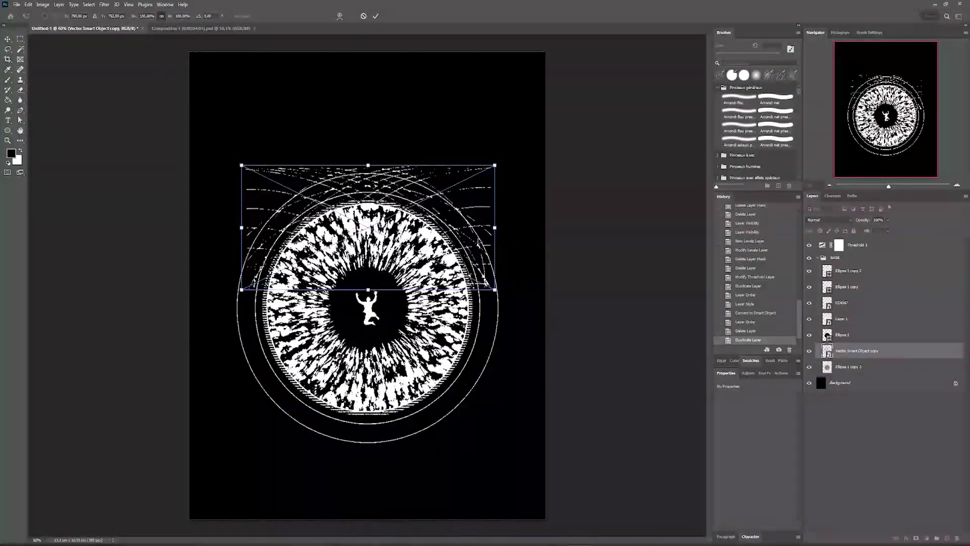
pyautogui.scroll(-2, 416, 195)
# Transform the line artwork, convert it to a smart object, and hide its group.
pyautogui.hotkey('ctrl', 't')
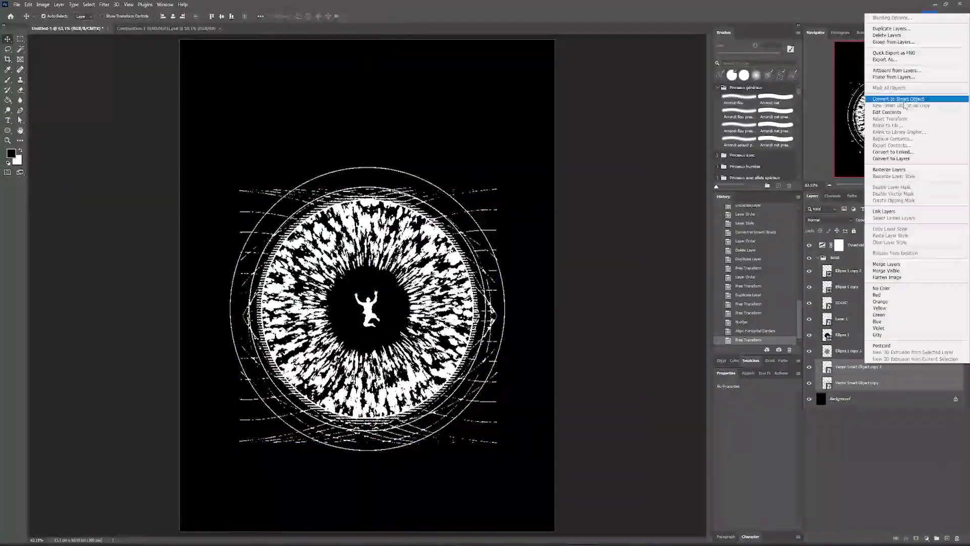
pyautogui.click(858, 367)
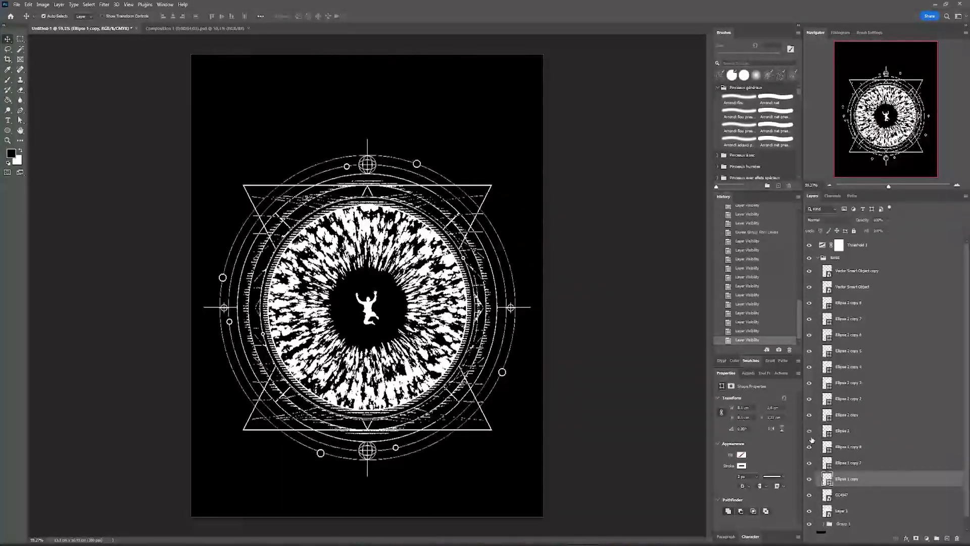
pyautogui.click(809, 476)
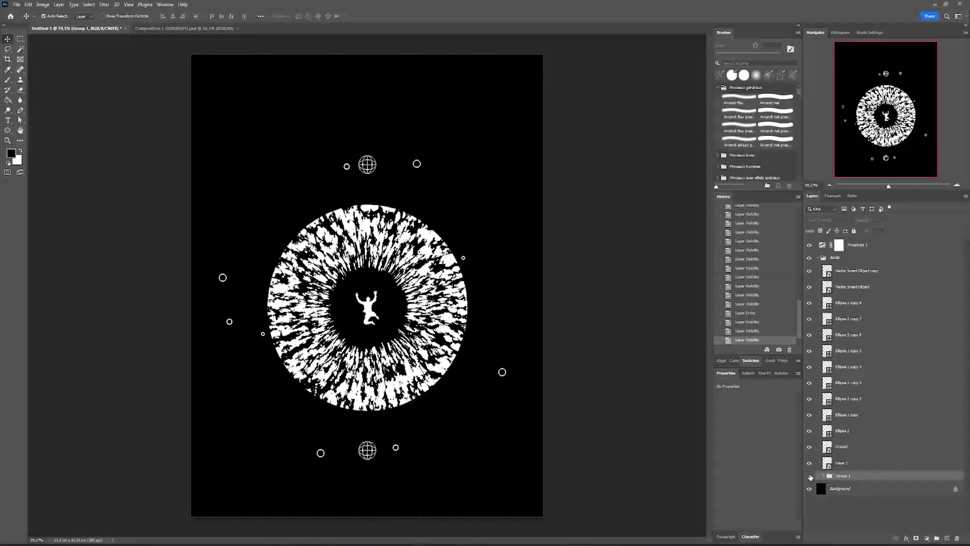
# Paste the PUPOSE title graphic and enlarge it across the top of the poster.
pyautogui.click(809, 476)
pyautogui.moveTo(842, 475)
pyautogui.mouseDown()
pyautogui.moveTo(850, 251)
pyautogui.moveTo(811, 262)
pyautogui.mouseUp()
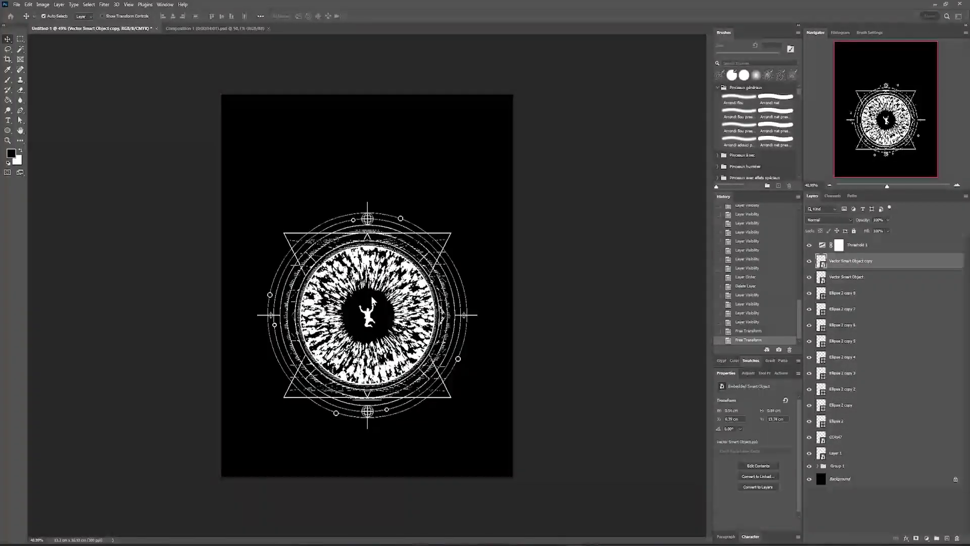
pyautogui.hotkey('ctrl', 'v')
pyautogui.moveTo(367, 292)
pyautogui.mouseDown()
pyautogui.moveTo(367, 152)
pyautogui.moveTo(387, 180)
pyautogui.mouseUp()
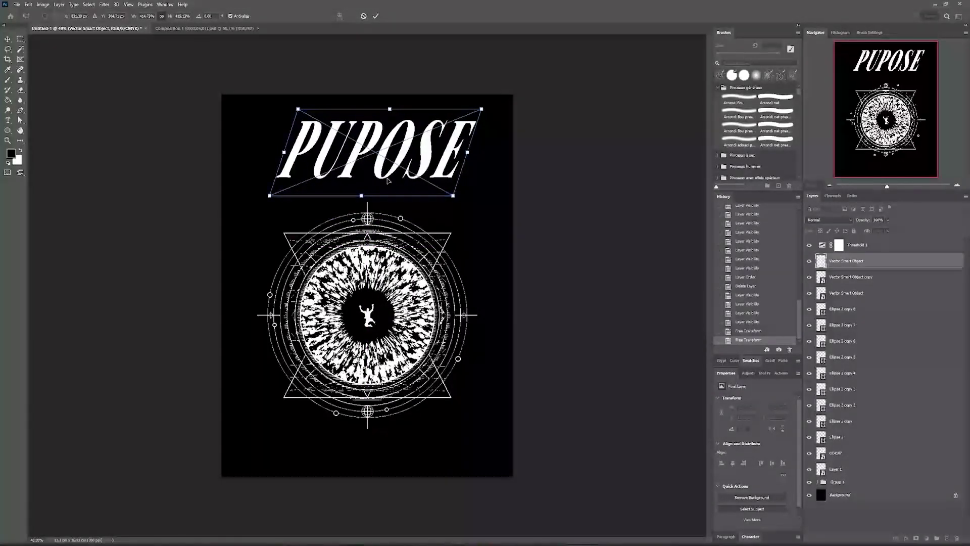
pyautogui.press('Return')
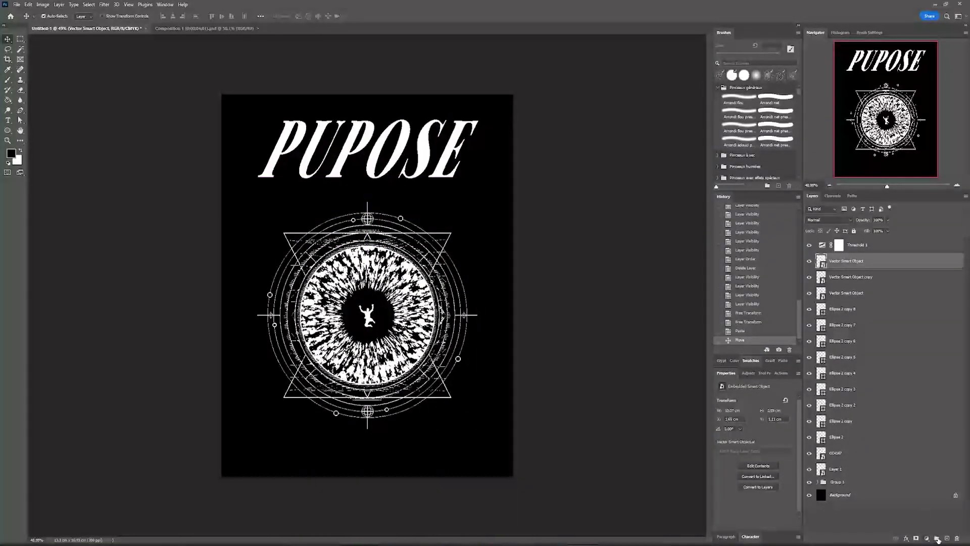
# Create a new group, add a PURPOSE text line, and open the title's layer style.
pyautogui.click(937, 537)
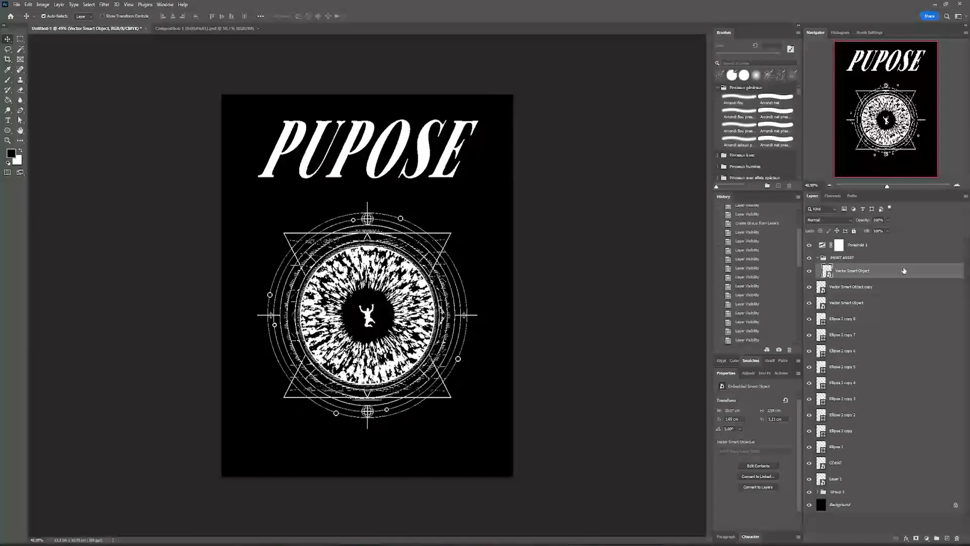
pyautogui.press('t')
pyautogui.click(274, 156)
pyautogui.write('URPOSE')
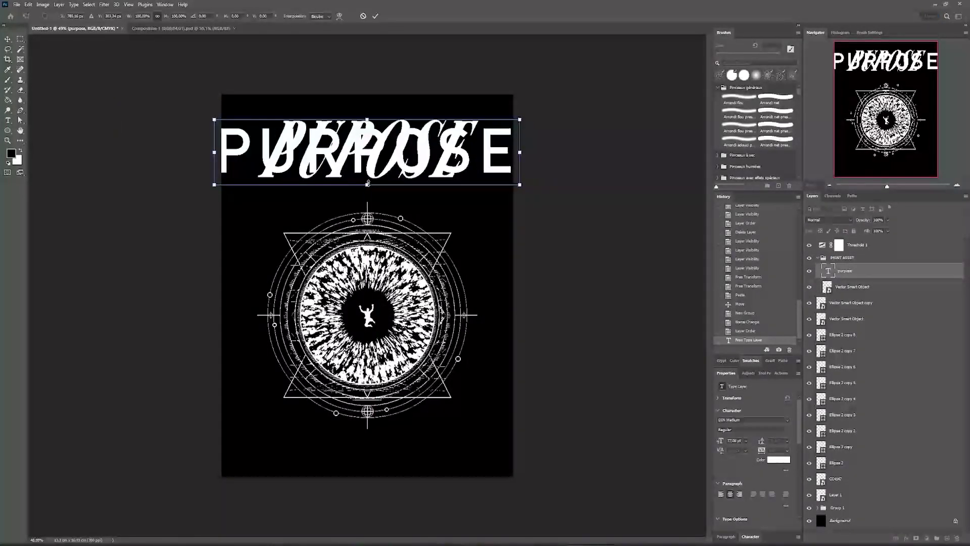
pyautogui.hotkey('ctrl', 'Return')
pyautogui.moveTo(849, 271); pyautogui.dragTo(849, 292)
pyautogui.doubleClick(884, 279)
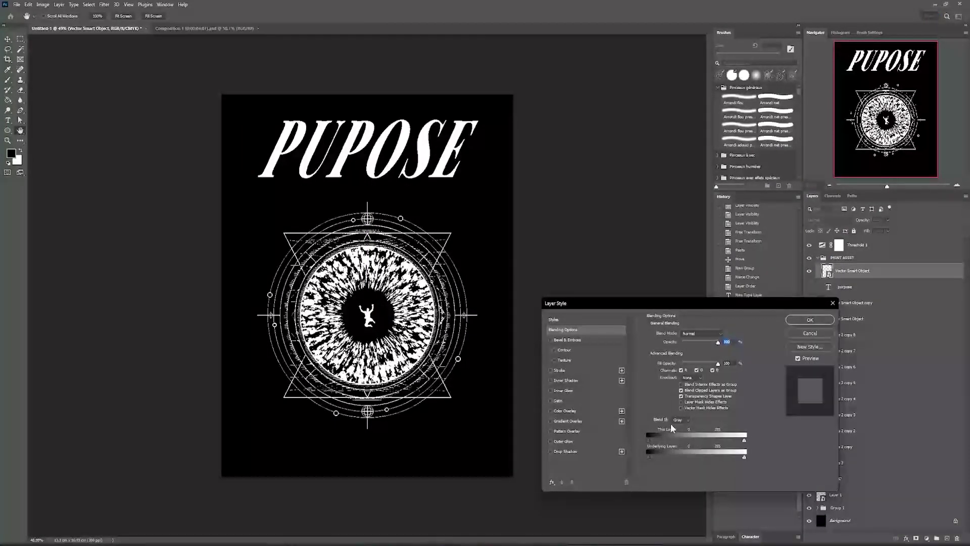
# Give the italic title a white outline stroke and set its Fill to 0%.
pyautogui.click(558, 370)
pyautogui.click(668, 390)
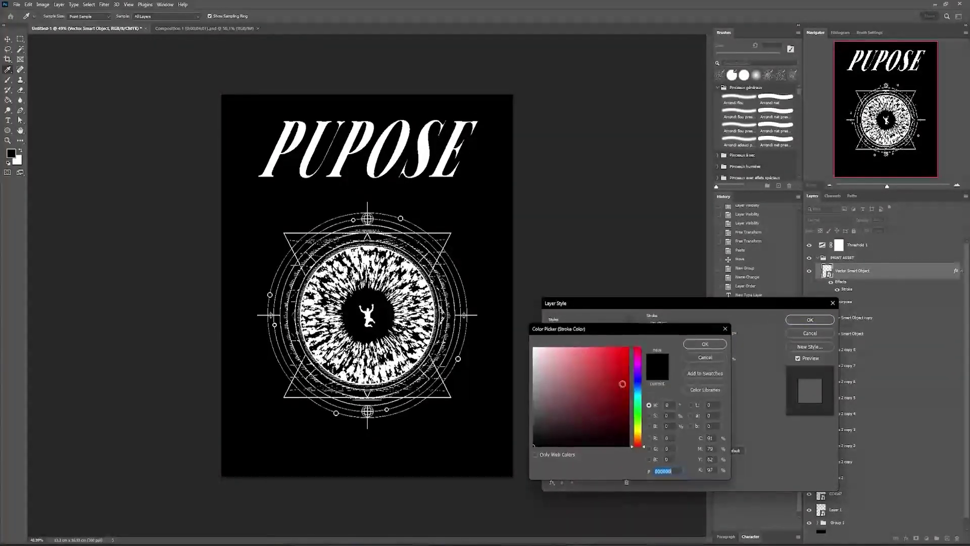
pyautogui.click(535, 327)
pyautogui.click(705, 340)
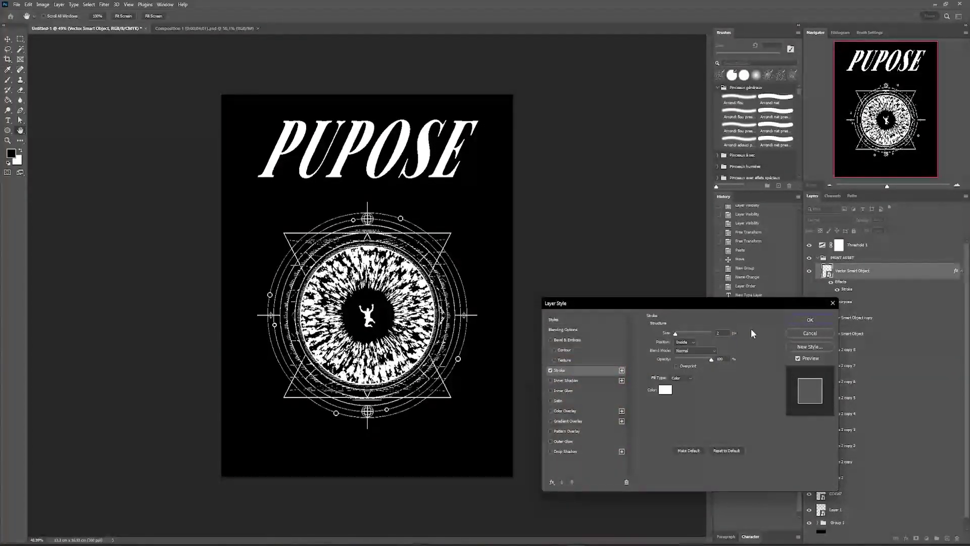
pyautogui.click(808, 319)
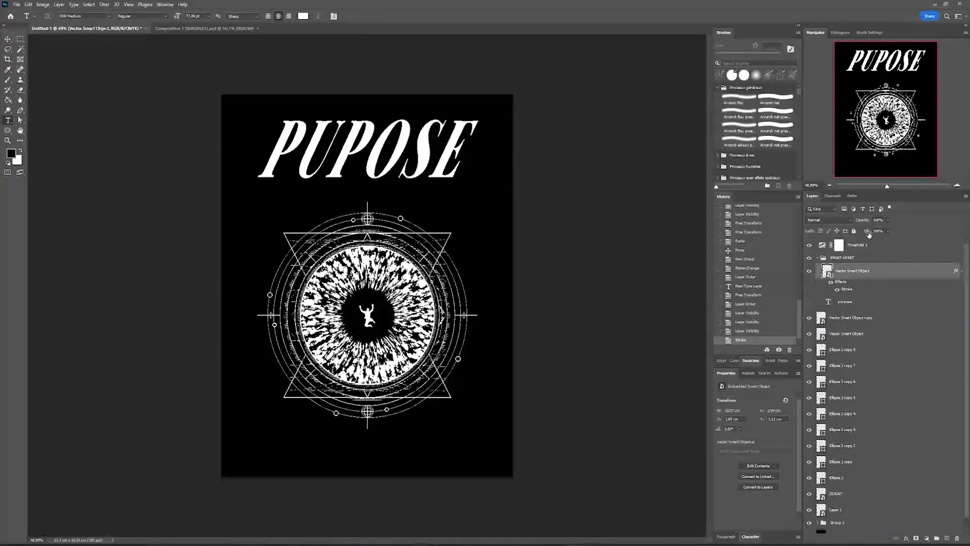
pyautogui.moveTo(869, 234); pyautogui.dragTo(548, 282)
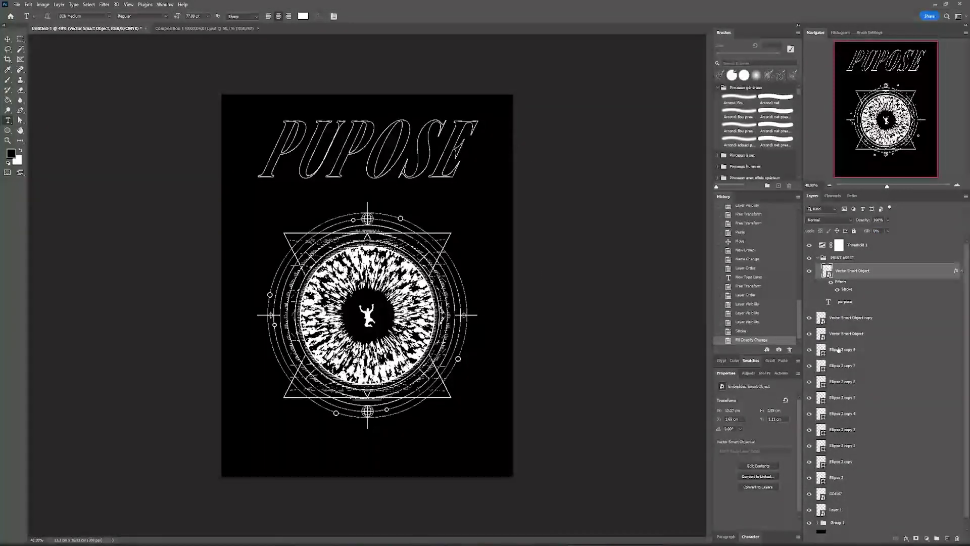
# Show the bold PURPOSE layer, add a thicker stroke style and adjust its letter spacing.
pyautogui.click(809, 303)
pyautogui.click(854, 303)
pyautogui.doubleClick(897, 305)
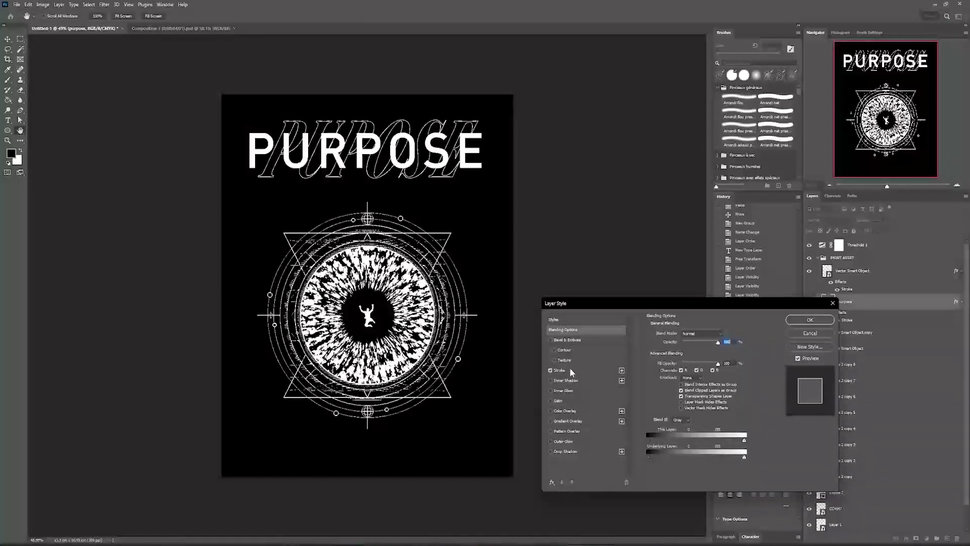
pyautogui.click(580, 371)
pyautogui.moveTo(686, 337); pyautogui.dragTo(698, 337)
pyautogui.click(808, 319)
pyautogui.moveTo(761, 449); pyautogui.dragTo(747, 450)
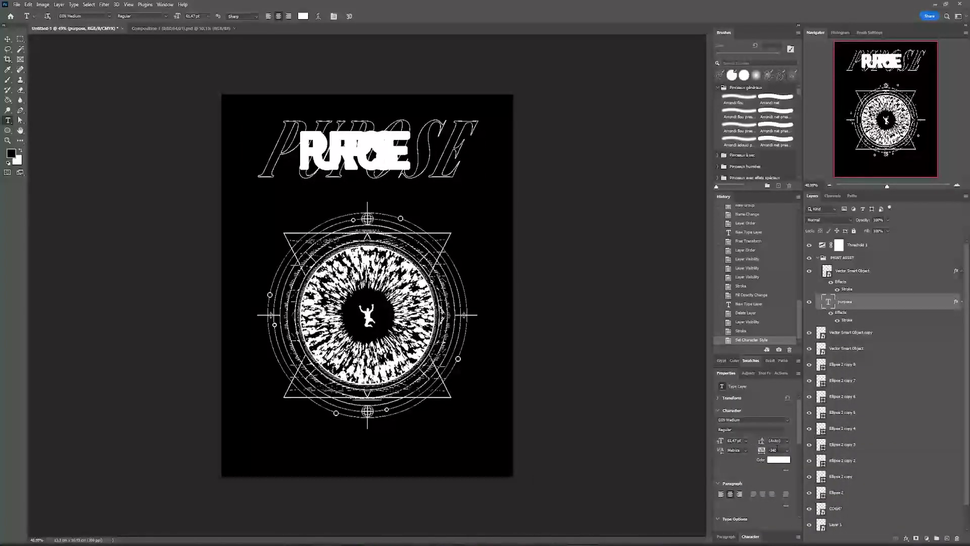
pyautogui.write('0')
pyautogui.press('Return')
pyautogui.press('v')
pyautogui.hotkey('ctrl', '+')
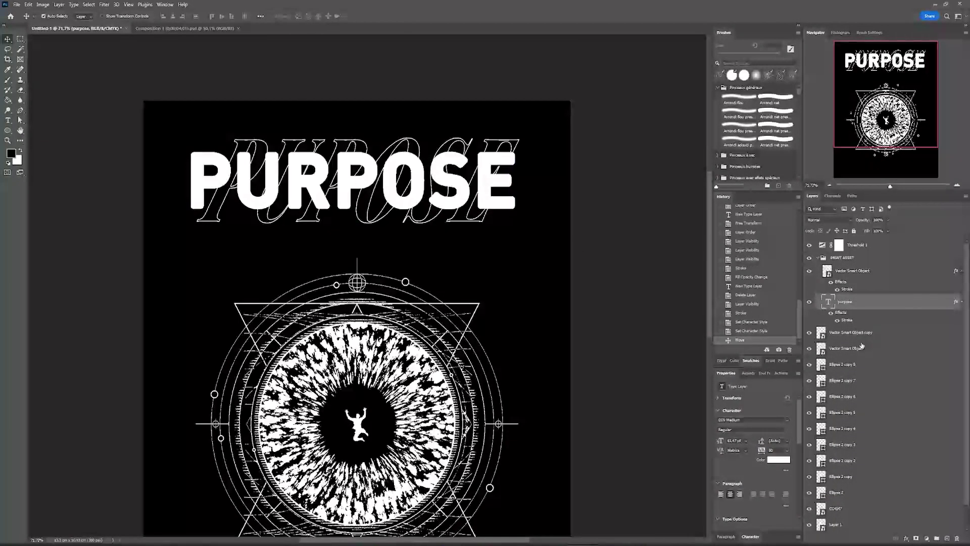
# Select the outline title's shape, invert the selection and mask the PURPOSE layer with it.
pyautogui.keyDown('ctrl'); pyautogui.click(828, 271); pyautogui.keyUp('ctrl')
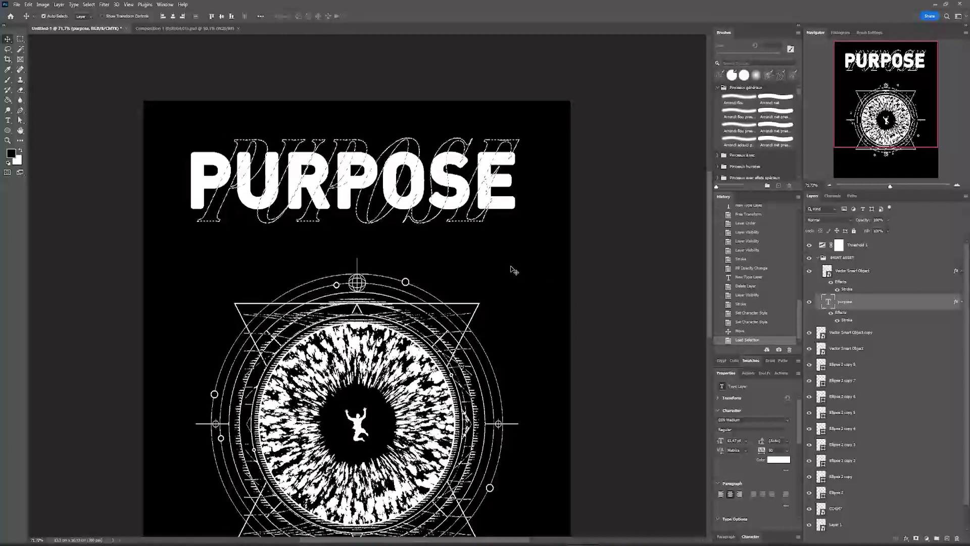
pyautogui.press('m')
pyautogui.rightClick(511, 239)
pyautogui.click(533, 249)
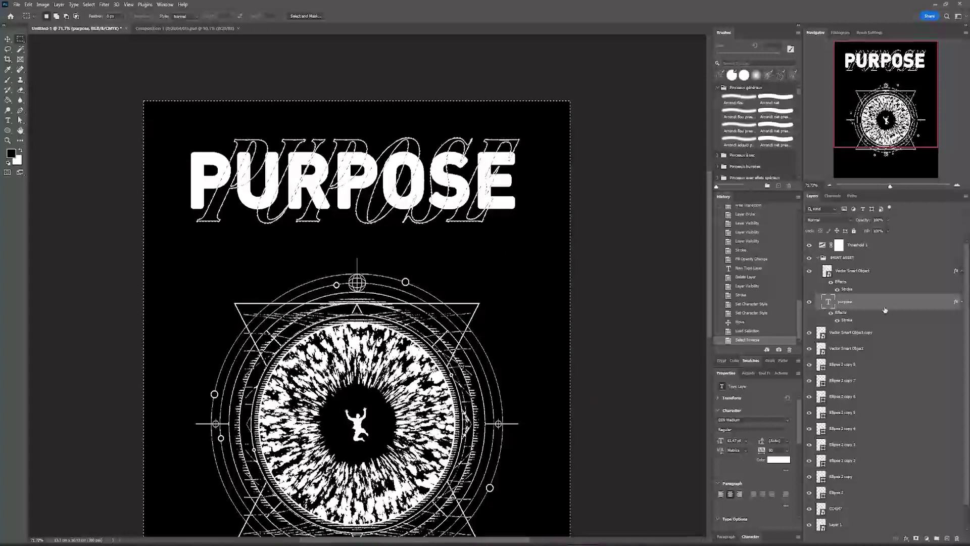
pyautogui.click(917, 539)
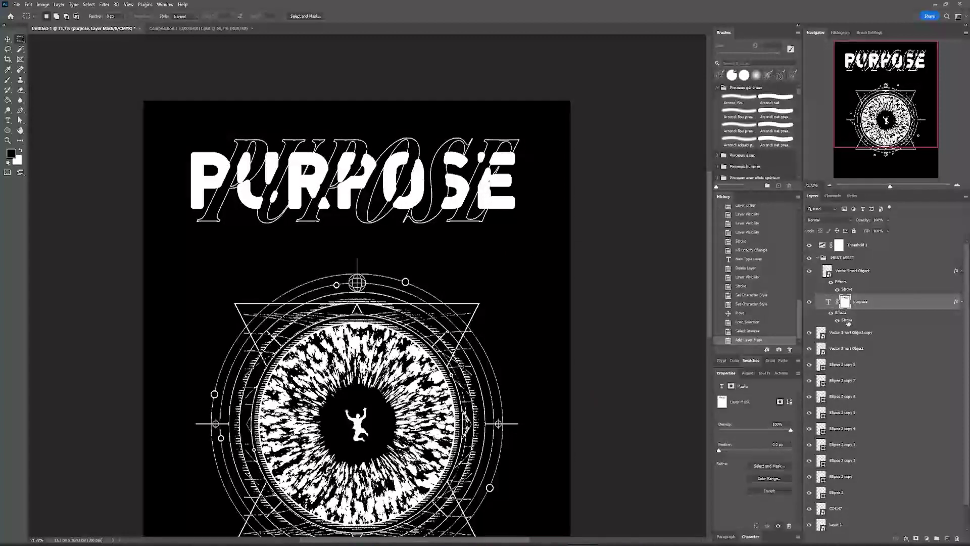
# Group the PURPOSE text with Ctrl+G, move the mask onto Group 2, and place the text inside.
pyautogui.hotkey('ctrl', 'z')
pyautogui.hotkey('ctrl', 'g')
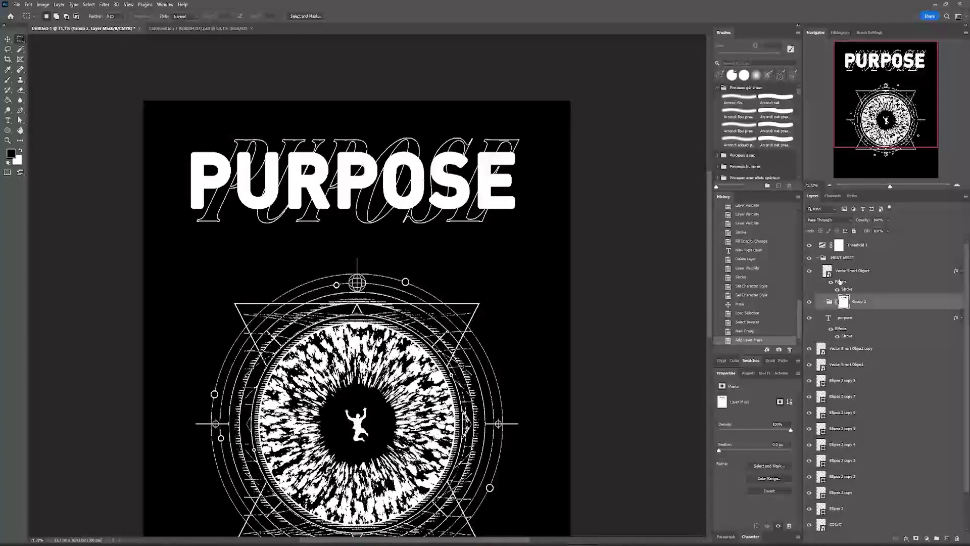
pyautogui.click(862, 318)
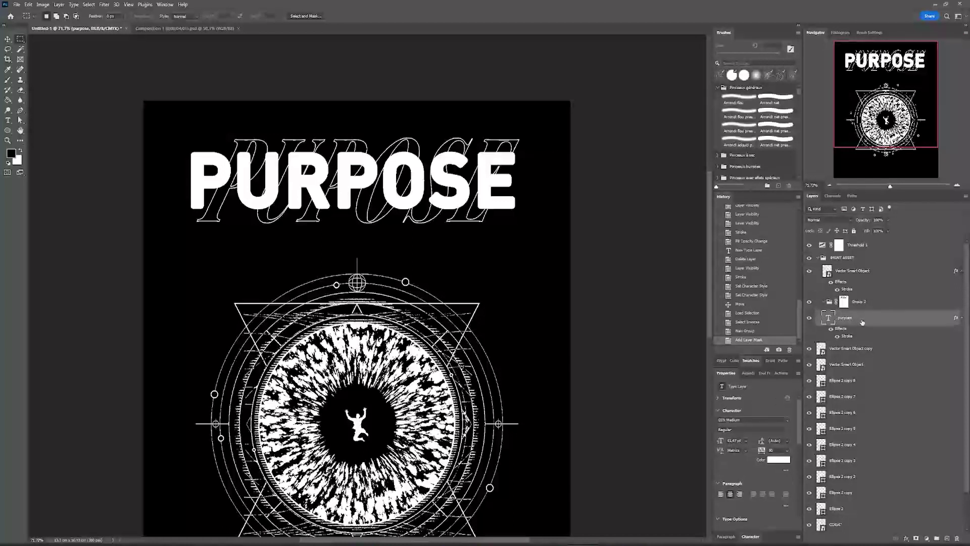
pyautogui.moveTo(856, 322); pyautogui.dragTo(860, 308)
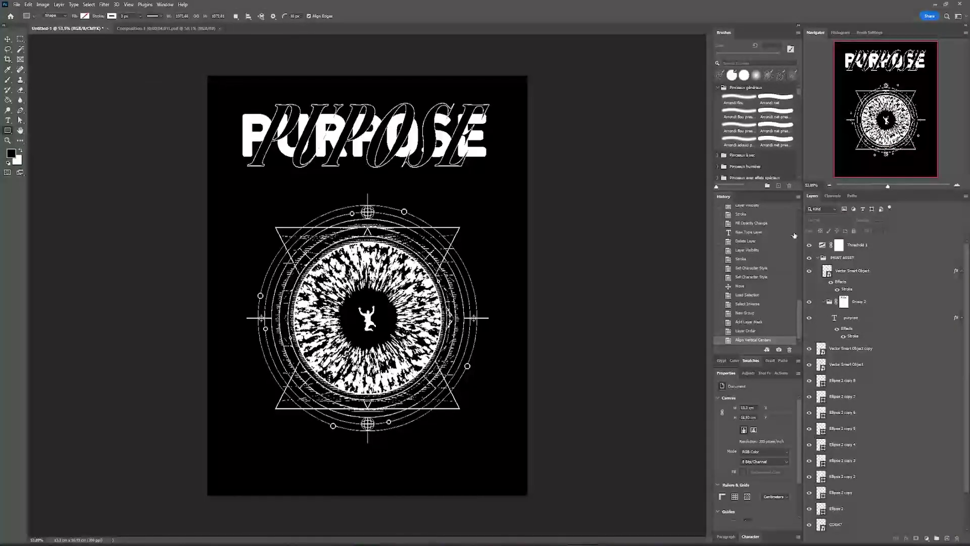
# Draw a full-page stroked rectangle with 300 px corner radius, then duplicate it with a new radius.
pyautogui.click(868, 269)
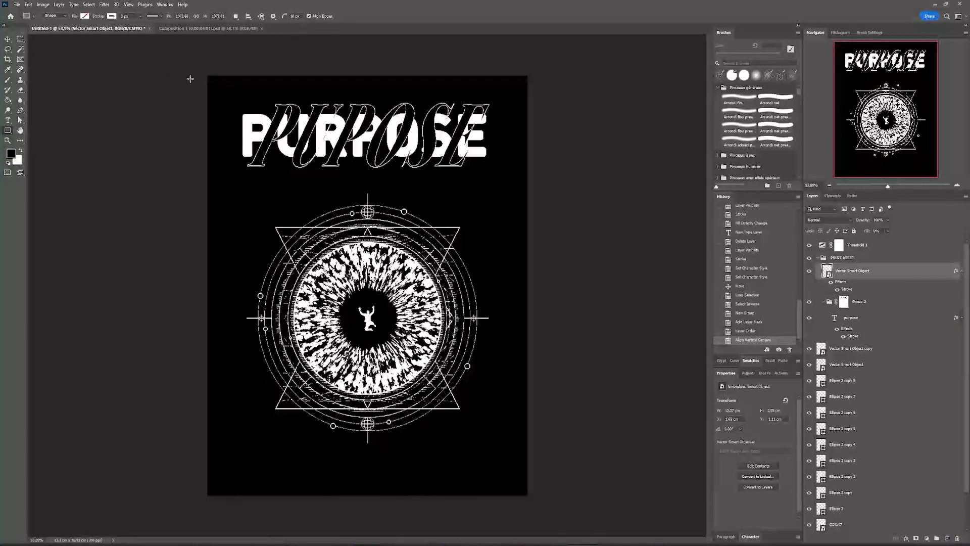
pyautogui.moveTo(218, 91); pyautogui.dragTo(523, 490)
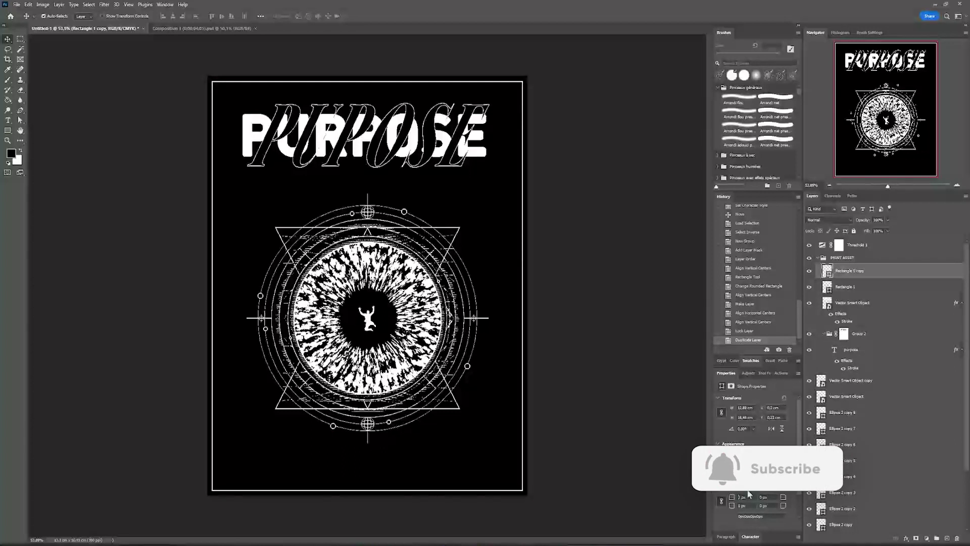
pyautogui.write('300')
pyautogui.press('Return')
pyautogui.hotkey('ctrl', 'j')
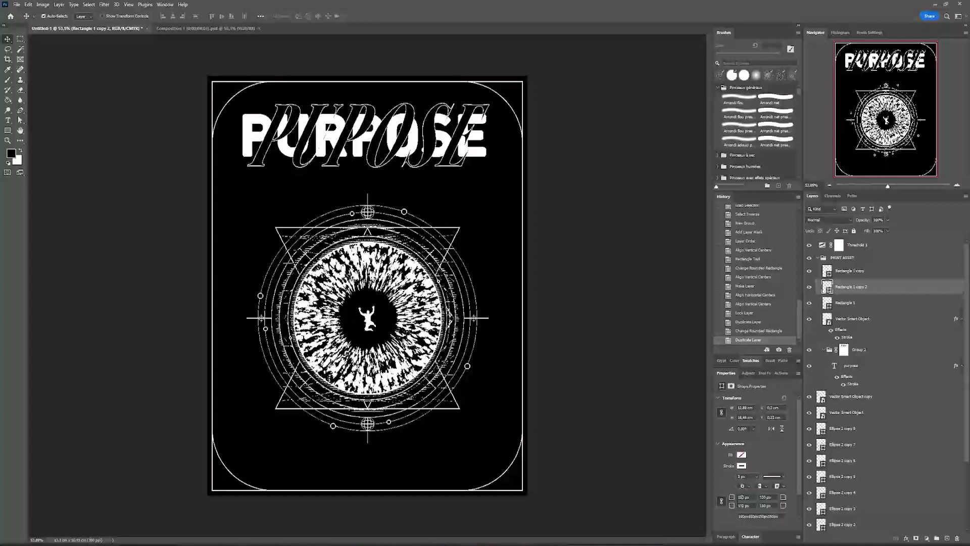
pyautogui.press('Return')
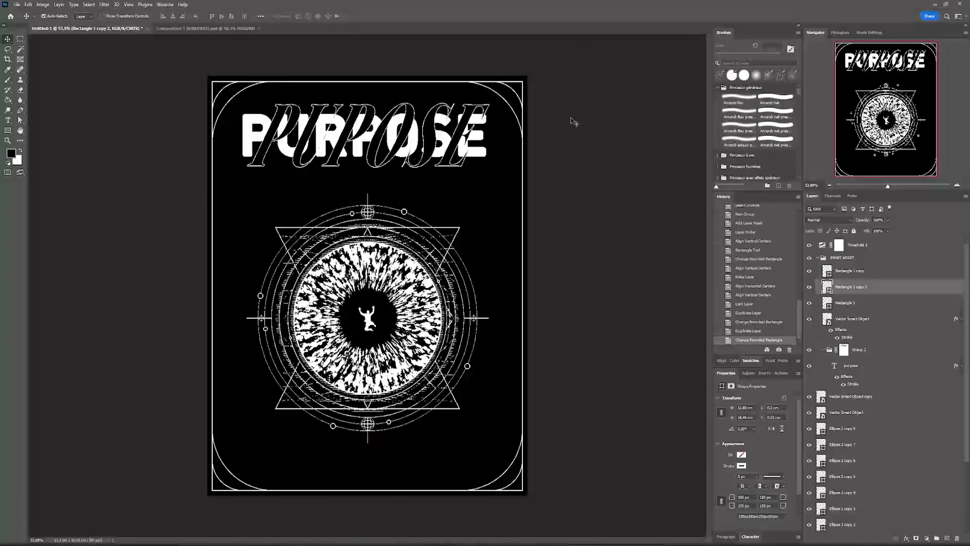
# Move the star layers above Group 2, resize the PURPOSE title and centre it horizontally.
pyautogui.click(864, 416)
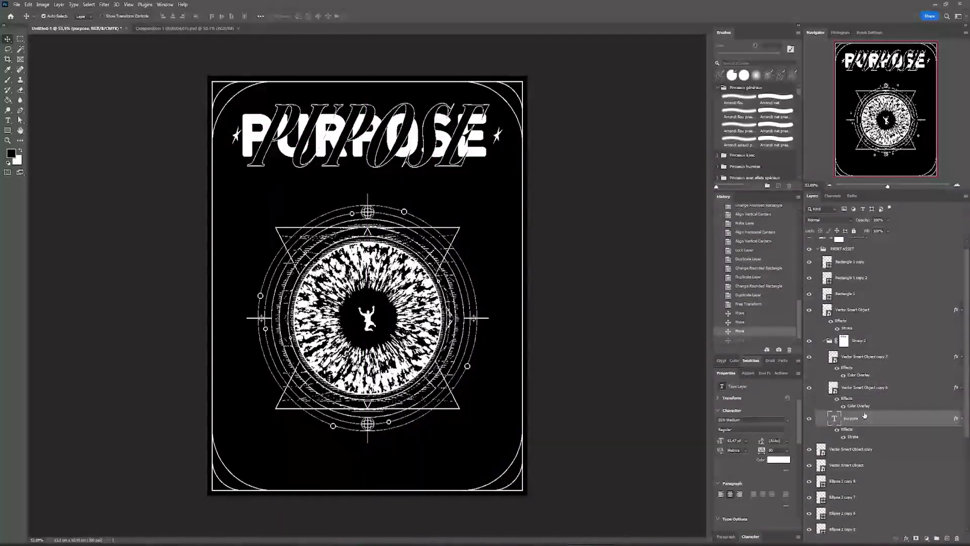
pyautogui.moveTo(865, 416); pyautogui.dragTo(864, 379)
pyautogui.hotkey('ctrl', 't')
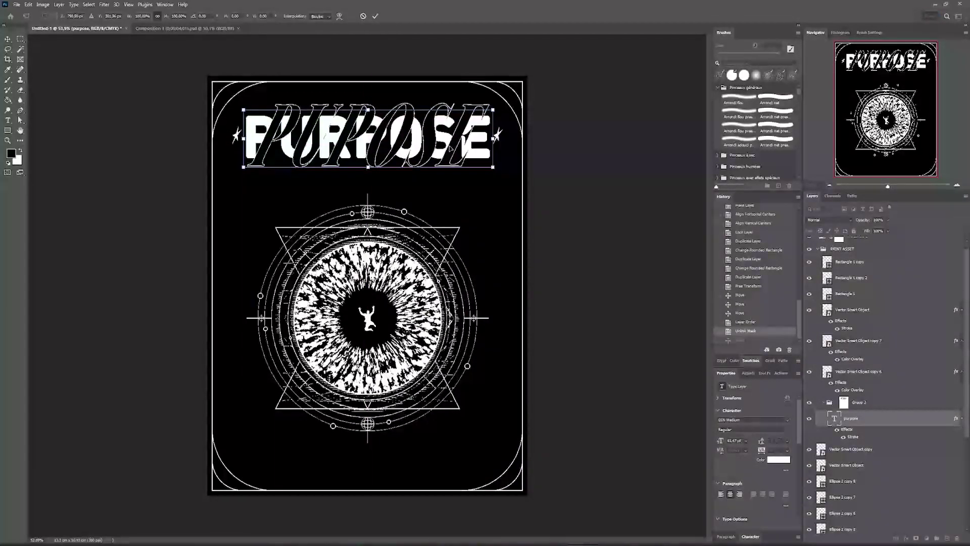
pyautogui.press('Return')
pyautogui.click(230, 17)
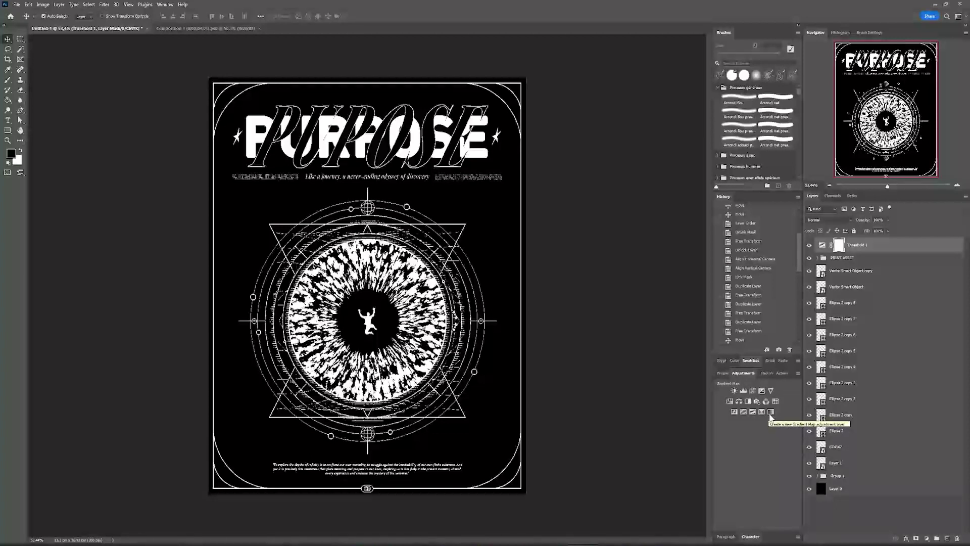
# Add a Gradient Map and set its dark end stop to deep navy.
pyautogui.click(771, 412)
pyautogui.click(743, 402)
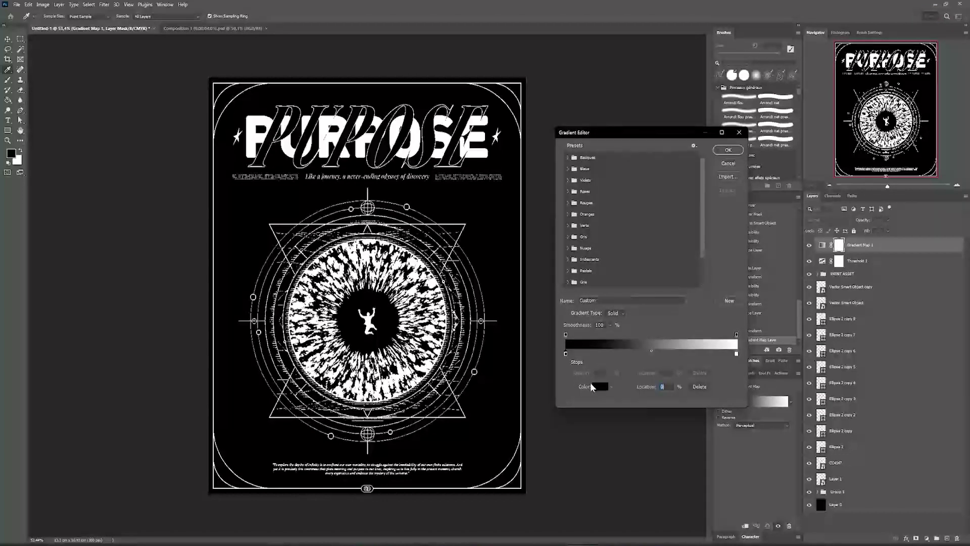
pyautogui.doubleClick(566, 353)
pyautogui.click(711, 353)
# Set the gradient's light stop to gold, slide it to 78%, and confirm.
pyautogui.click(737, 354)
pyautogui.doubleClick(736, 354)
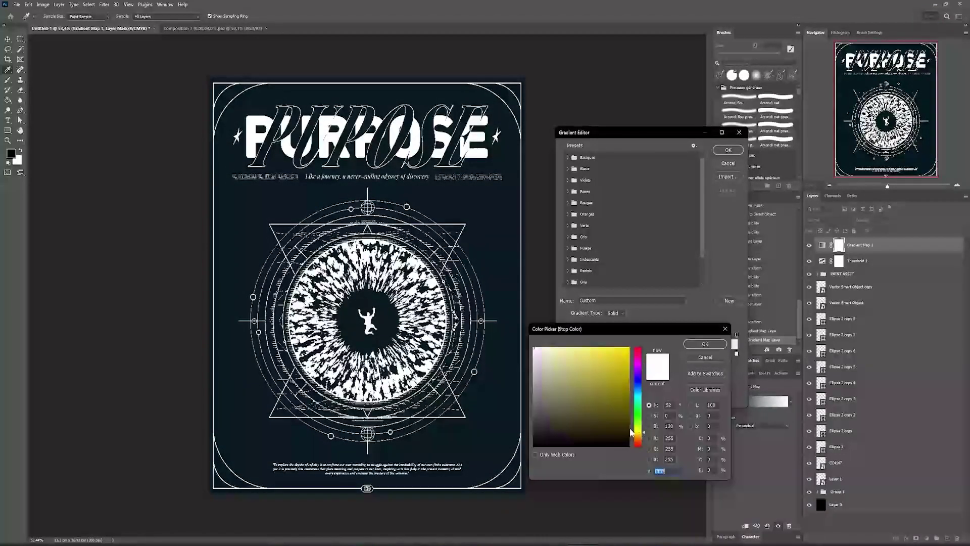
pyautogui.click(597, 374)
pyautogui.moveTo(639, 425); pyautogui.dragTo(642, 434)
pyautogui.click(597, 365)
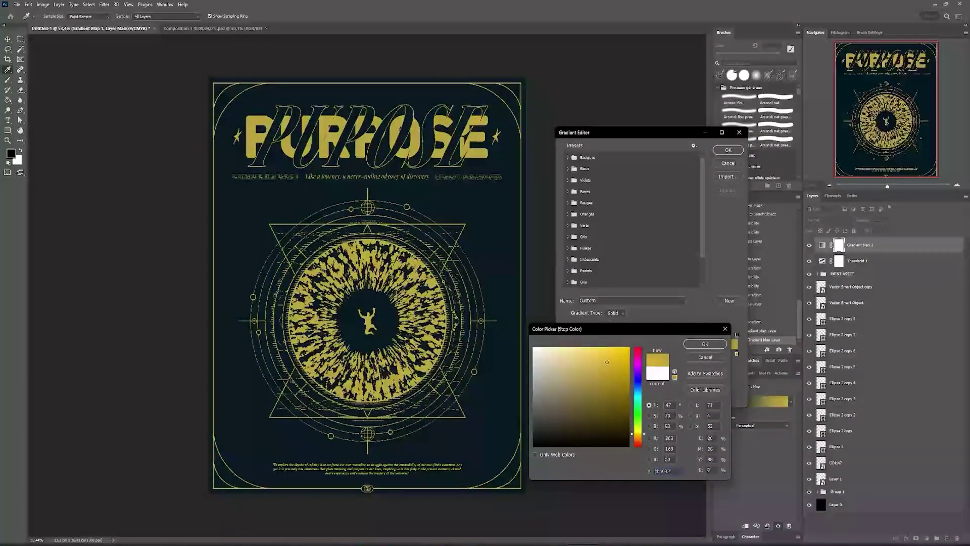
pyautogui.click(705, 344)
pyautogui.moveTo(711, 354); pyautogui.dragTo(699, 354)
pyautogui.click(729, 150)
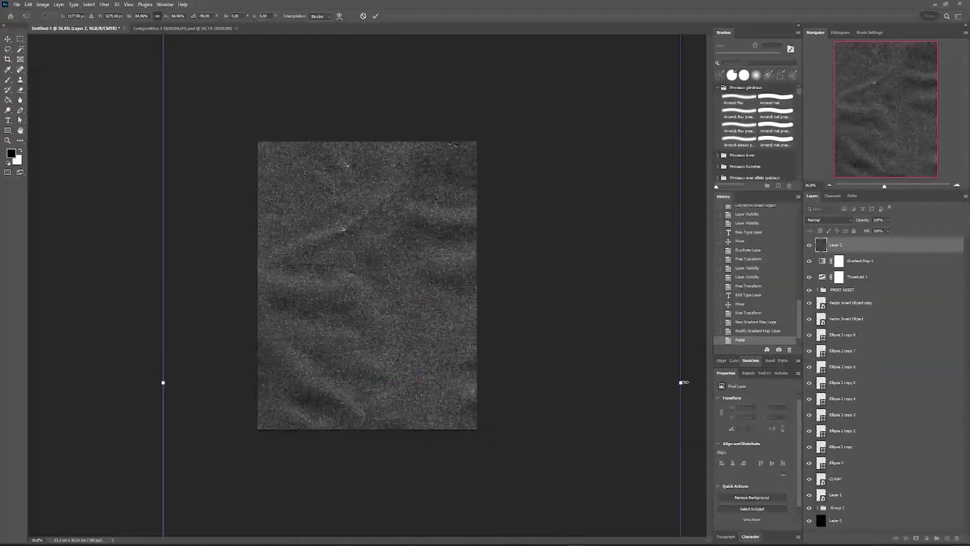
# Scale the crumpled paper texture to cover the page and set its blend mode to Overlay.
pyautogui.moveTo(681, 382)
pyautogui.mouseDown()
pyautogui.moveTo(479, 319)
pyautogui.moveTo(481, 259)
pyautogui.moveTo(432, 297)
pyautogui.mouseUp()
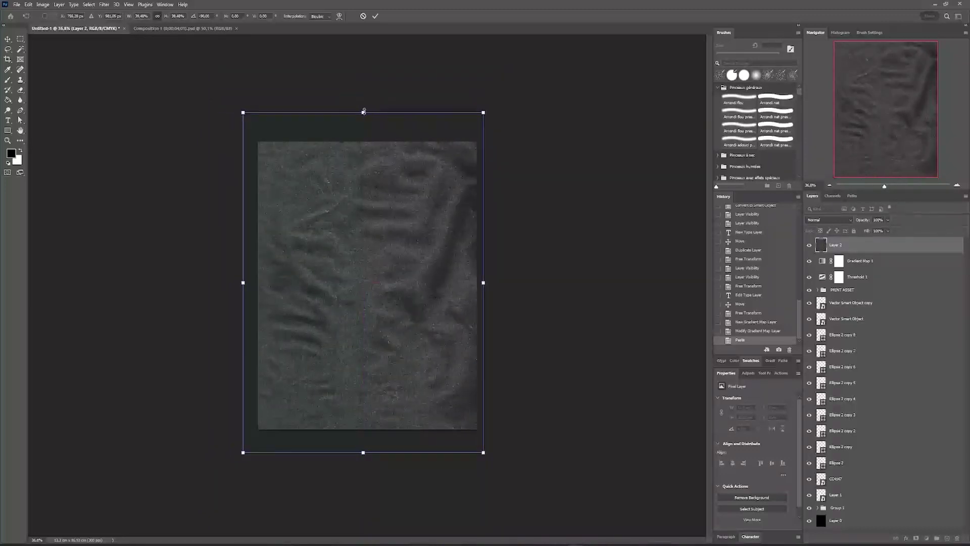
pyautogui.moveTo(363, 112); pyautogui.dragTo(364, 126)
pyautogui.moveTo(411, 190); pyautogui.dragTo(409, 185)
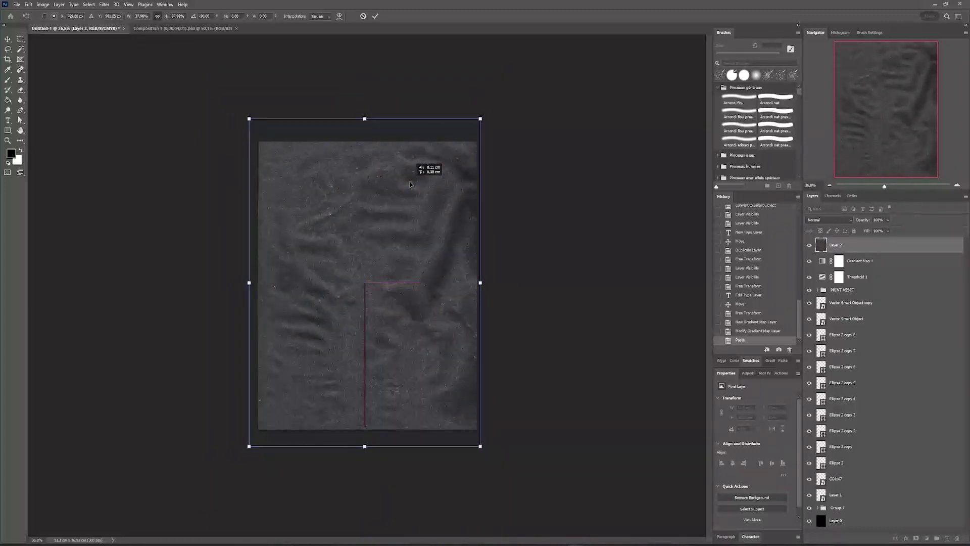
pyautogui.press('Return')
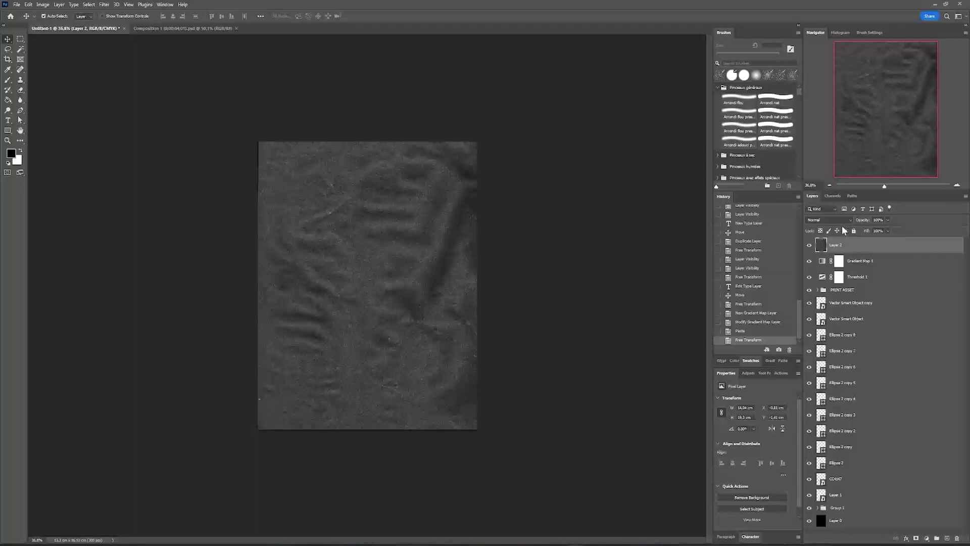
pyautogui.click(847, 220)
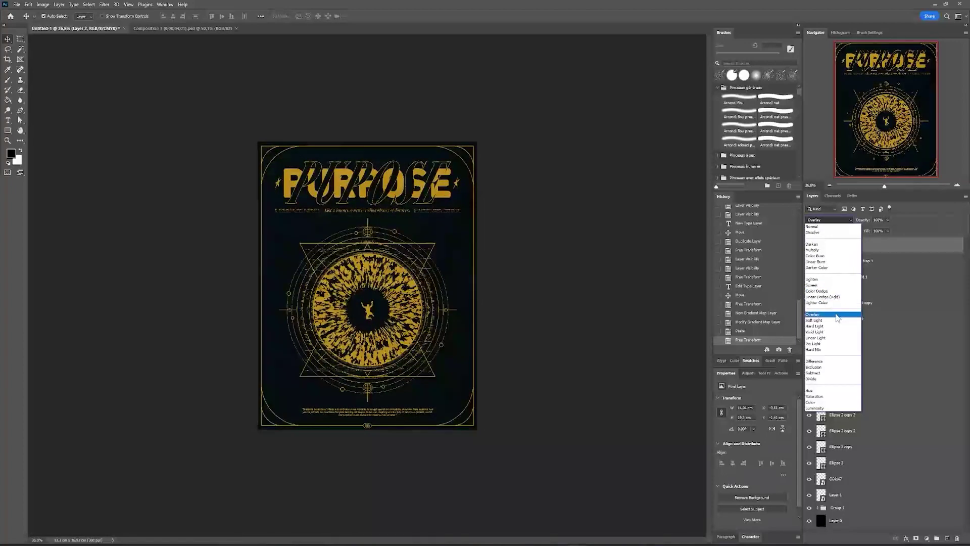
pyautogui.click(837, 317)
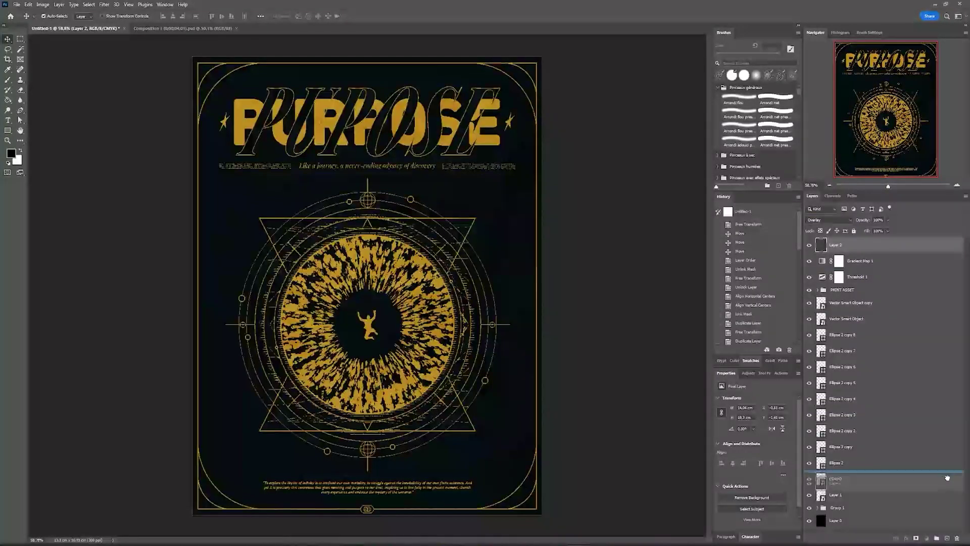
pyautogui.hotkey('ctrl', 'j')
pyautogui.click(833, 220)
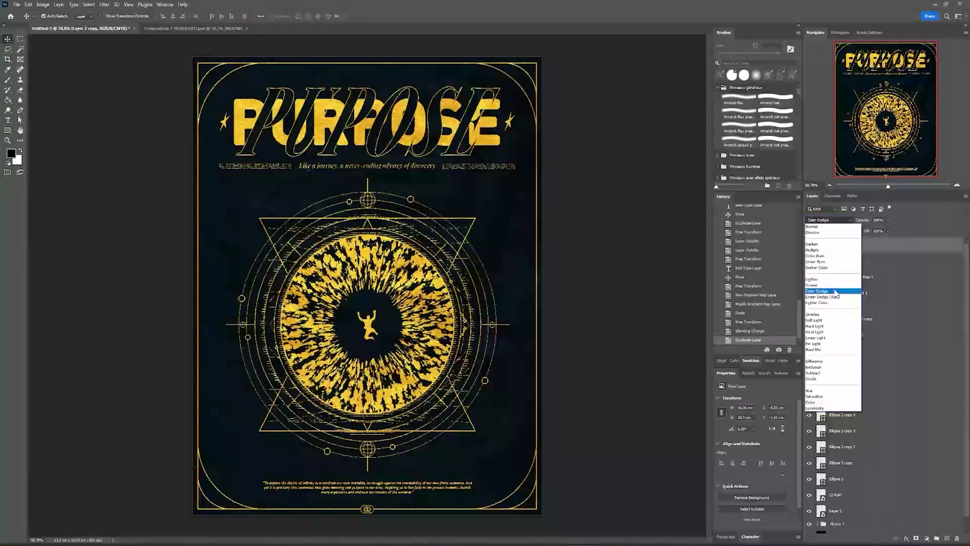
pyautogui.click(836, 292)
pyautogui.scroll(-1, 458, 260)
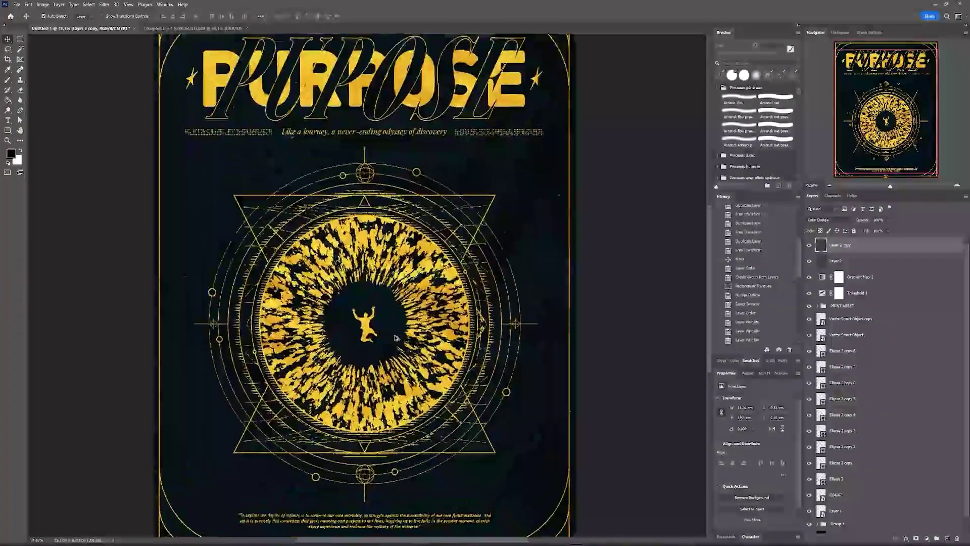
pyautogui.scroll(4, 458, 260)
pyautogui.scroll(2, 592, 385)
pyautogui.scroll(1, 590, 384)
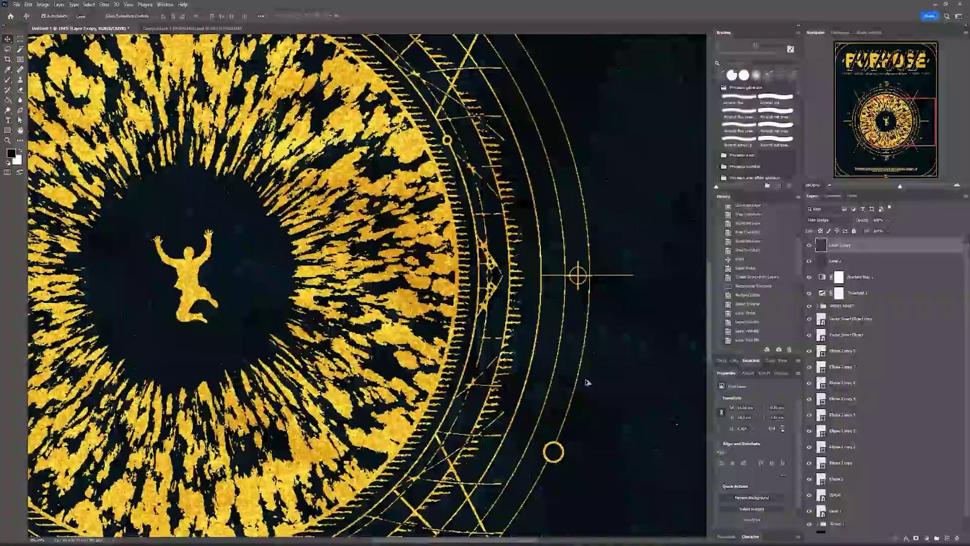
pyautogui.scroll(-2, 290, 359)
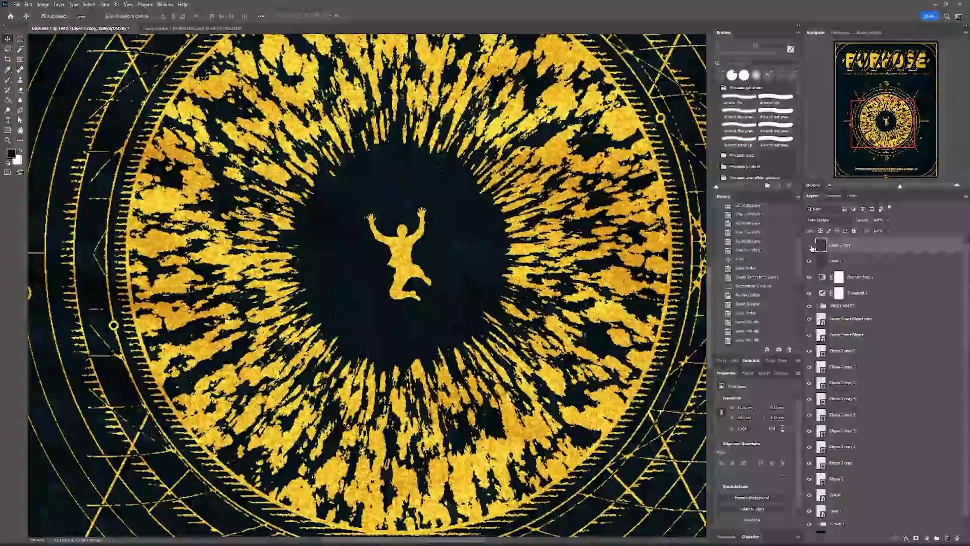
pyautogui.click(810, 245)
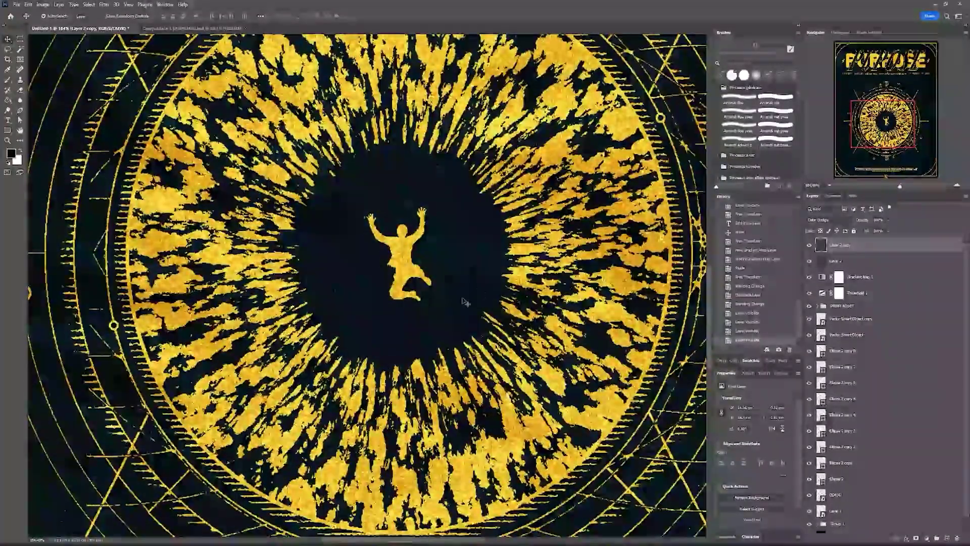
pyautogui.scroll(-2, 507, 330)
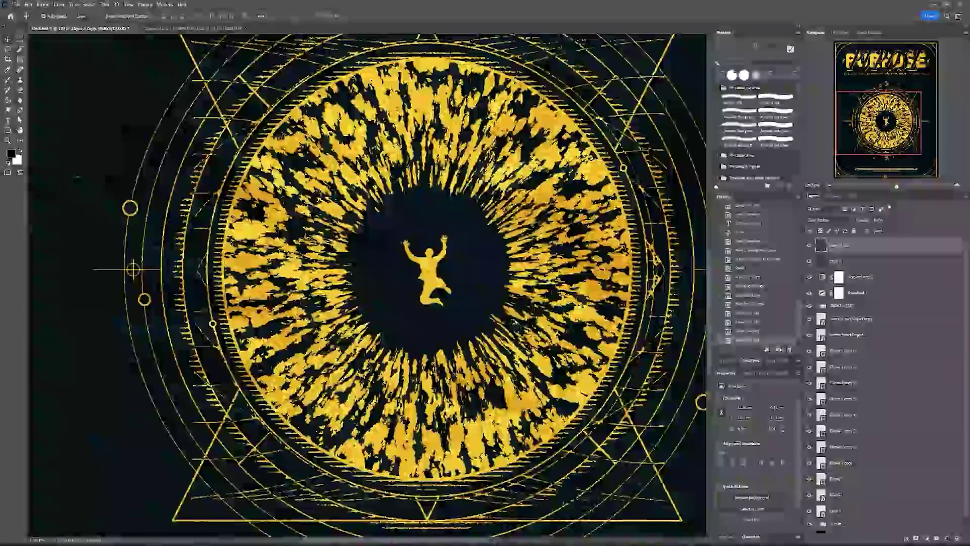
pyautogui.scroll(3, 508, 330)
pyautogui.moveTo(490, 243); pyautogui.dragTo(444, 369)
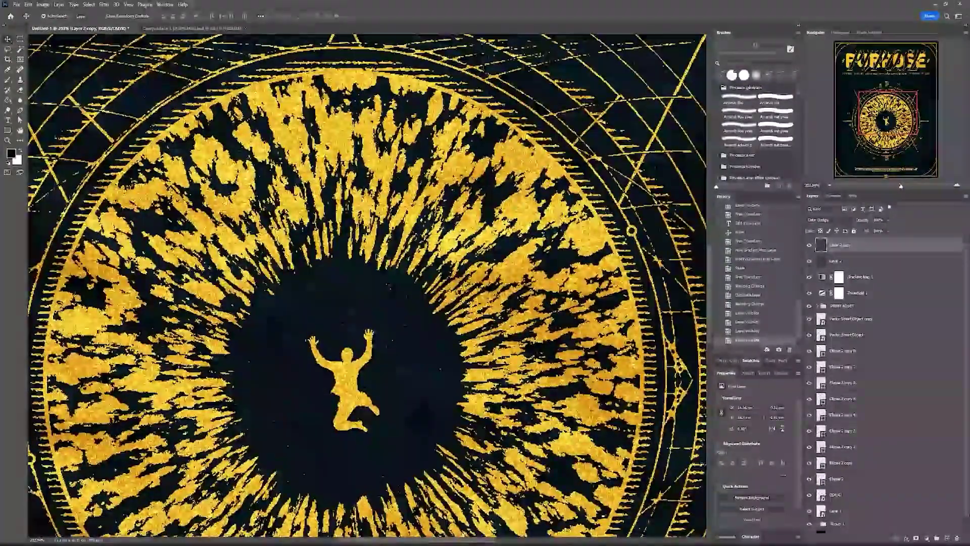
pyautogui.scroll(-3, 445, 369)
pyautogui.scroll(-1, 245, 215)
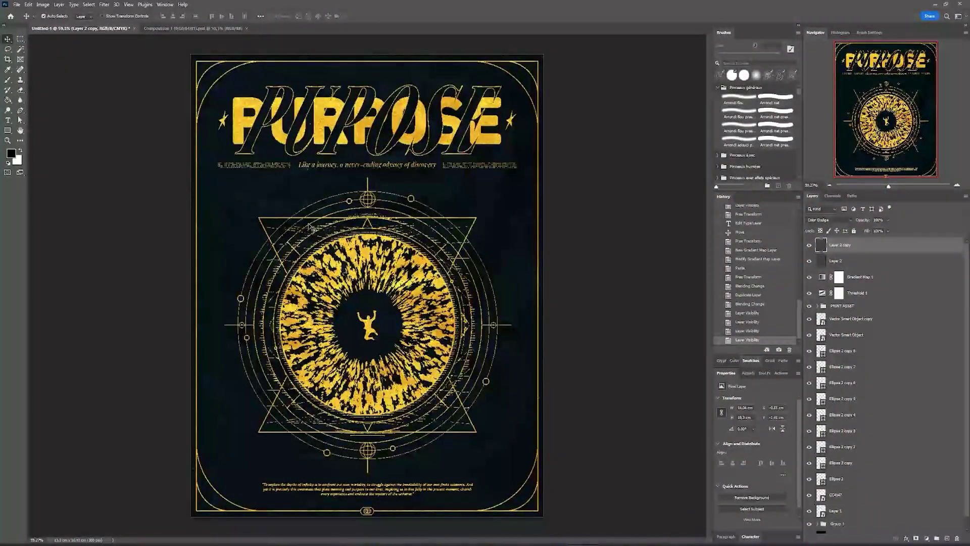
pyautogui.scroll(-1, 831, 264)
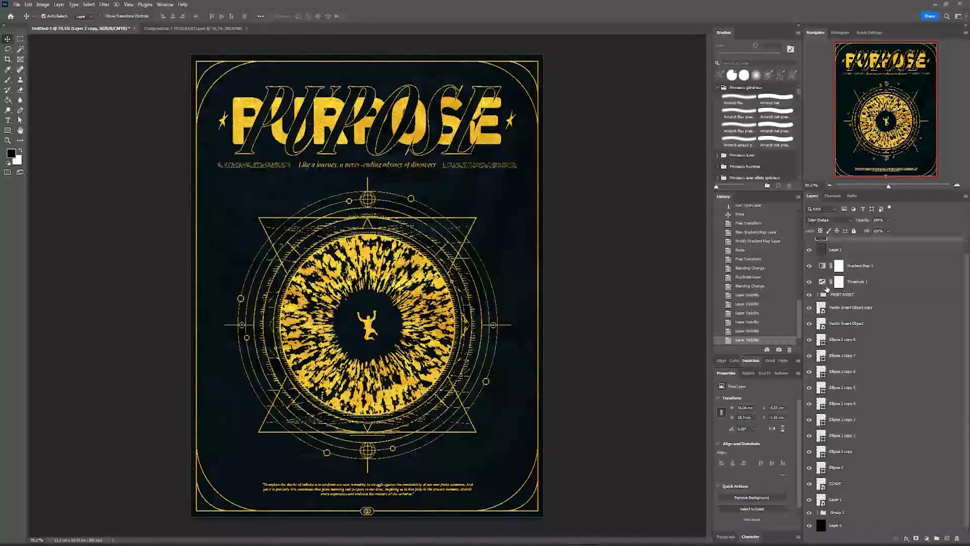
# Toggle a layer's visibility to compare the poster, then convert Group 2 to a smart object.
pyautogui.click(810, 513)
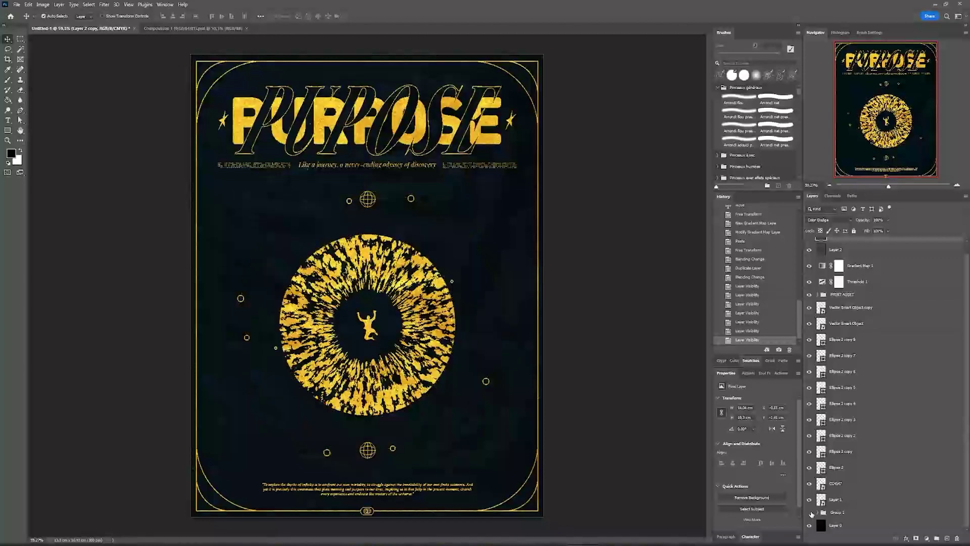
pyautogui.click(810, 514)
pyautogui.click(810, 513)
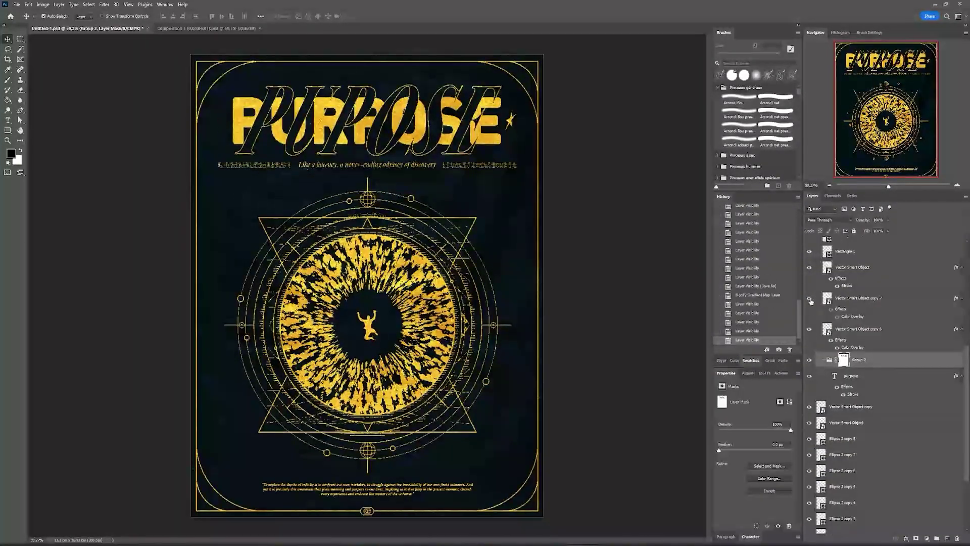
pyautogui.scroll(-2, 834, 341)
pyautogui.rightClick(849, 316)
pyautogui.click(895, 228)
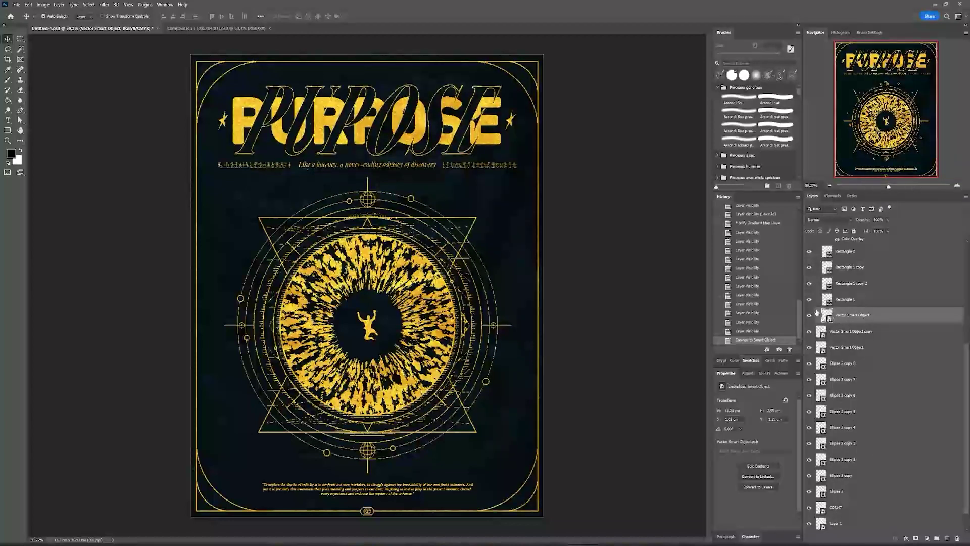
pyautogui.scroll(3, 817, 307)
# Combine the selected Rectangle layers into one smart object and show Group 3's decorative text.
pyautogui.click(845, 347)
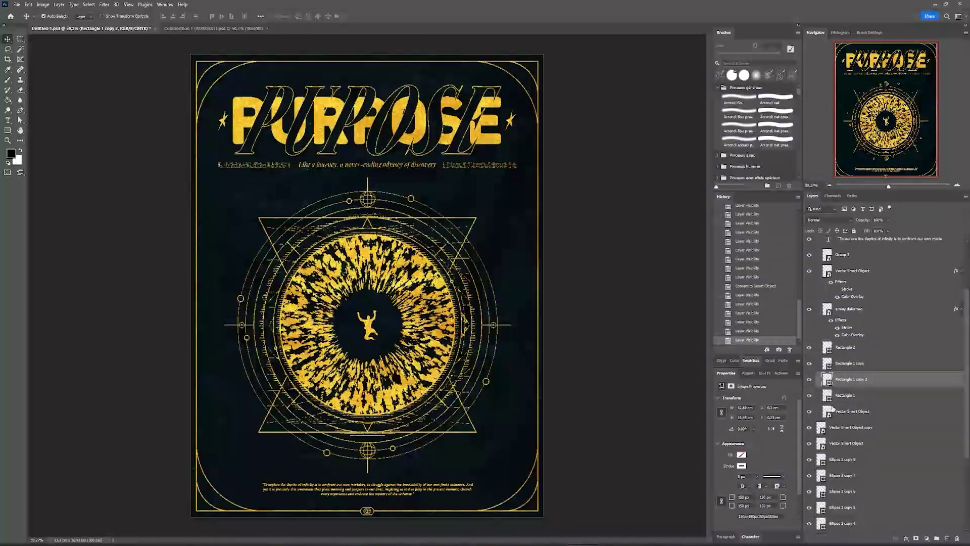
pyautogui.keyDown('shift'); pyautogui.click(846, 395); pyautogui.keyUp('shift')
pyautogui.rightClick(854, 348)
pyautogui.click(895, 113)
pyautogui.click(809, 335)
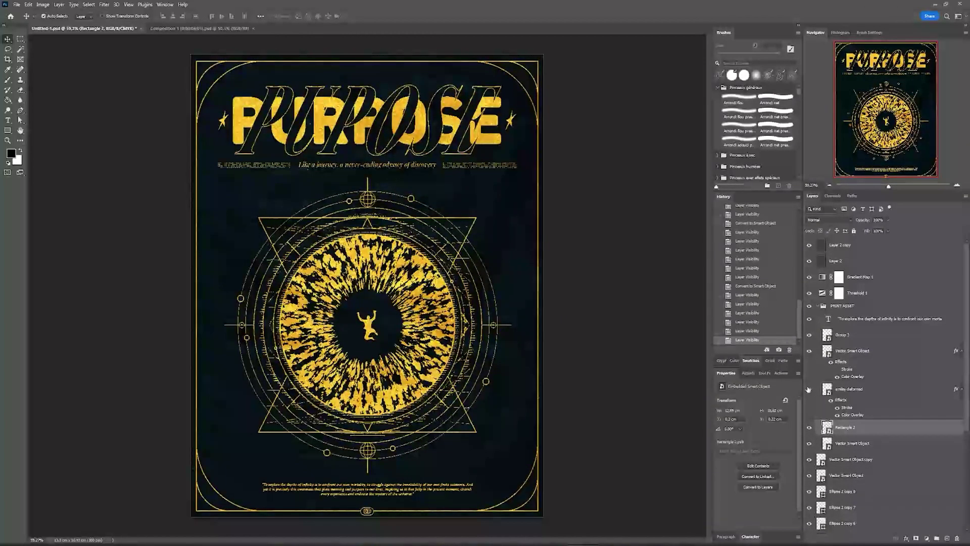
pyautogui.click(815, 307)
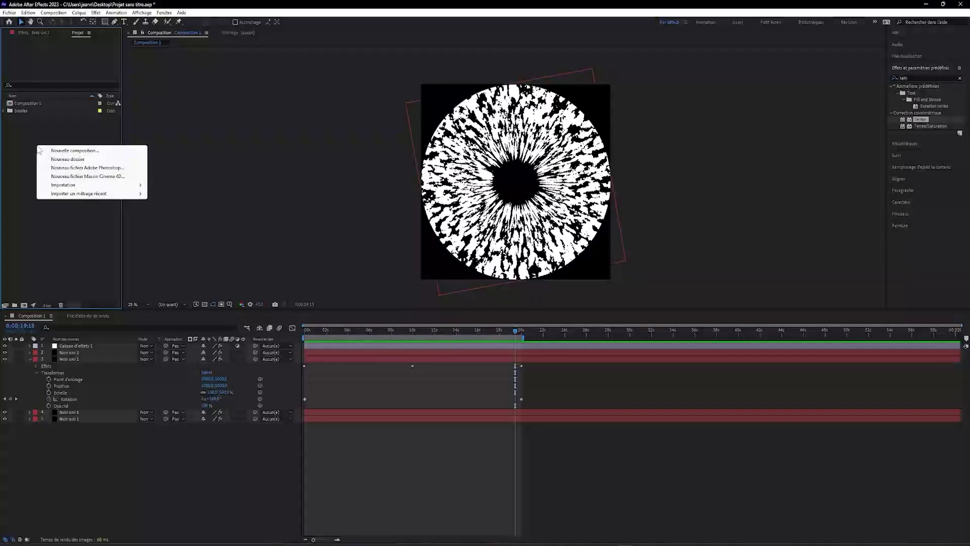
# Import the layered PURPOSE PSD into the project with Importer sous set to Composition.
pyautogui.moveTo(64, 184)
pyautogui.click(182, 188)
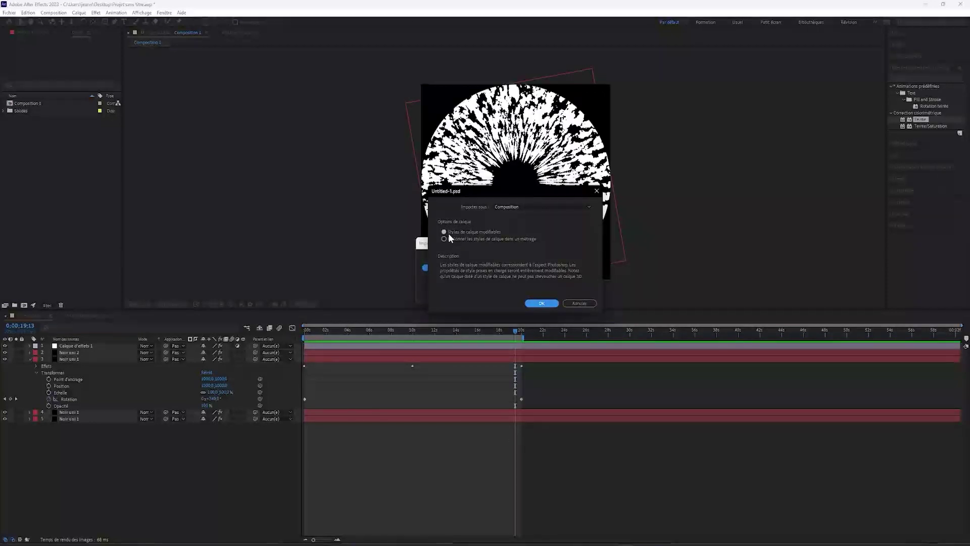
pyautogui.click(518, 205)
pyautogui.click(541, 303)
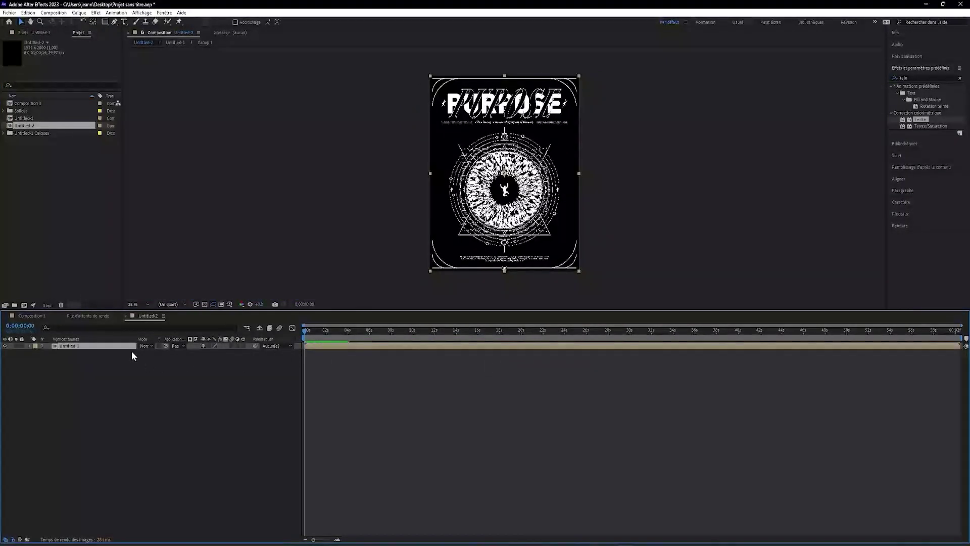
# Open the poster precomp, delete Gradient Map 1, and add an adjustment layer with Teinte.
pyautogui.doubleClick(127, 344)
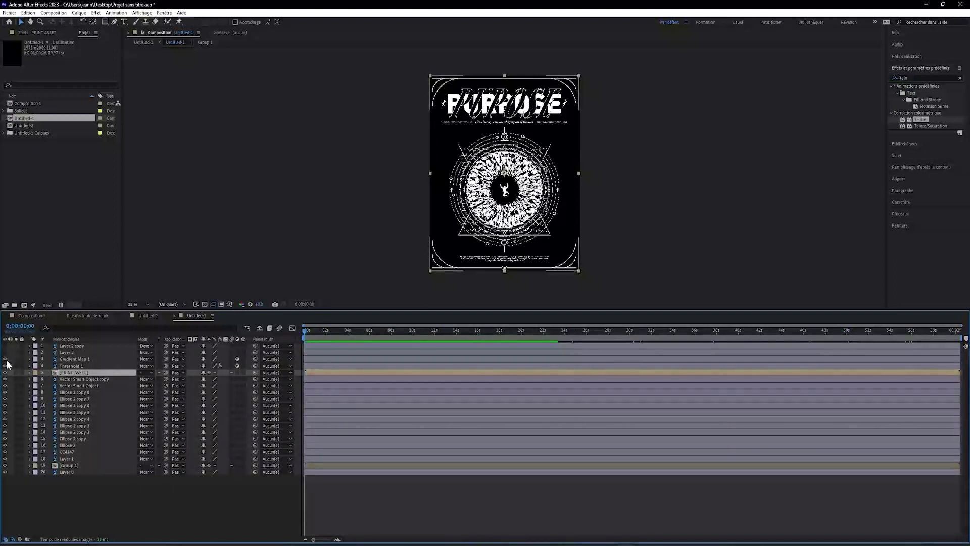
pyautogui.click(41, 358)
pyautogui.press('Delete')
pyautogui.rightClick(148, 490)
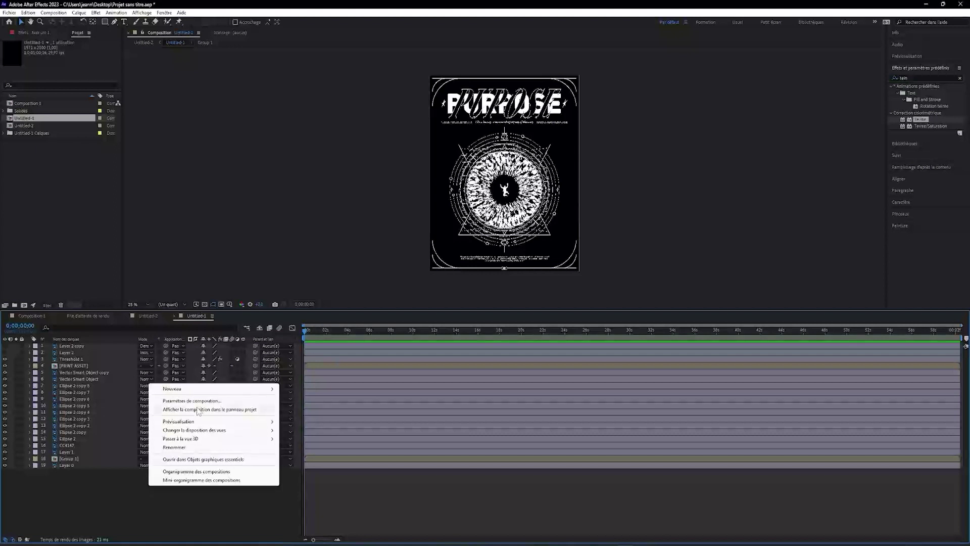
pyautogui.moveTo(173, 388)
pyautogui.click(338, 452)
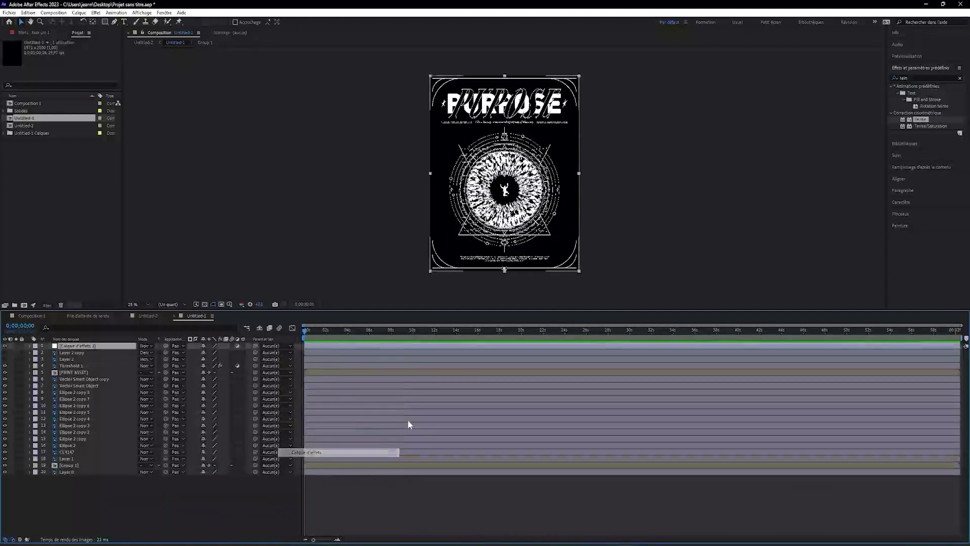
pyautogui.doubleClick(927, 121)
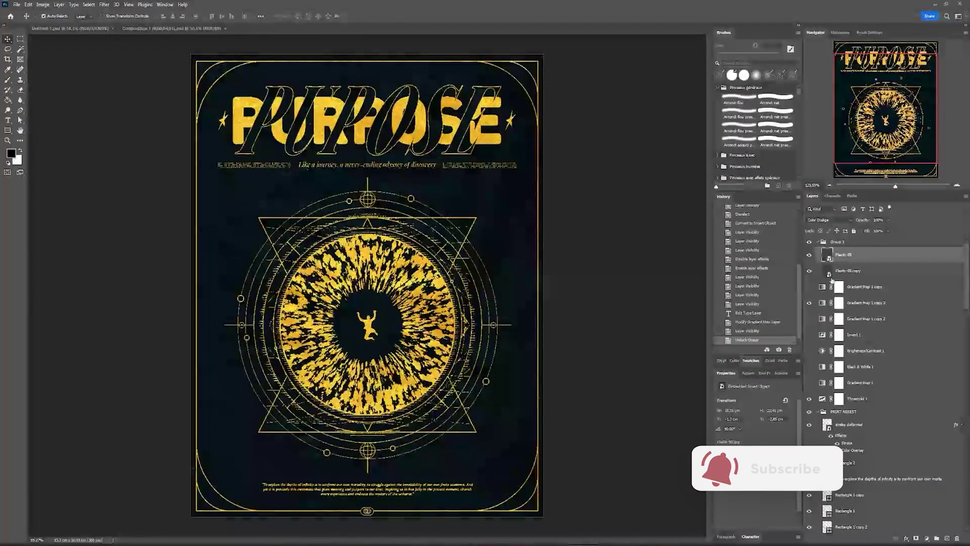
# Read the dark navy stop colour in Photoshop's Gradient Editor and apply it to Teinte's dark tones.
pyautogui.click(821, 303)
pyautogui.click(737, 400)
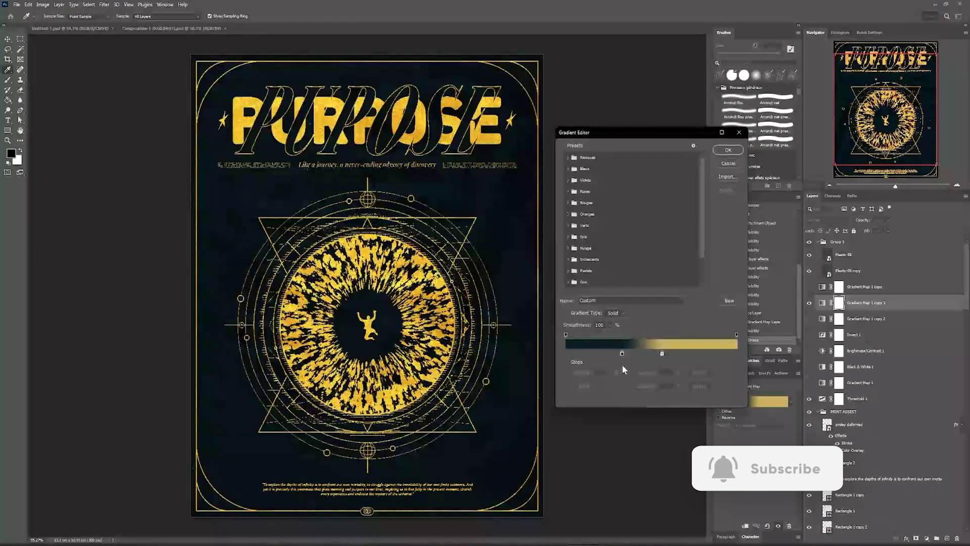
pyautogui.click(622, 354)
pyautogui.click(662, 387)
pyautogui.click(593, 387)
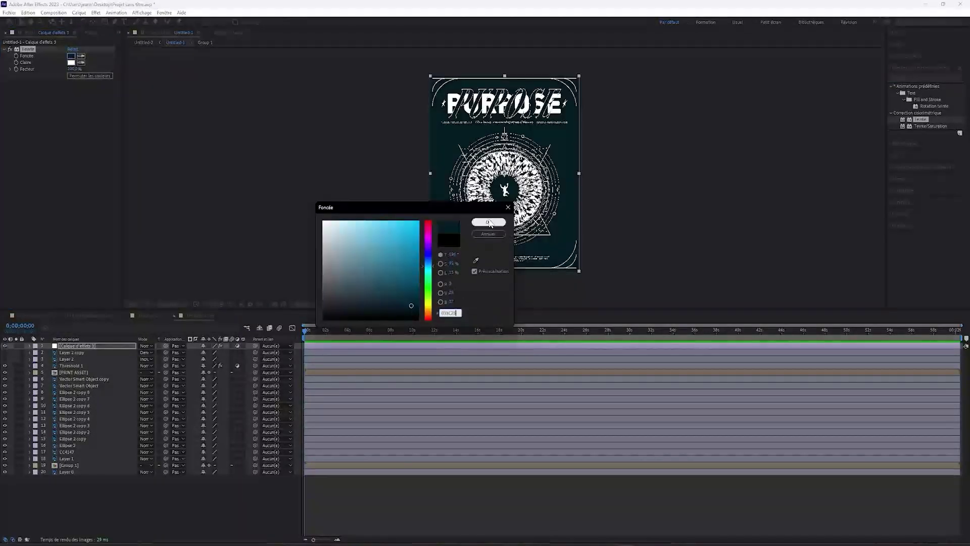
pyautogui.click(490, 222)
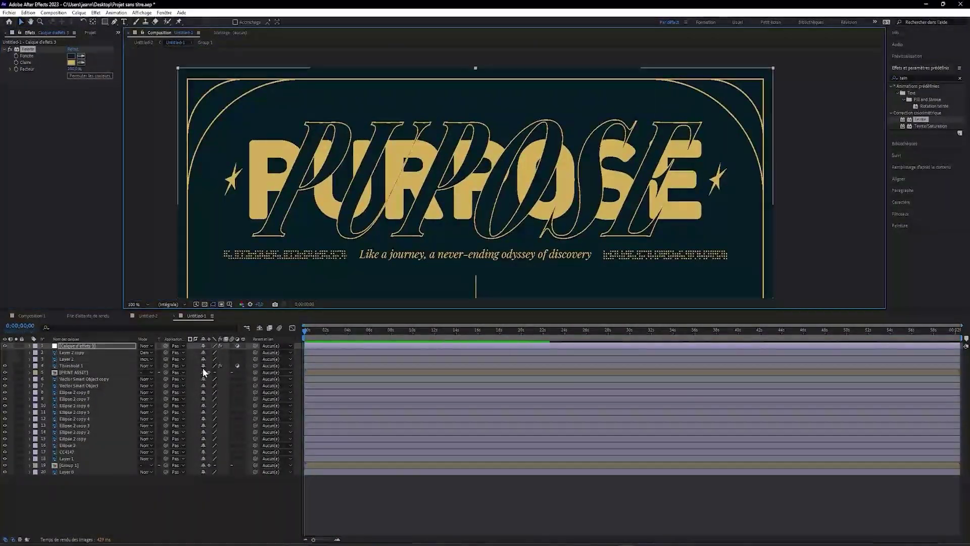
pyautogui.press(',')
pyautogui.press(',')
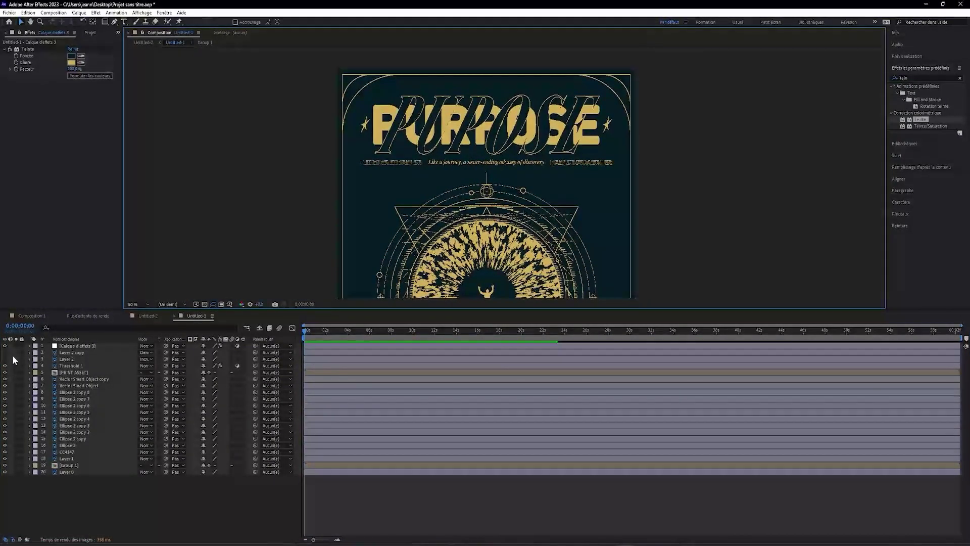
# Move the tint layer Calque d'effets 3 down to third place in the timeline.
pyautogui.click(76, 347)
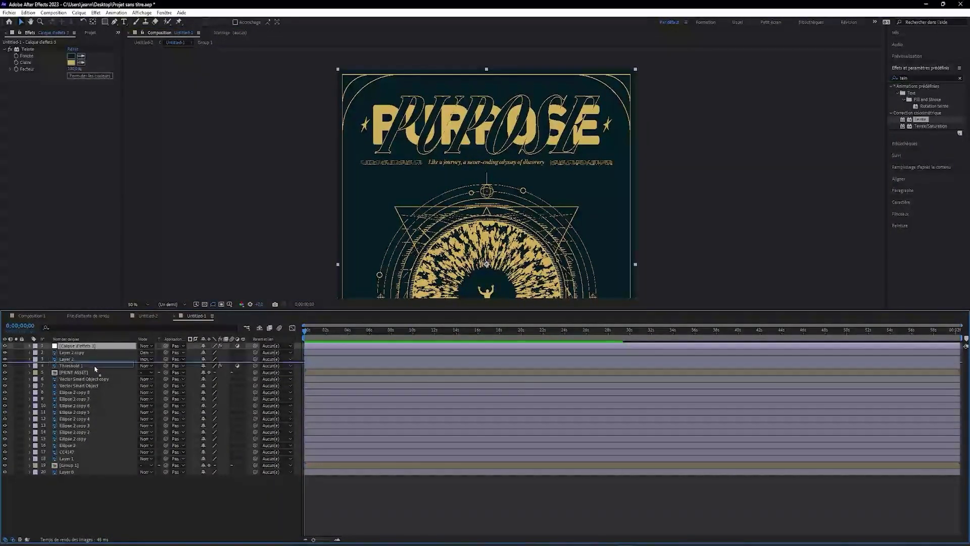
pyautogui.moveTo(80, 348); pyautogui.dragTo(6, 360)
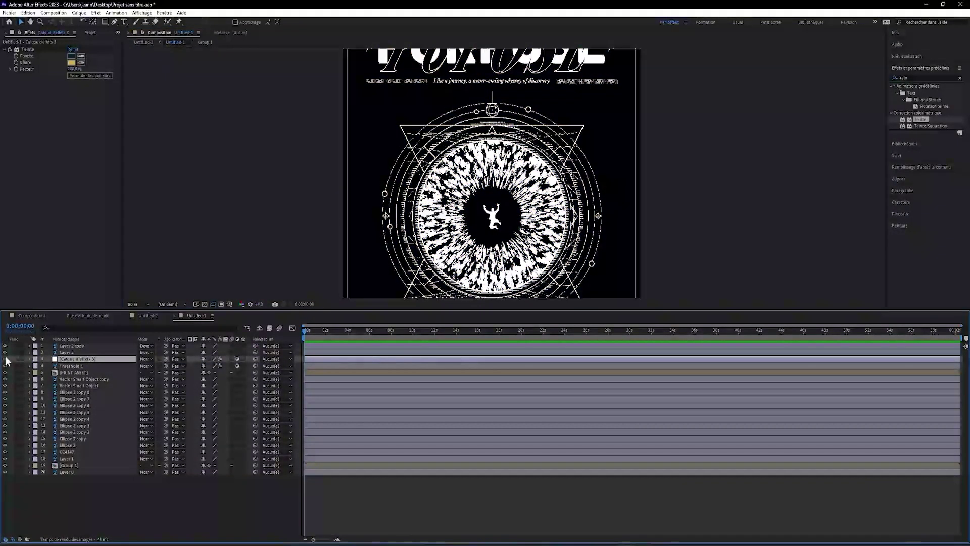
pyautogui.scroll(3, 521, 78)
pyautogui.scroll(-5, 574, 217)
pyautogui.click(573, 218)
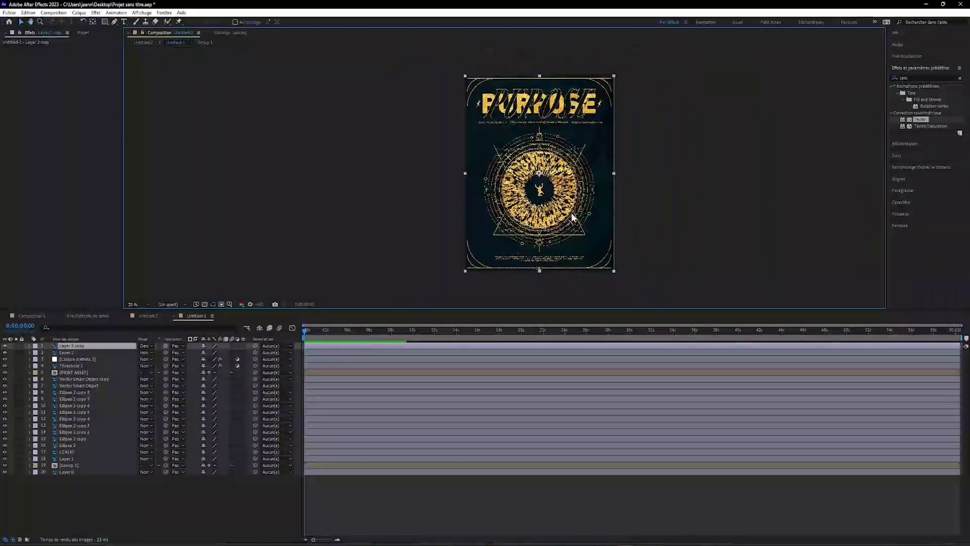
pyautogui.scroll(3, 573, 217)
pyautogui.scroll(-2, 573, 218)
# Enlarge the preview area and hide the static gold iris layer.
pyautogui.moveTo(485, 309); pyautogui.dragTo(485, 422)
pyautogui.scroll(-3, 74, 530)
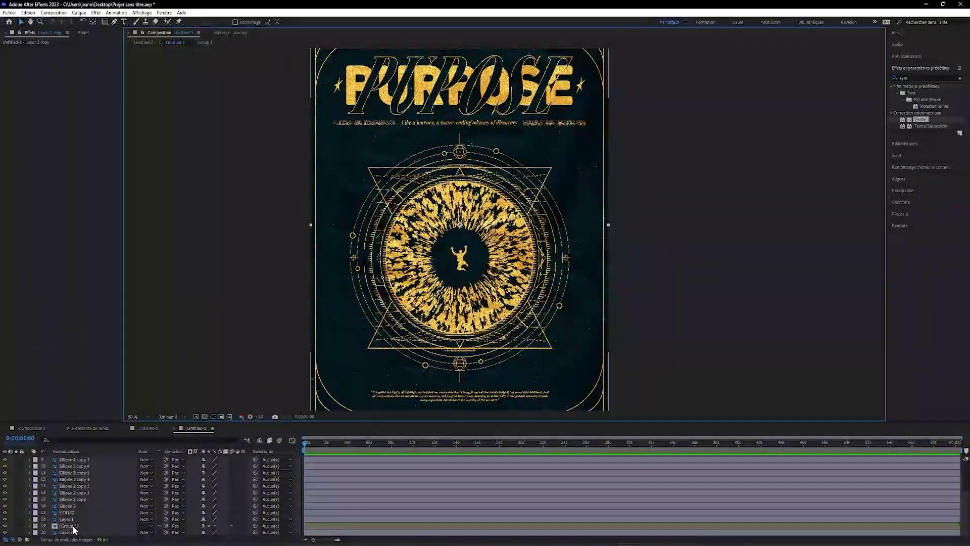
pyautogui.click(6, 520)
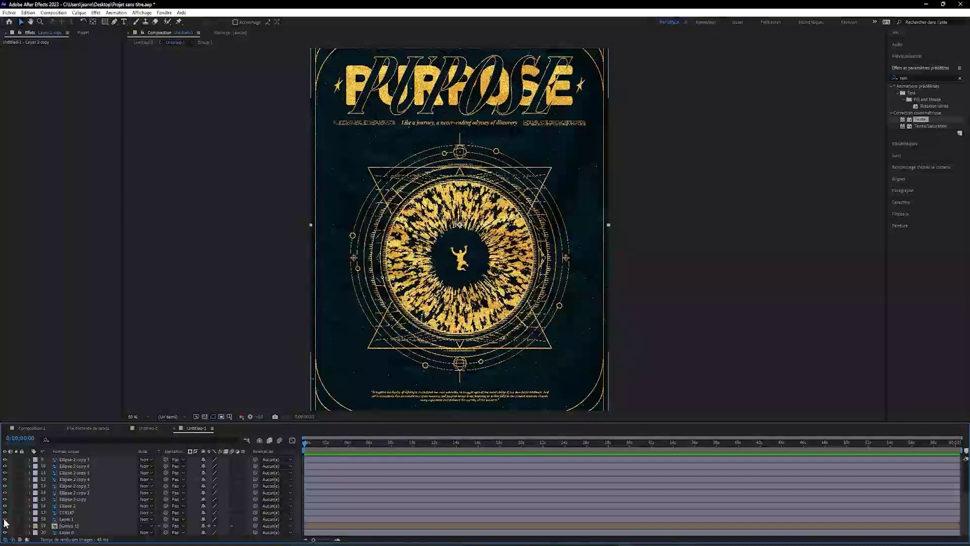
pyautogui.click(5, 520)
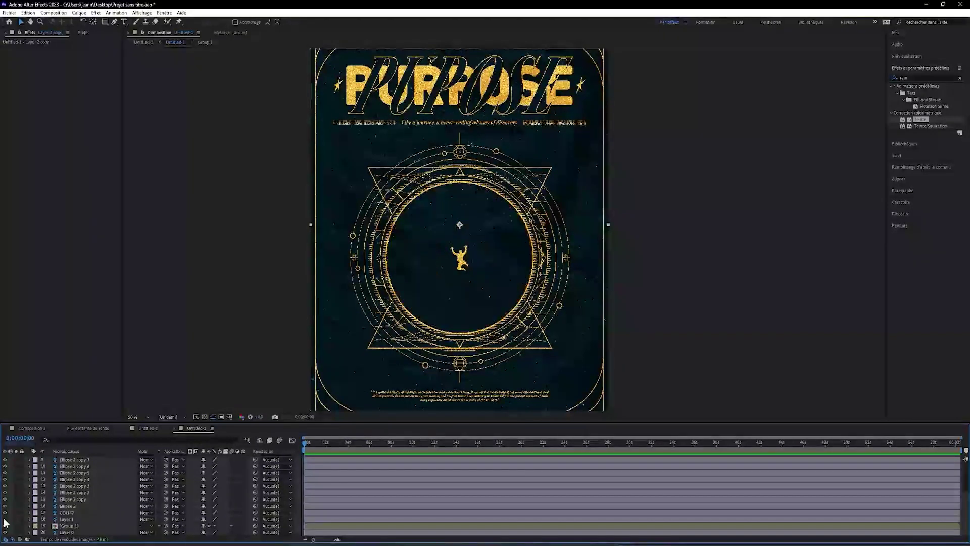
# Add Composition 1 to the poster and move the swirling gold disc up into the ring.
pyautogui.click(72, 520)
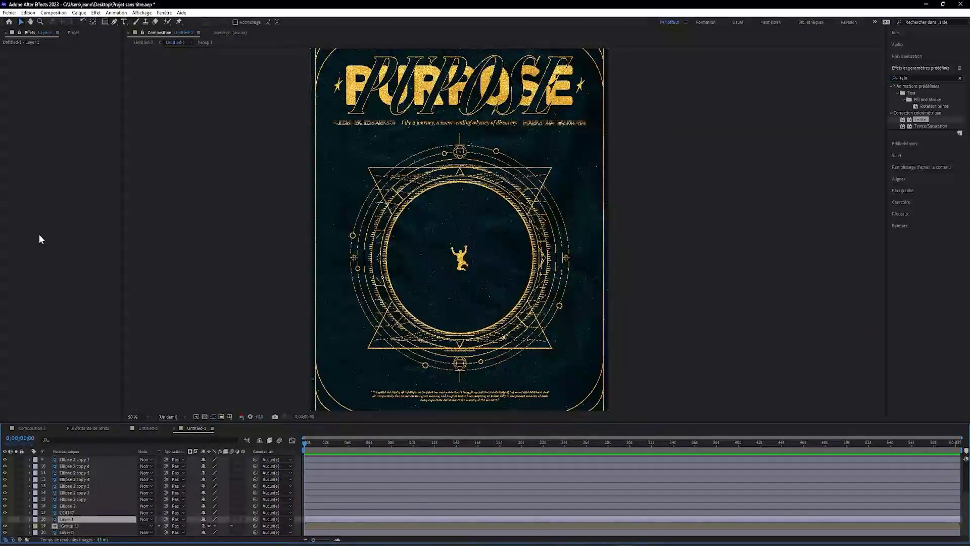
pyautogui.click(74, 33)
pyautogui.click(50, 96)
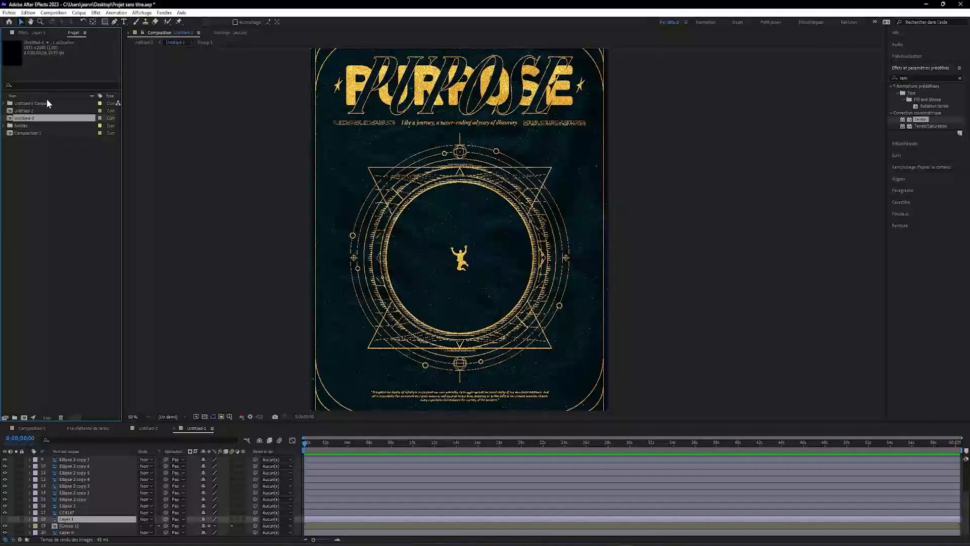
pyautogui.click(53, 116)
pyautogui.moveTo(50, 132); pyautogui.dragTo(76, 519)
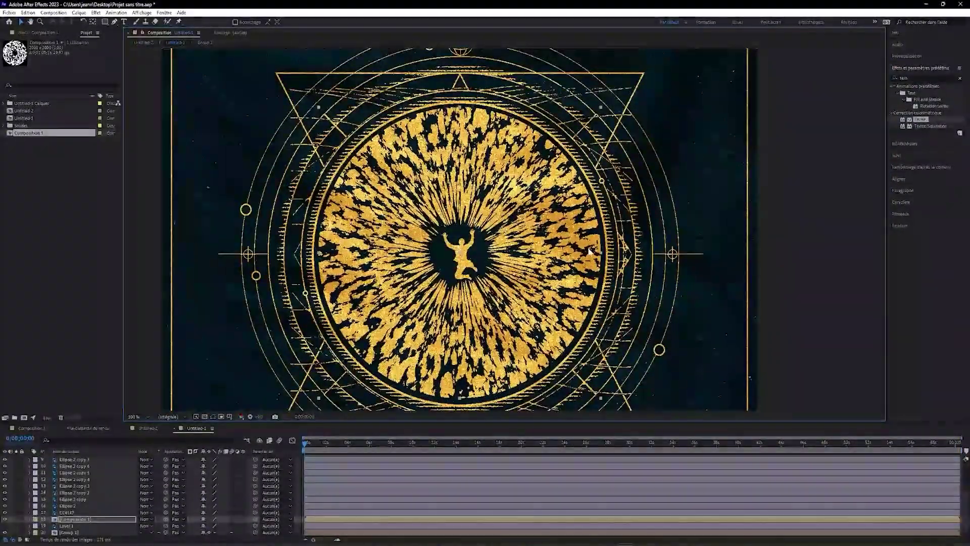
pyautogui.moveTo(461, 254); pyautogui.dragTo(460, 196)
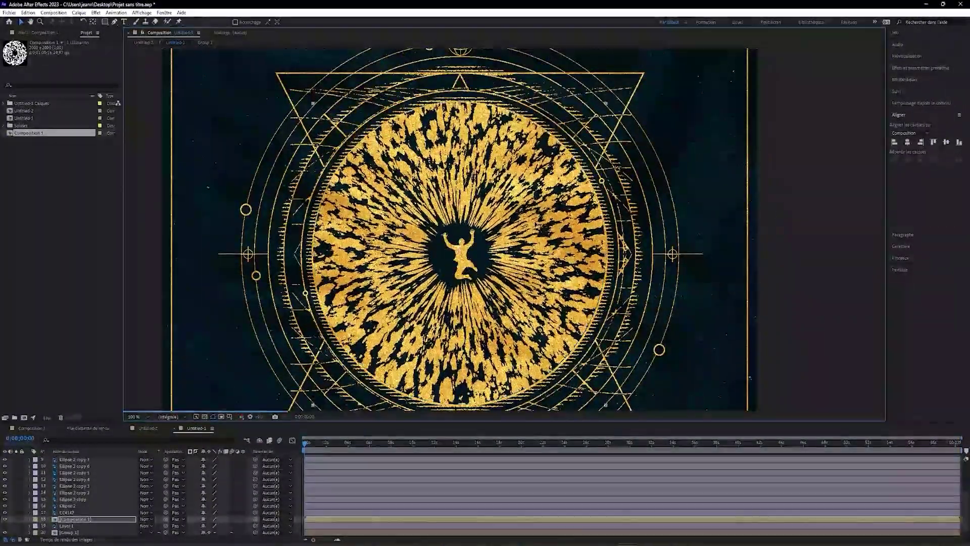
# Preview the swirling eye animation, check the 15-second frame, and enlarge the timeline.
pyautogui.click(522, 440)
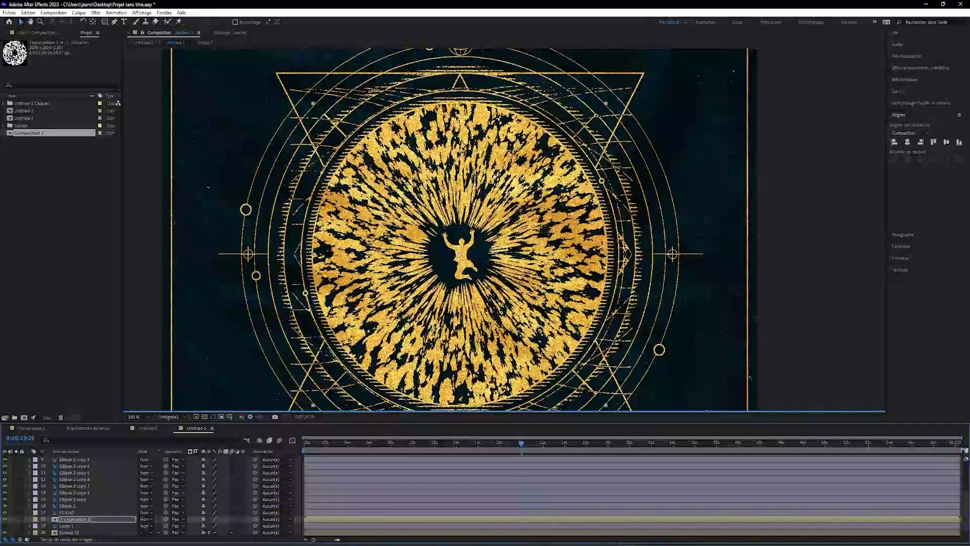
pyautogui.scroll(-5, 622, 334)
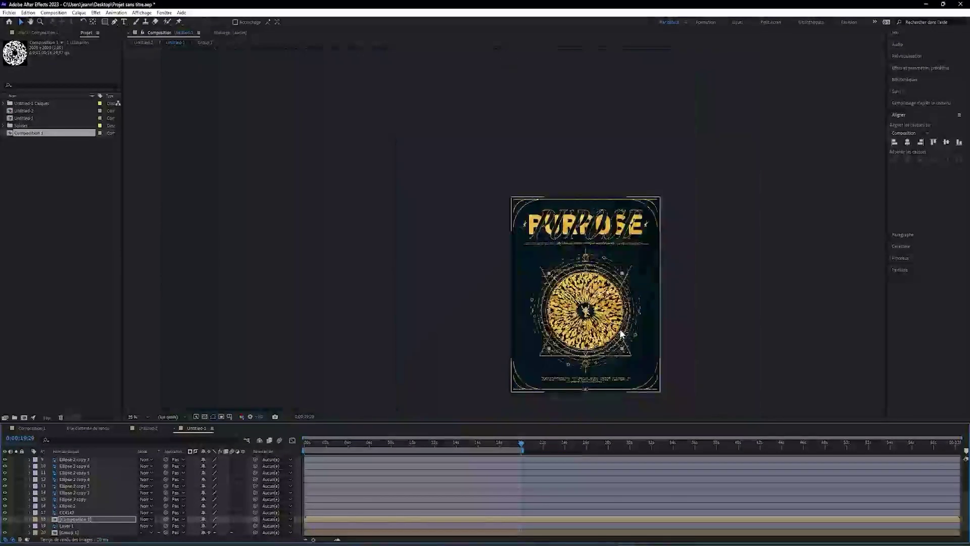
pyautogui.scroll(3, 579, 282)
pyautogui.press('space')
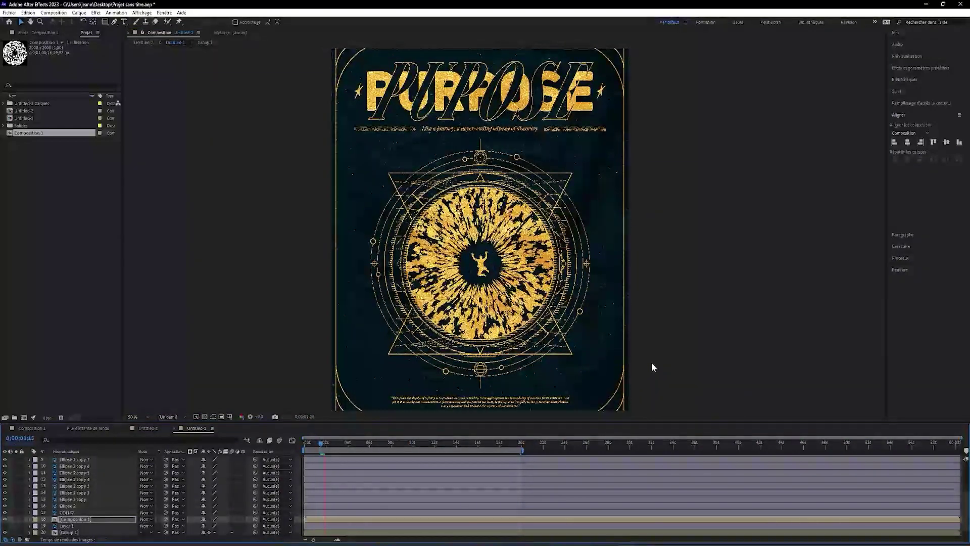
pyautogui.click(477, 444)
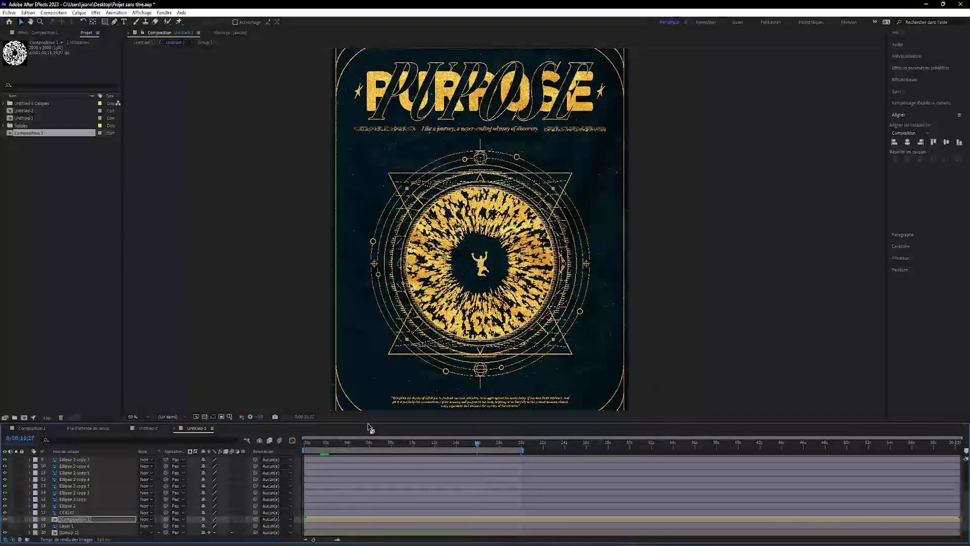
pyautogui.moveTo(150, 422); pyautogui.dragTo(149, 343)
# Add Position, Scale and Rotation keyframes to the CC4147 figure layer at 0 s.
pyautogui.click(74, 485)
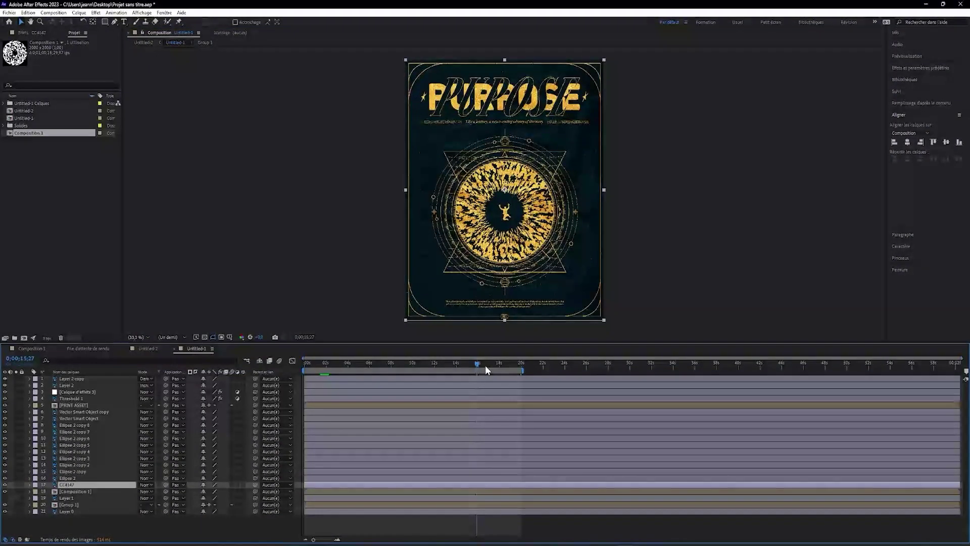
pyautogui.click(303, 374)
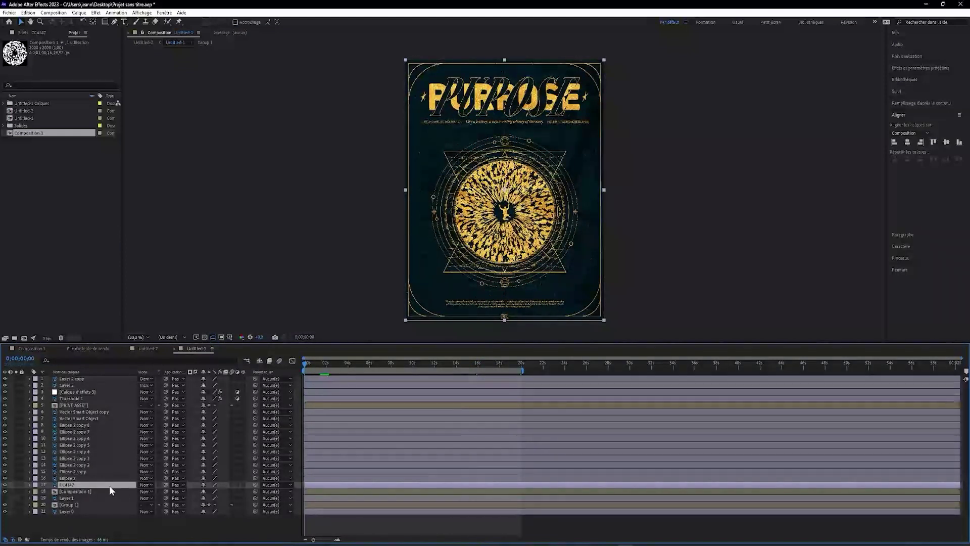
pyautogui.click(31, 484)
pyautogui.click(34, 491)
pyautogui.scroll(-1, 91, 486)
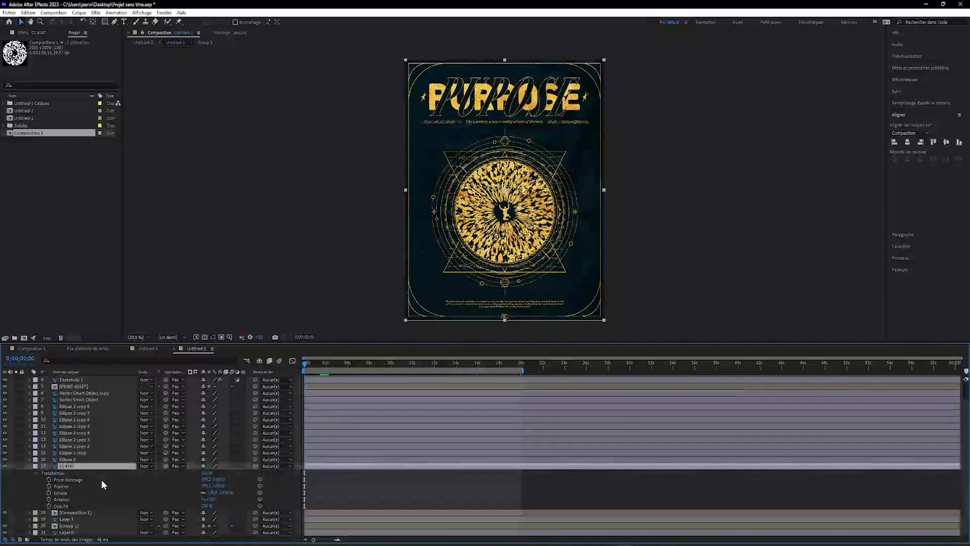
pyautogui.click(49, 486)
pyautogui.click(49, 493)
pyautogui.click(314, 478)
# At 10 s, shrink the figure to 60% and shift it right, then preview the animation.
pyautogui.click(413, 363)
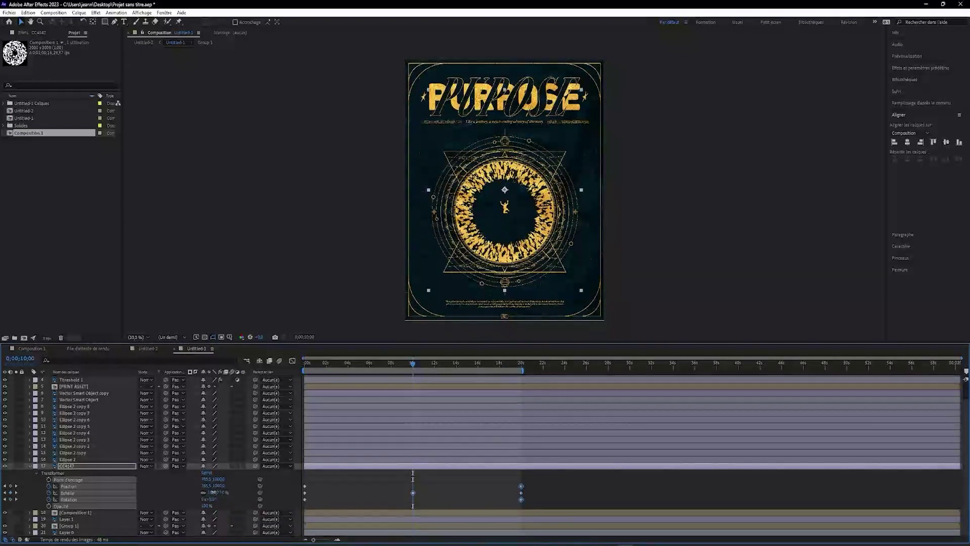
pyautogui.moveTo(214, 492); pyautogui.dragTo(209, 491)
pyautogui.moveTo(205, 486); pyautogui.dragTo(215, 486)
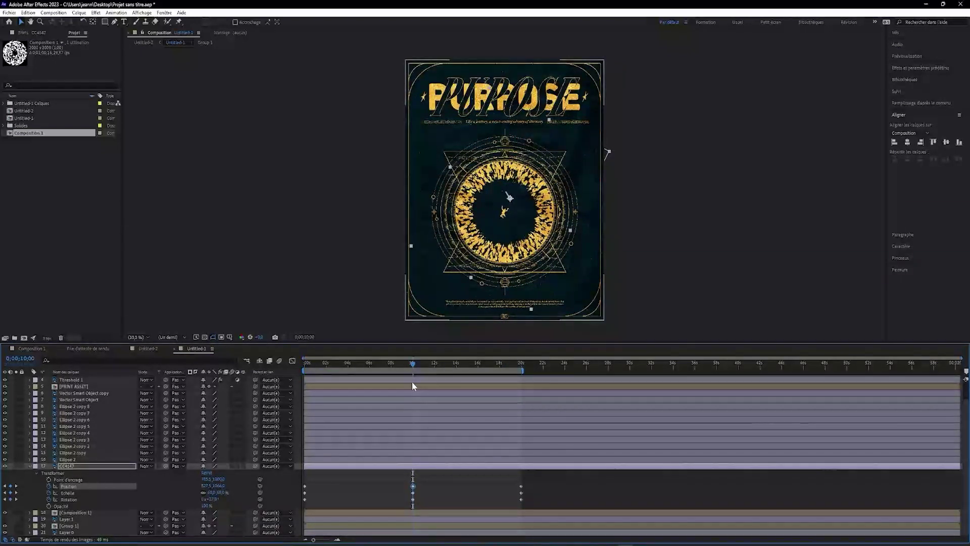
pyautogui.press('Home')
pyautogui.click(266, 299)
pyautogui.press('space')
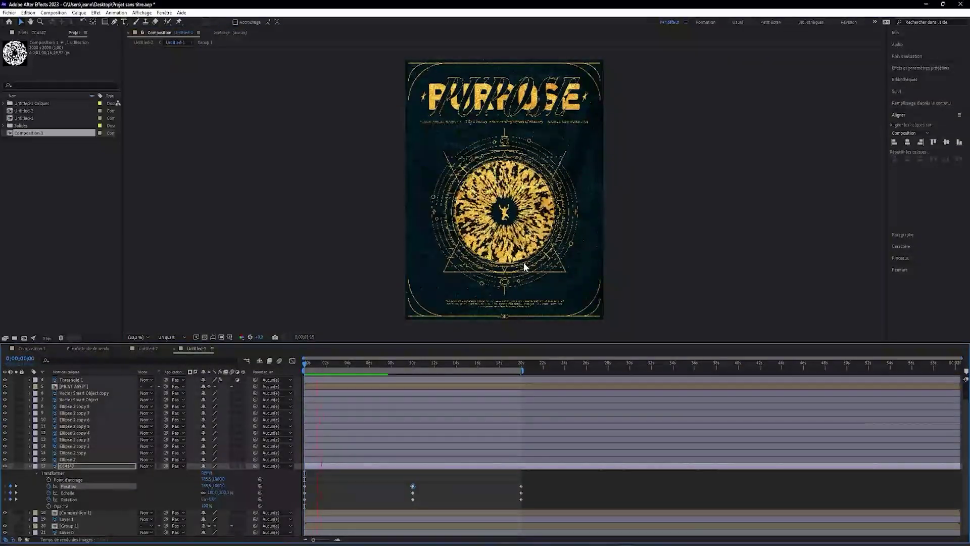
pyautogui.scroll(3, 516, 189)
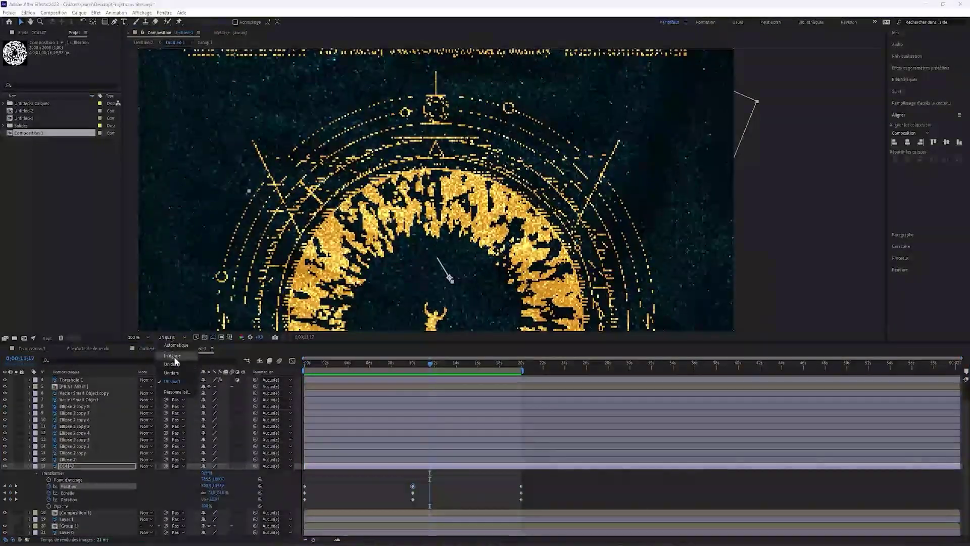
pyautogui.click(84, 471)
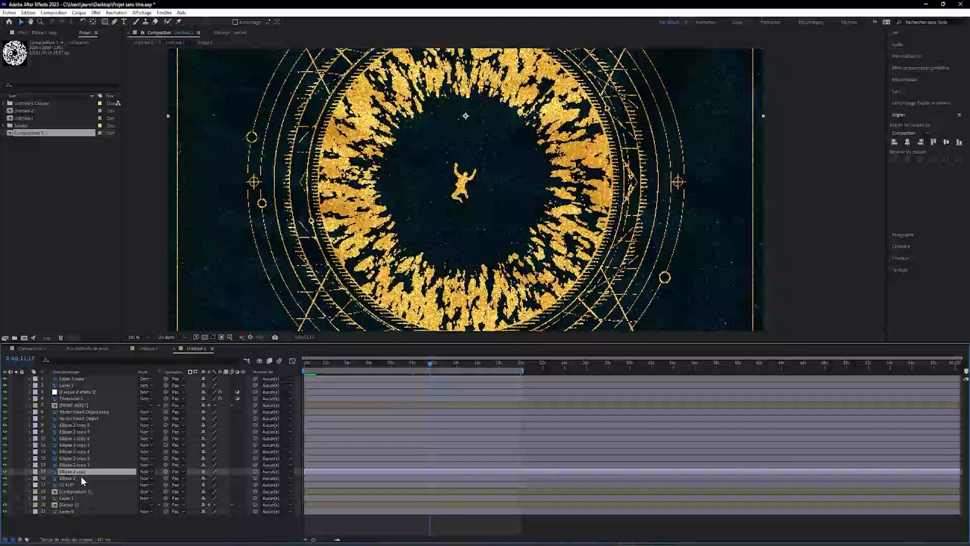
# Select the Ellipse 2 copy layers 8–16 and hide them.
pyautogui.click(81, 477)
pyautogui.keyDown('shift'); pyautogui.click(85, 424); pyautogui.keyUp('shift')
pyautogui.click(6, 425)
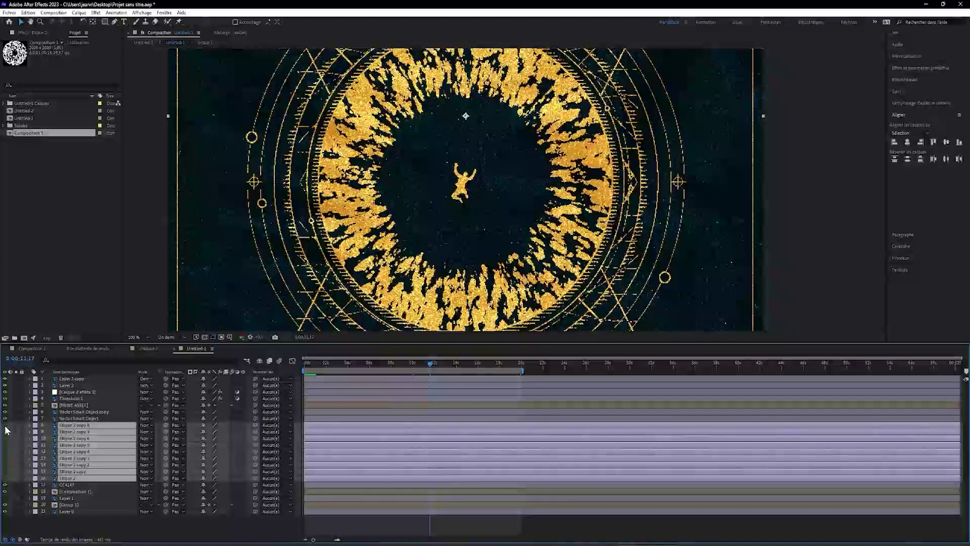
pyautogui.click(6, 428)
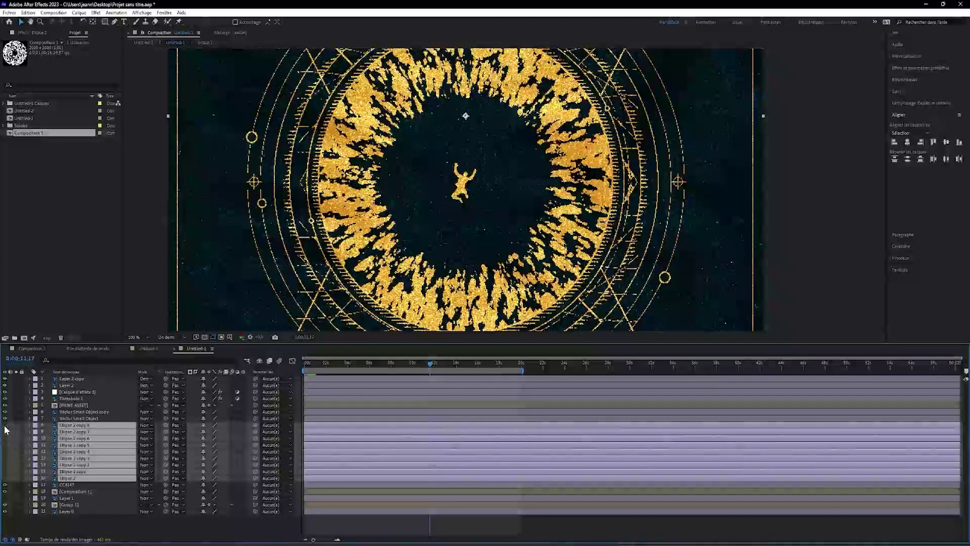
pyautogui.click(5, 429)
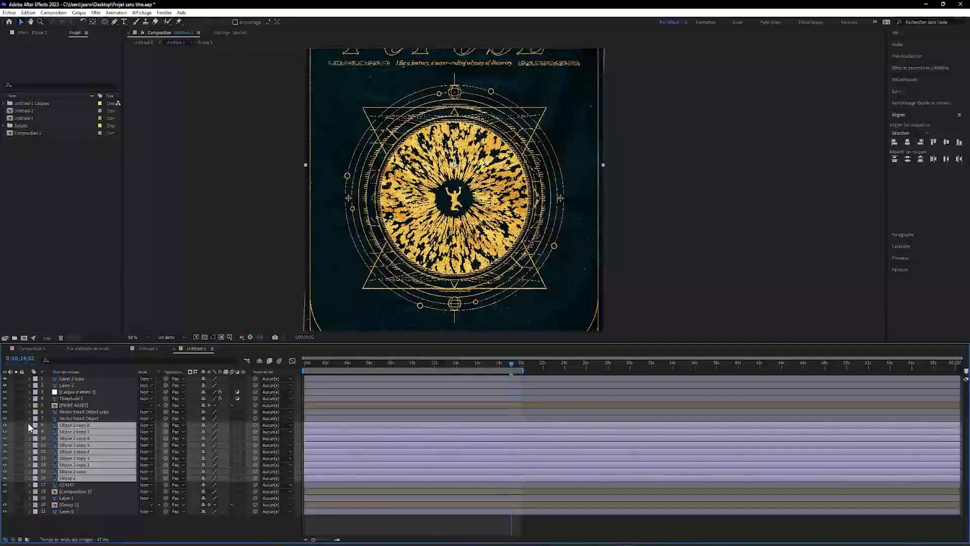
# Move the ellipses down, set their anchor point to 1050, and undo a test rotation.
pyautogui.click(31, 425)
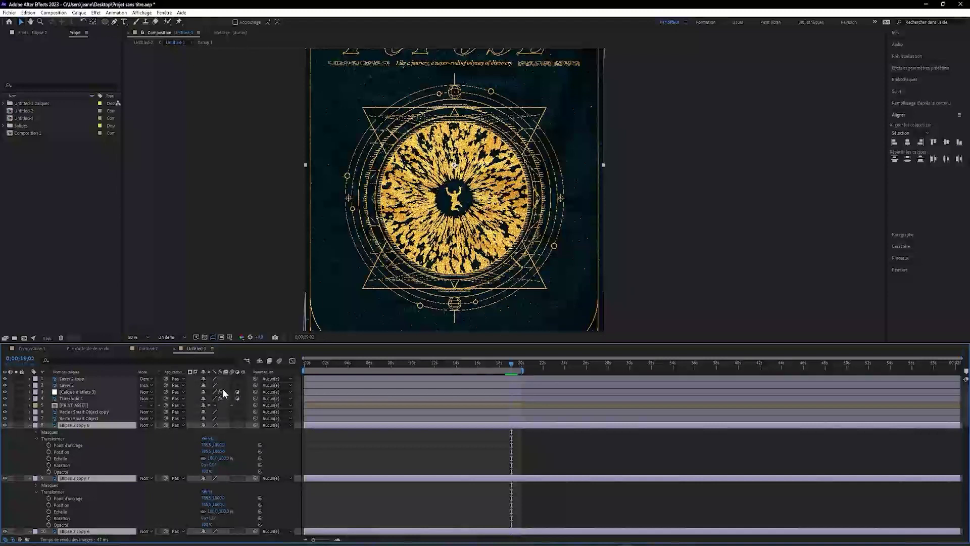
pyautogui.moveTo(217, 451); pyautogui.dragTo(261, 455)
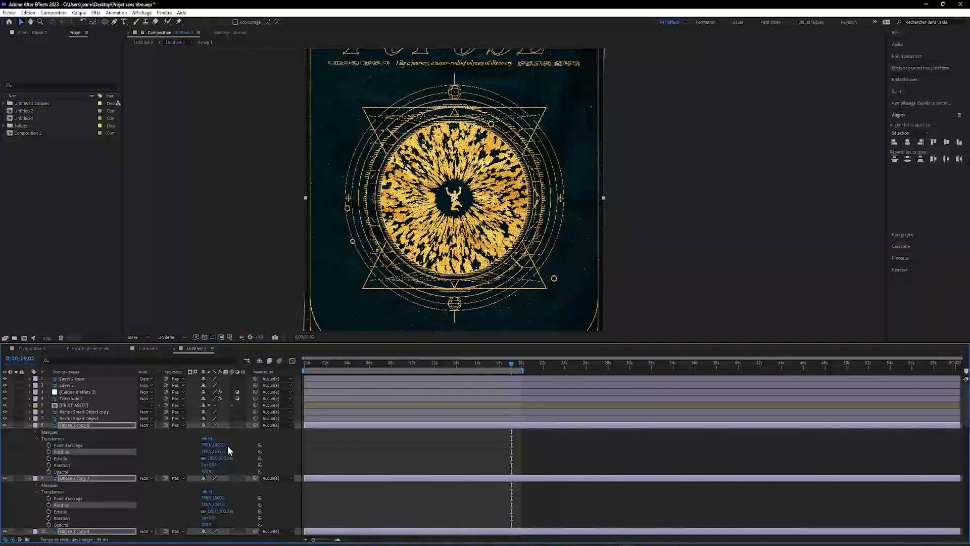
pyautogui.moveTo(221, 445); pyautogui.dragTo(248, 446)
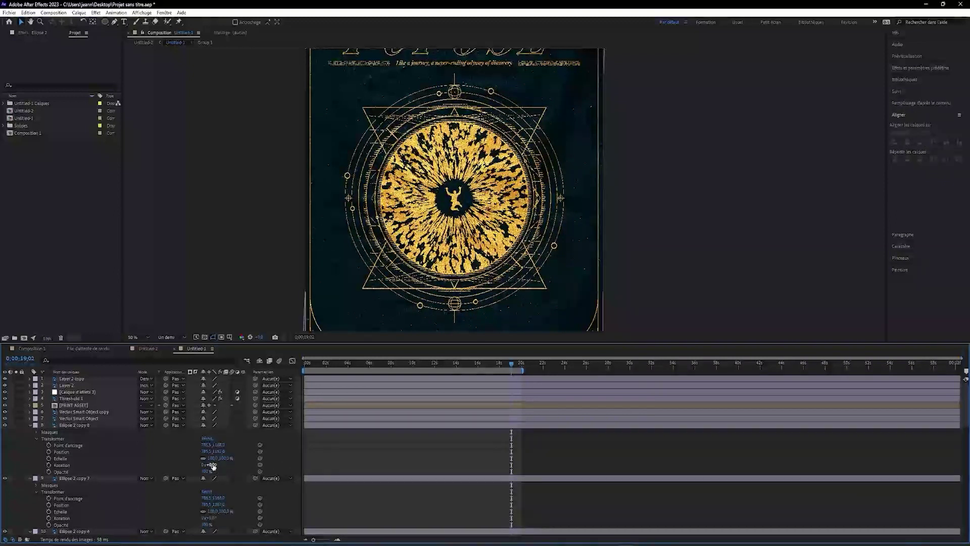
pyautogui.moveTo(215, 465); pyautogui.dragTo(277, 476)
pyautogui.hotkey('ctrl', 'z')
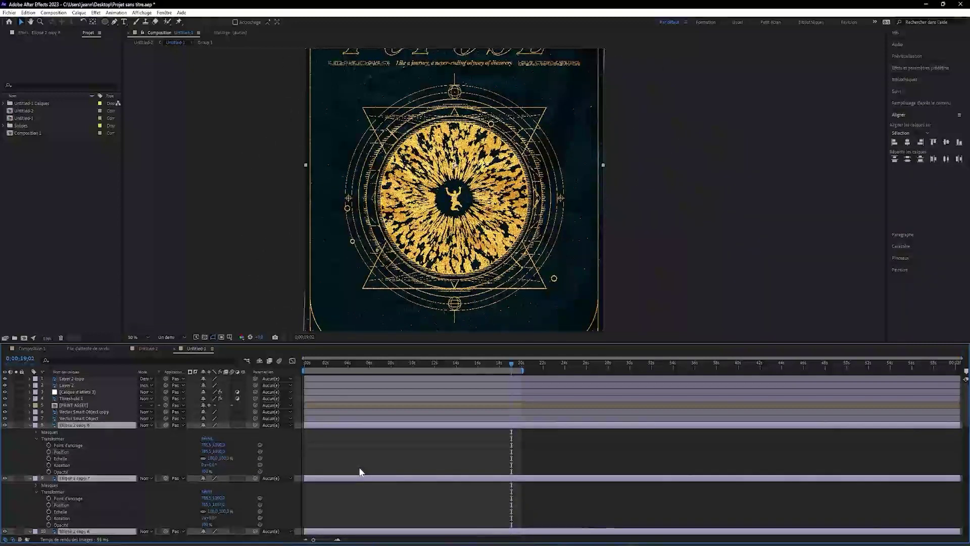
pyautogui.press('Home')
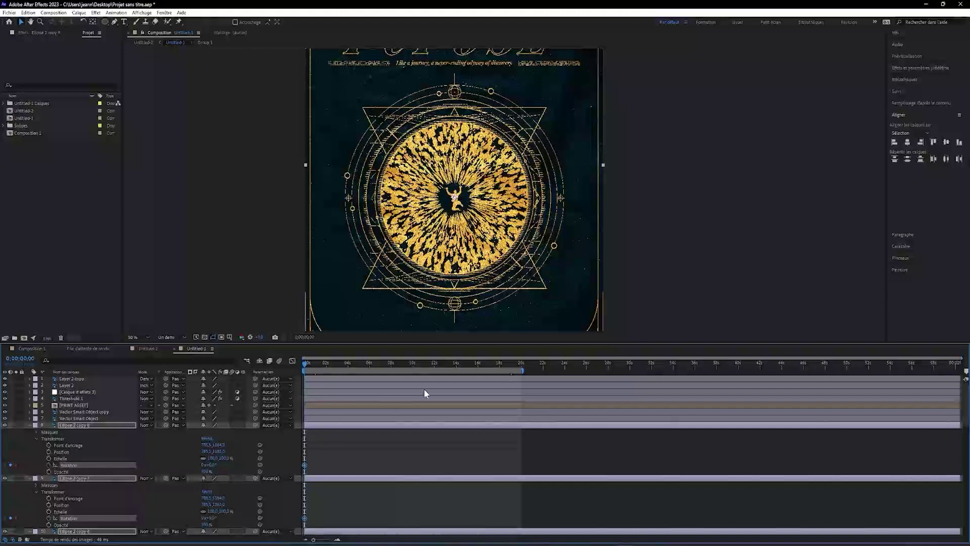
pyautogui.click(522, 363)
# Reveal Rotation at 20 s for Ellipse 2 copy 8, copy 7 and the next ellipse group.
pyautogui.click(29, 425)
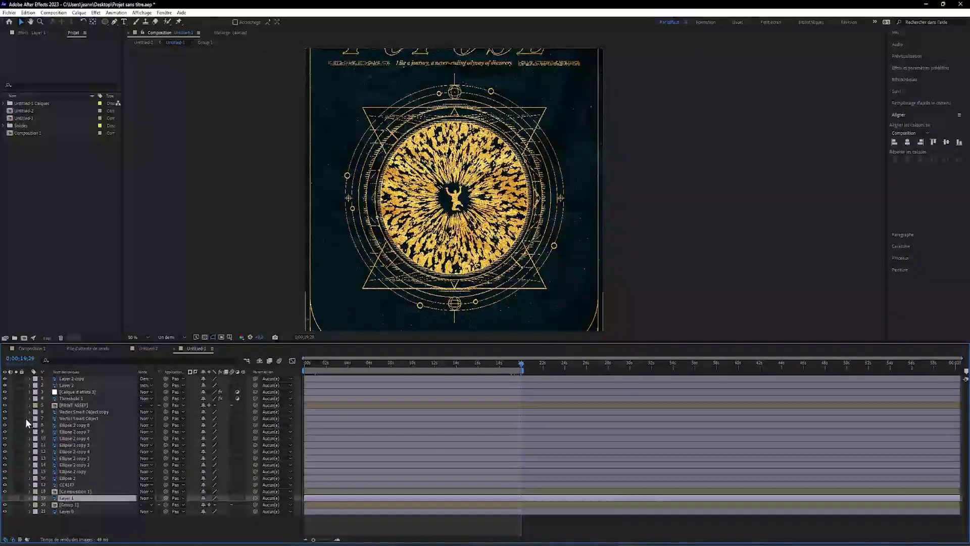
pyautogui.moveTo(51, 428); pyautogui.dragTo(5, 429)
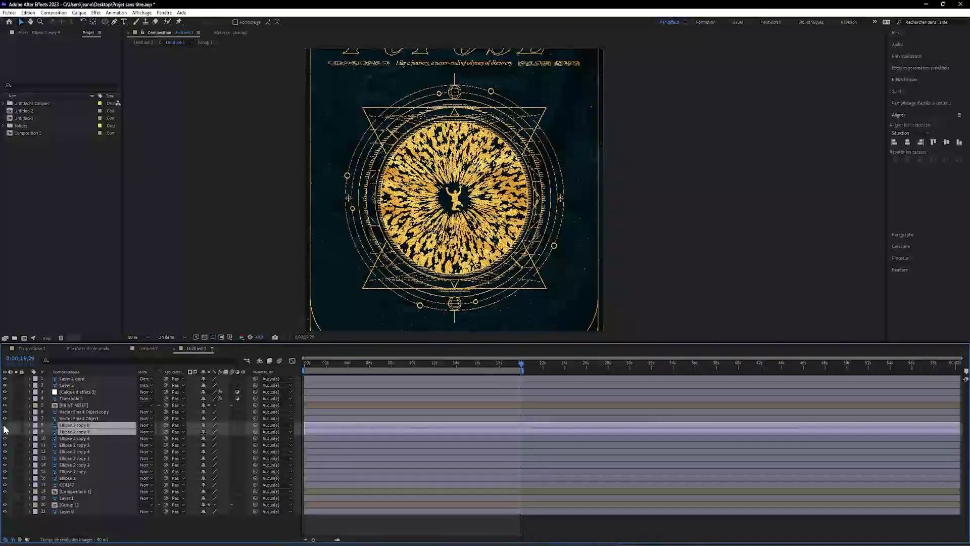
pyautogui.click(31, 430)
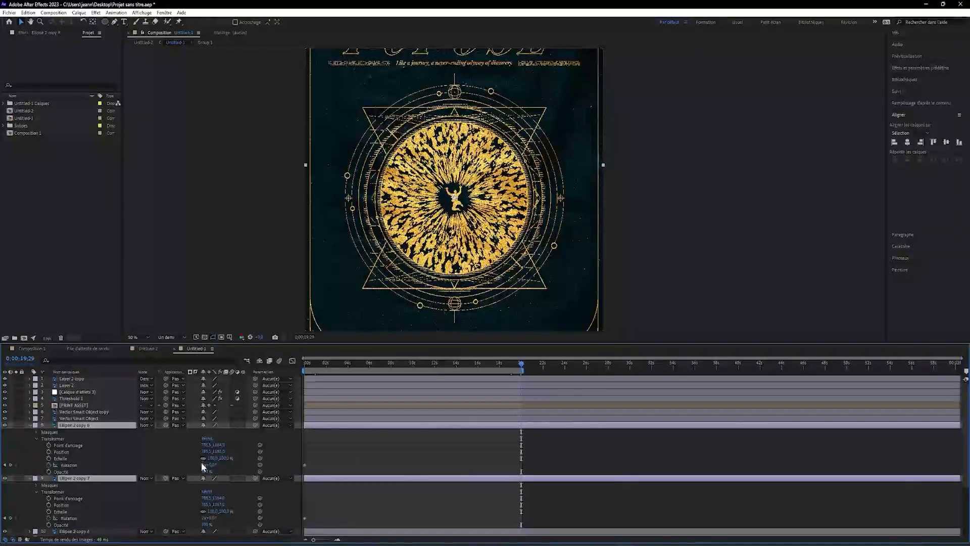
pyautogui.click(31, 425)
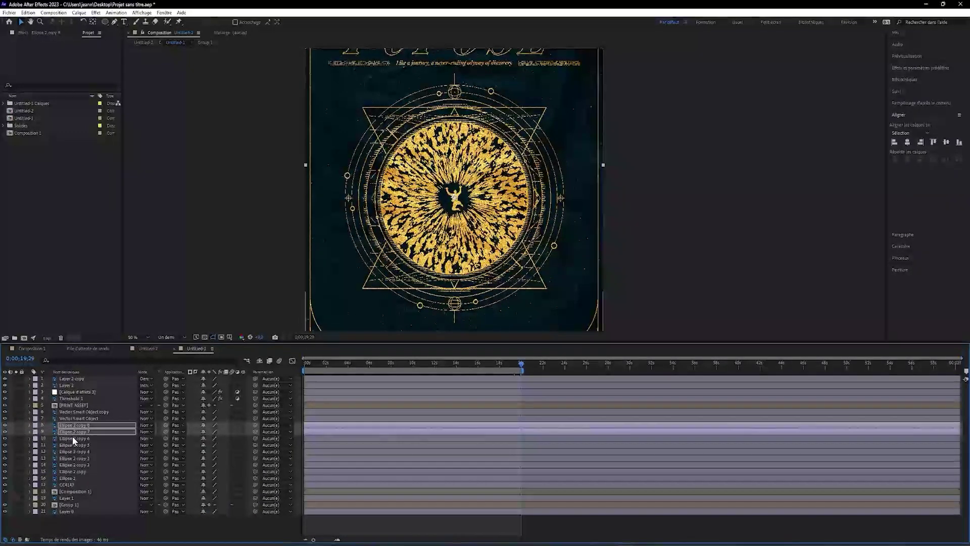
pyautogui.moveTo(71, 443); pyautogui.dragTo(6, 444)
pyautogui.click(30, 445)
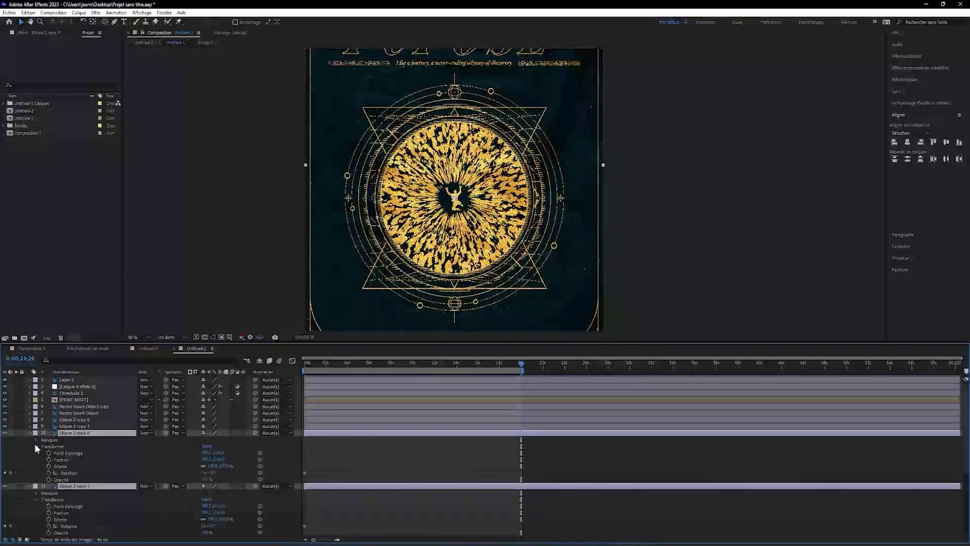
pyautogui.click(30, 432)
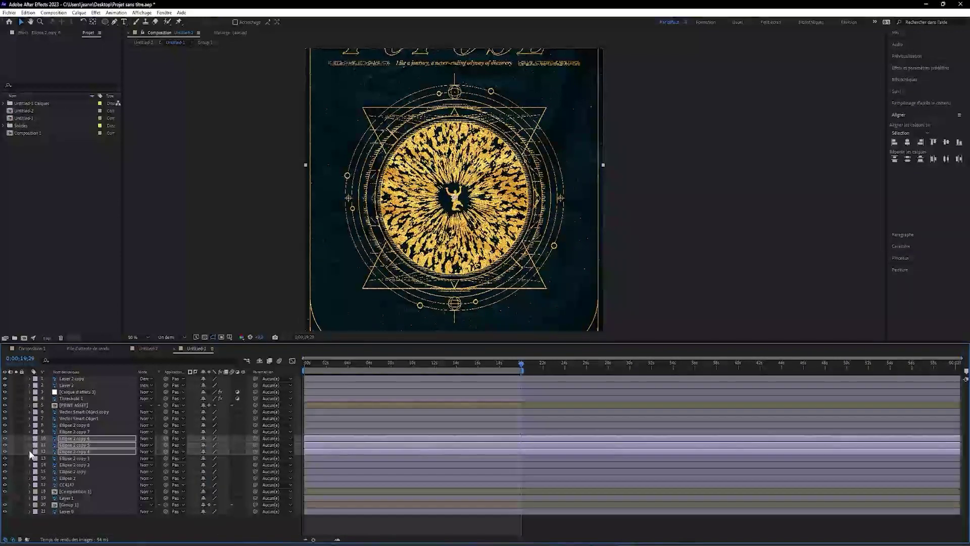
# Set the ending Rotation value for the lower ellipse group, then preview the spinning rings.
pyautogui.click(73, 458)
pyautogui.keyDown('shift'); pyautogui.click(74, 480); pyautogui.keyUp('shift')
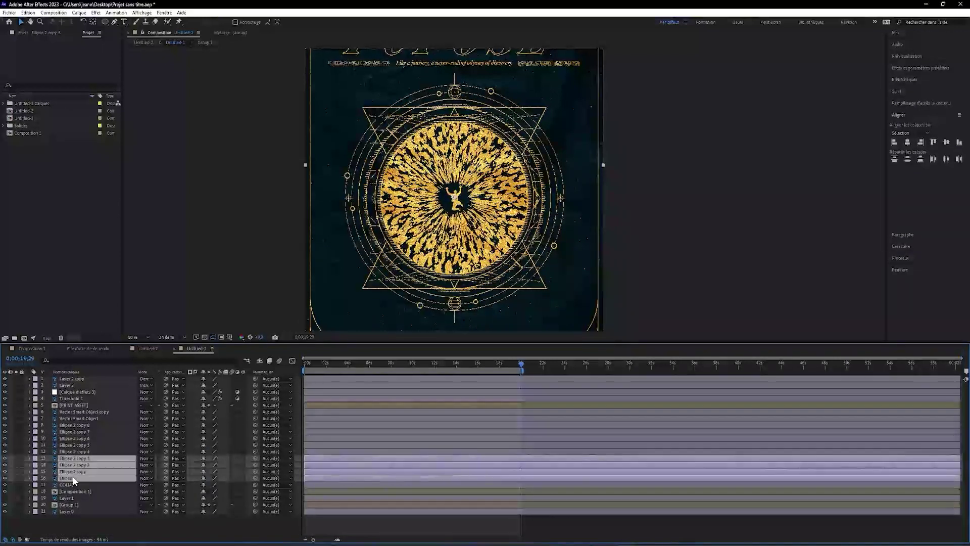
pyautogui.click(5, 460)
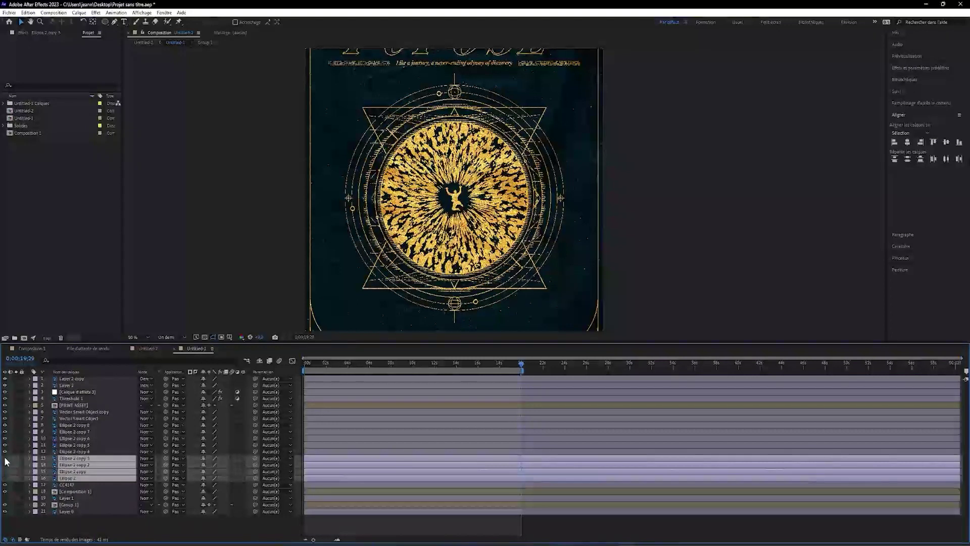
pyautogui.click(31, 458)
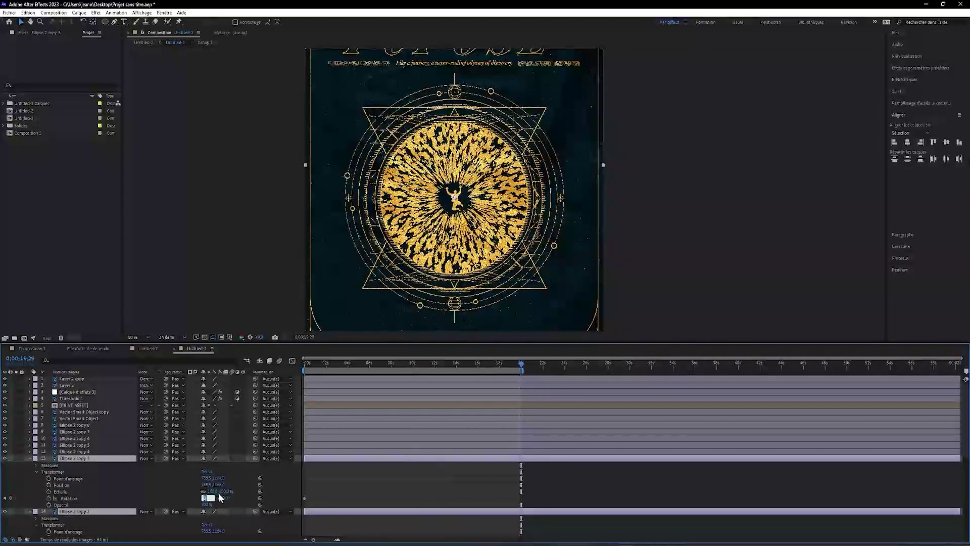
pyautogui.press('Return')
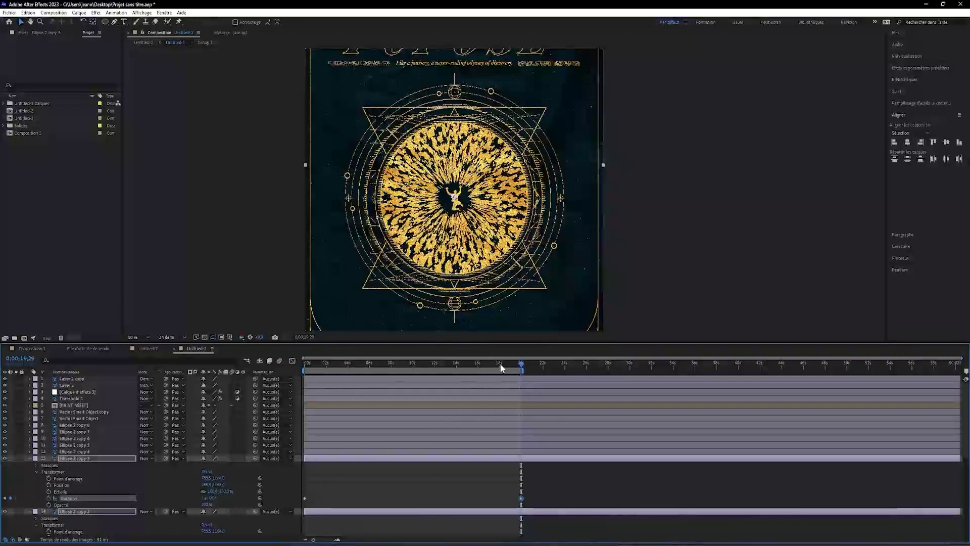
pyautogui.press('space')
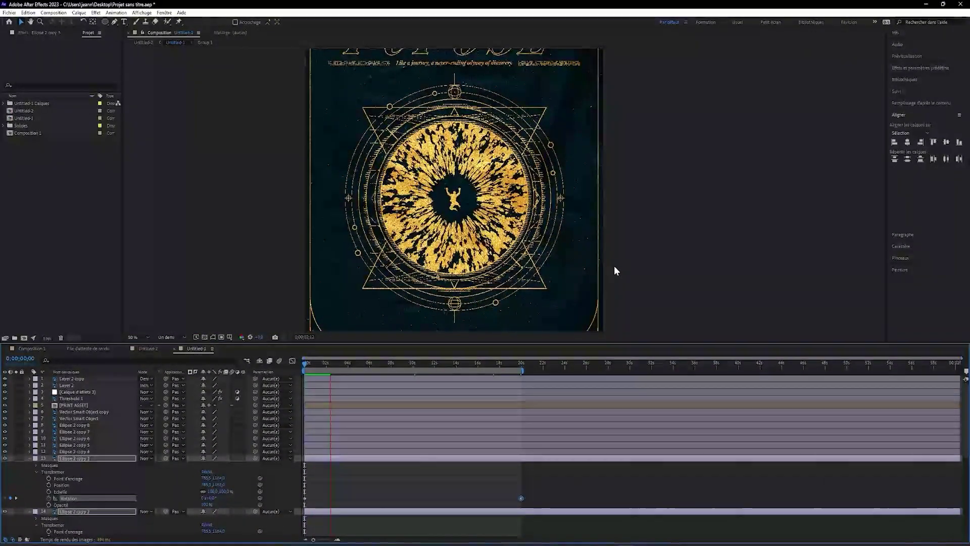
pyautogui.press(',')
pyautogui.click(133, 336)
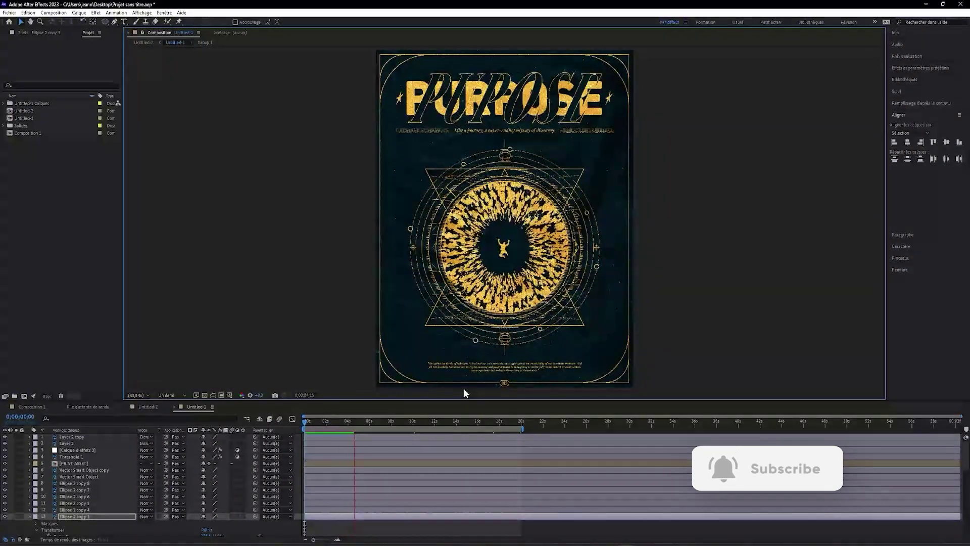
pyautogui.moveTo(353, 421)
pyautogui.mouseDown()
pyautogui.moveTo(443, 439)
pyautogui.moveTo(408, 439)
pyautogui.mouseUp()
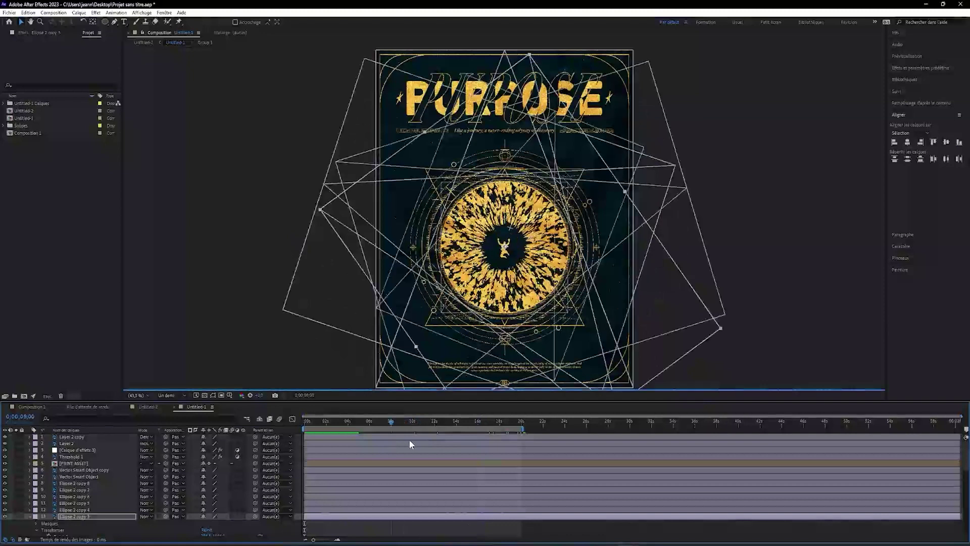
pyautogui.moveTo(408, 439); pyautogui.dragTo(517, 437)
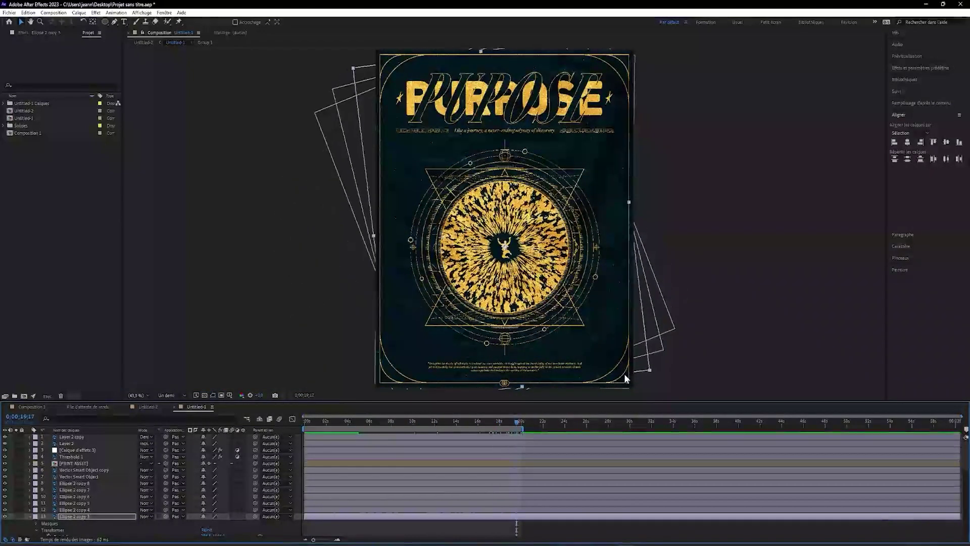